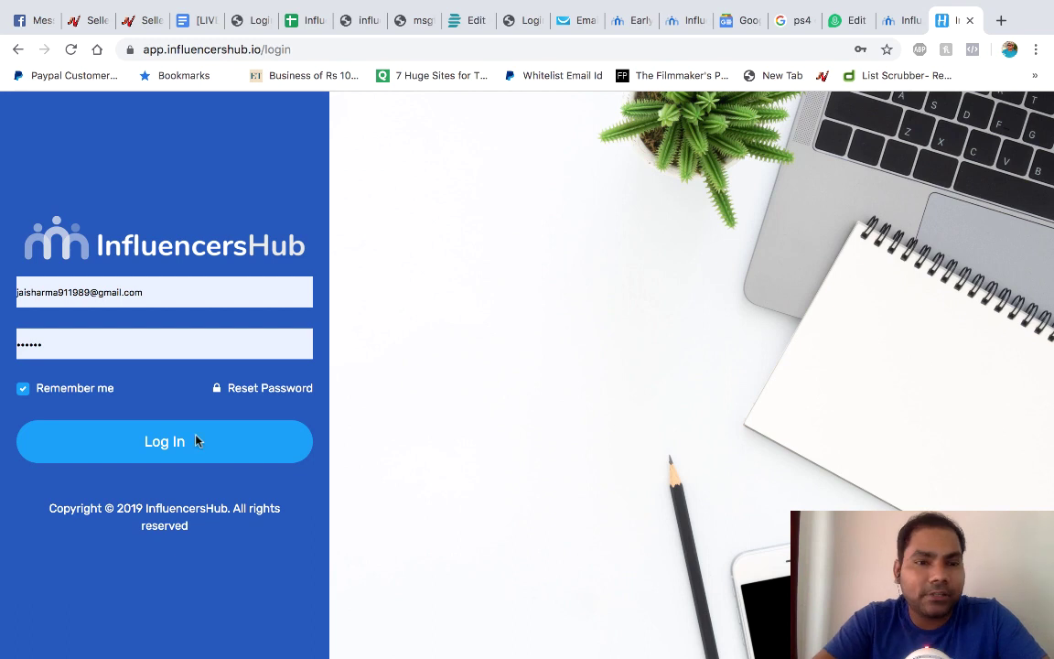
# - Log in to InfluencersHub and look over the dashboard's Instagram, YouTube, Twitter and Blog sections
pyautogui.click(169, 452)
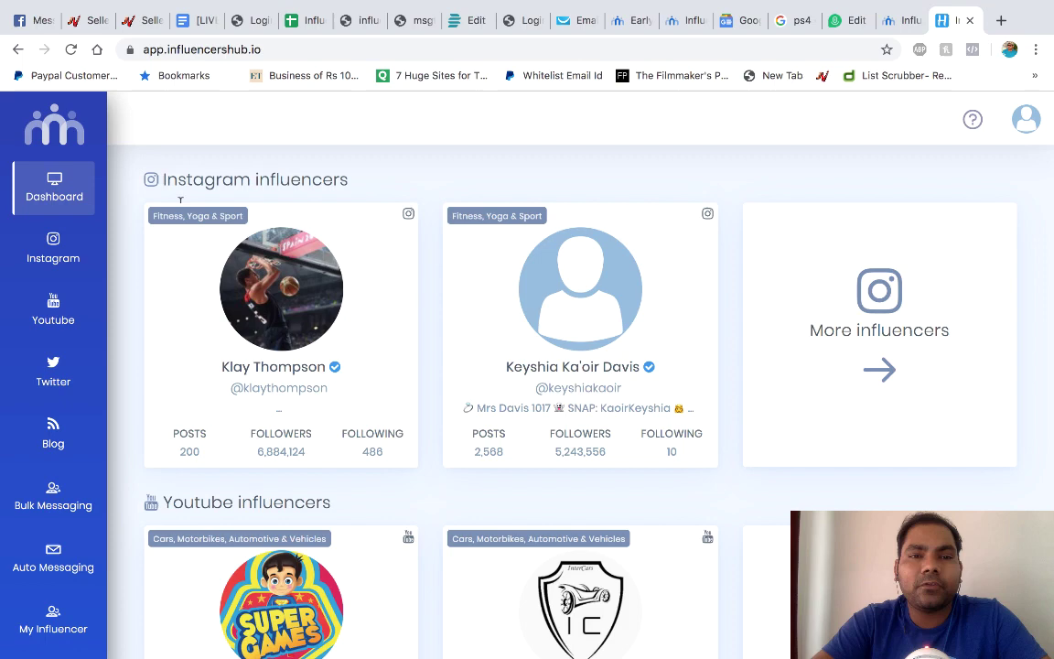
pyautogui.scroll(-5, 124, 353)
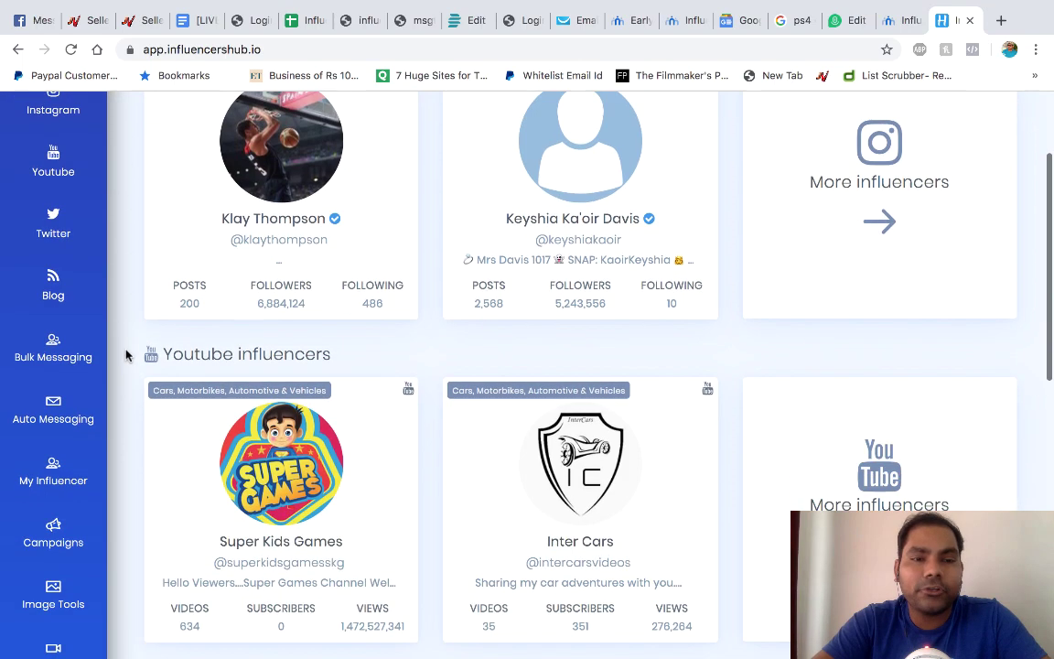
pyautogui.scroll(-3, 128, 417)
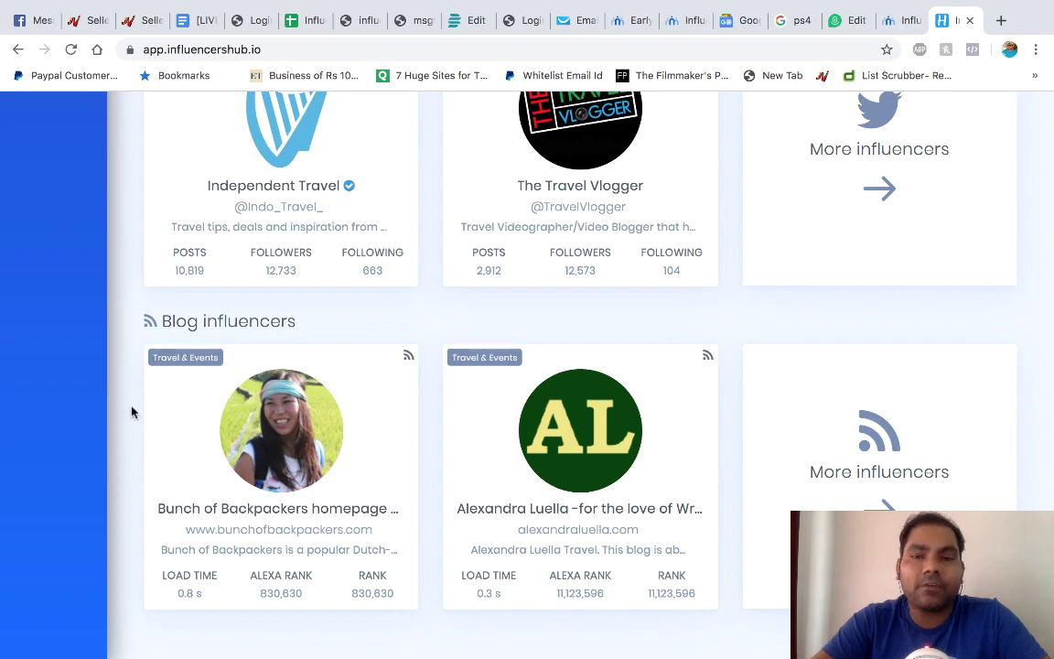
pyautogui.scroll(10, 132, 412)
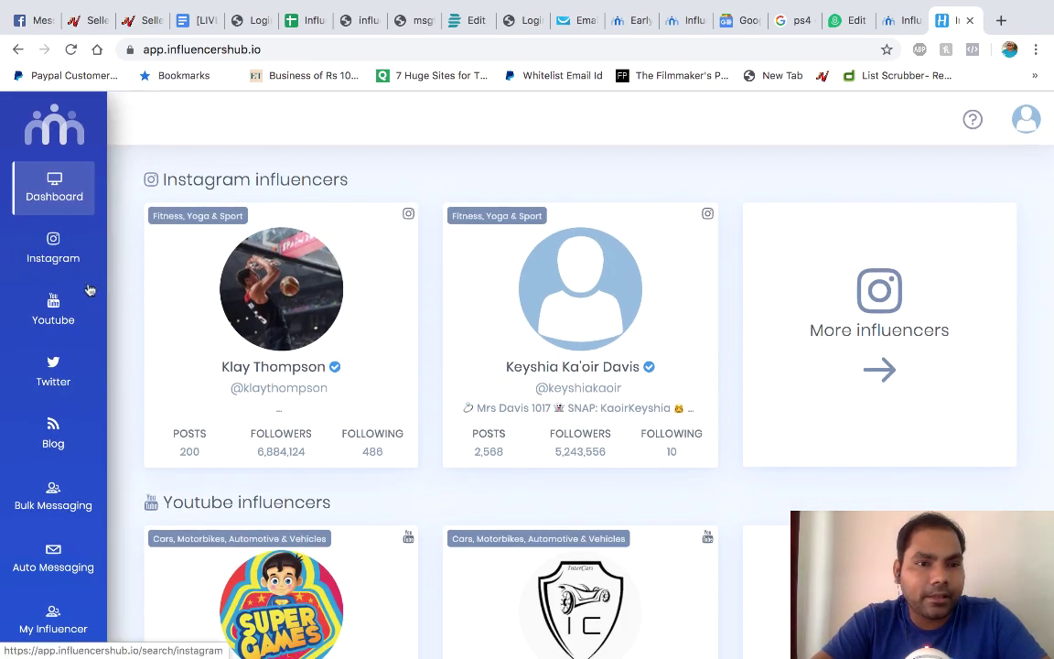
# - View the Instagram, YouTube, Twitter and Blog influencer searches in turn, then go to My Influencer
pyautogui.click(55, 250)
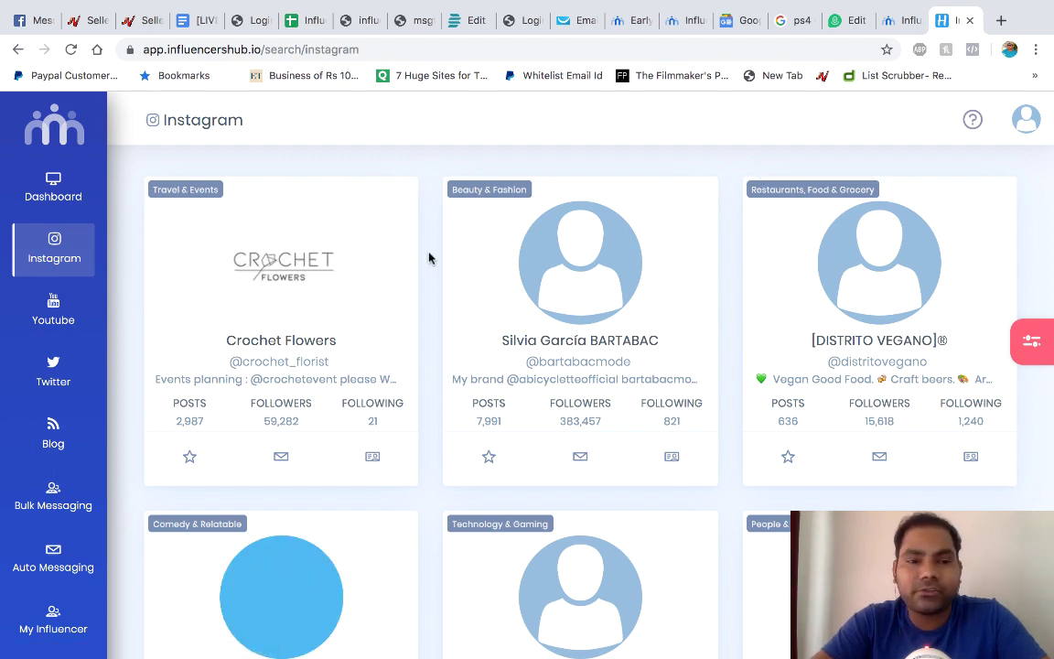
pyautogui.click(64, 315)
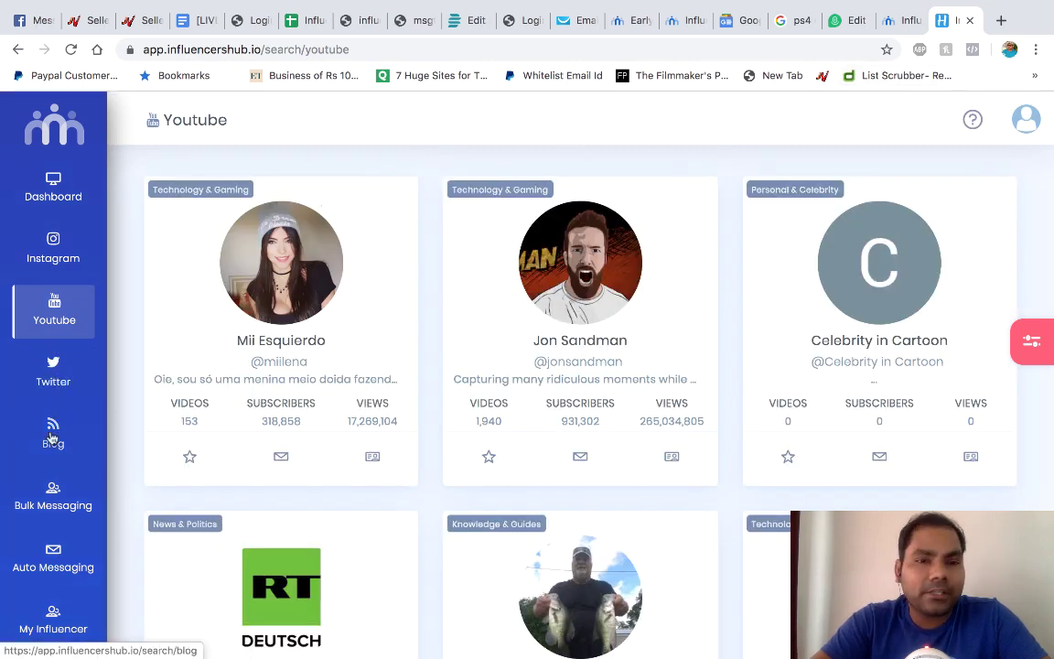
pyautogui.click(53, 378)
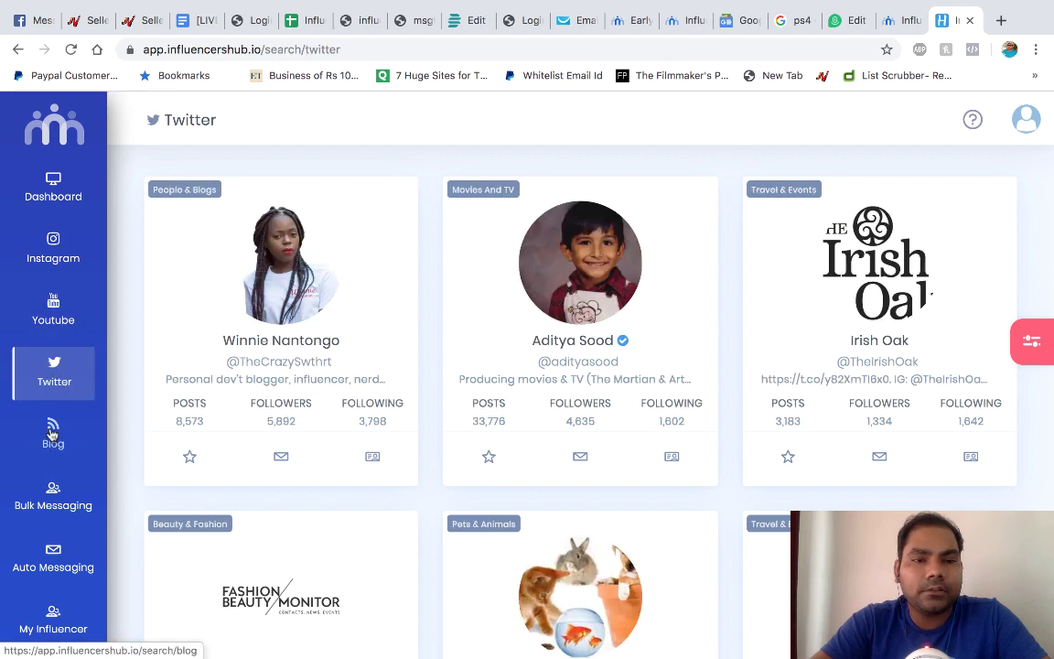
pyautogui.click(52, 436)
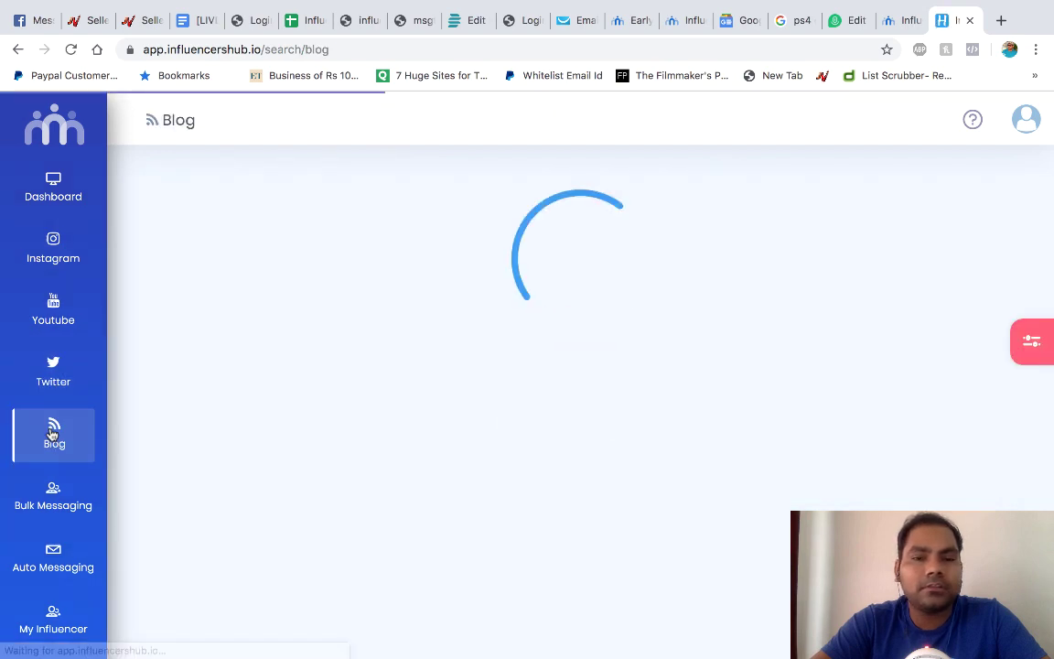
pyautogui.scroll(-2, 53, 444)
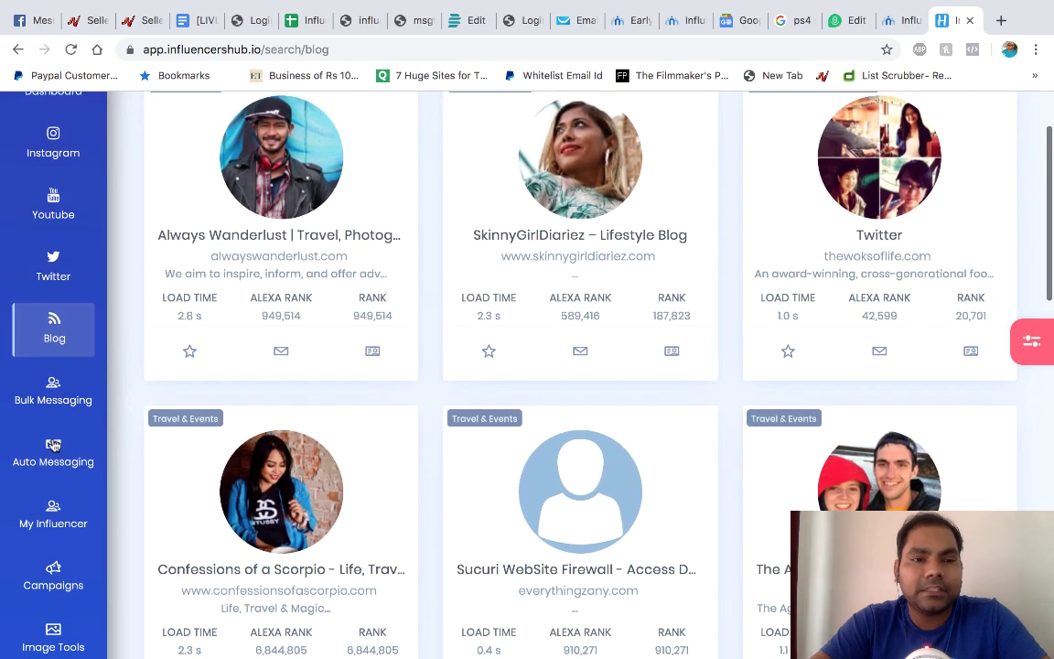
pyautogui.scroll(-1, 53, 445)
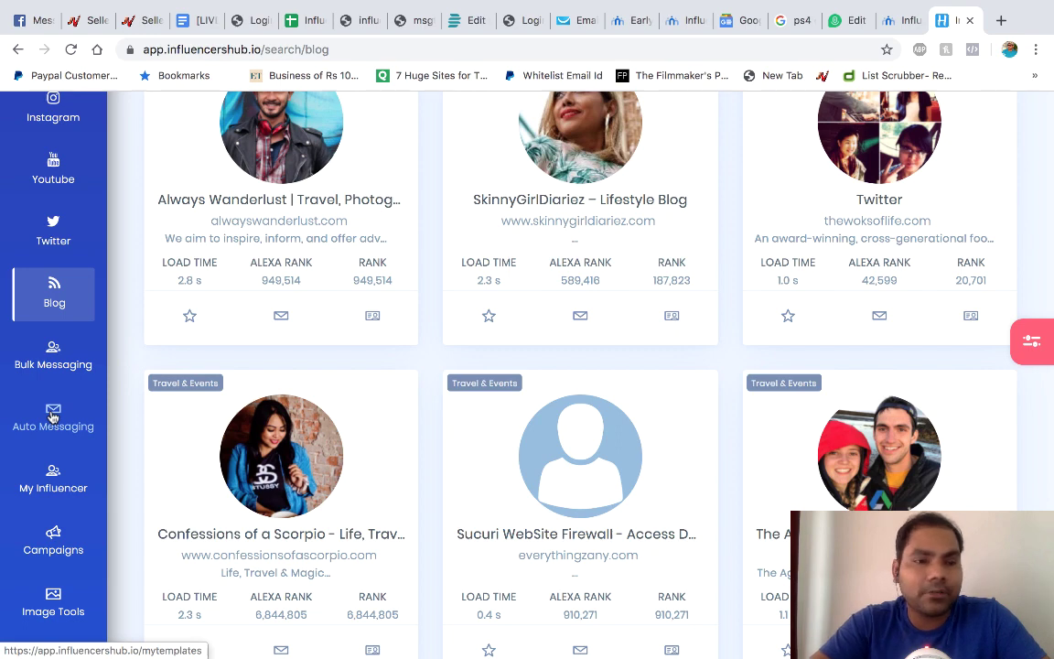
pyautogui.click(52, 481)
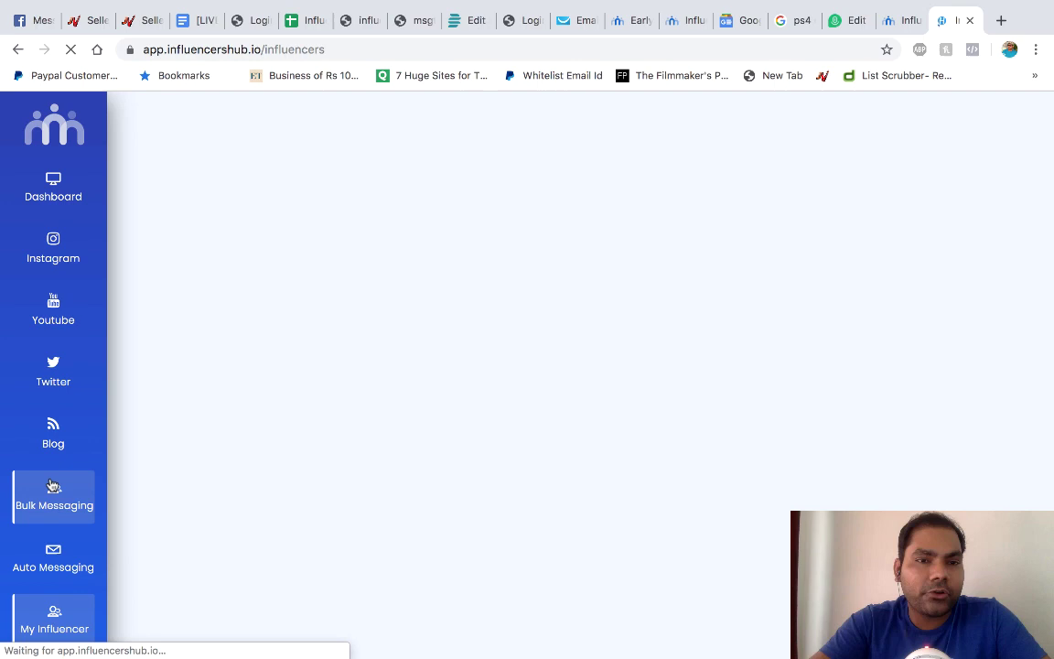
# - Check the empty My Influencer list and Analytics page, then go back to the Instagram search
pyautogui.scroll(-3, 41, 491)
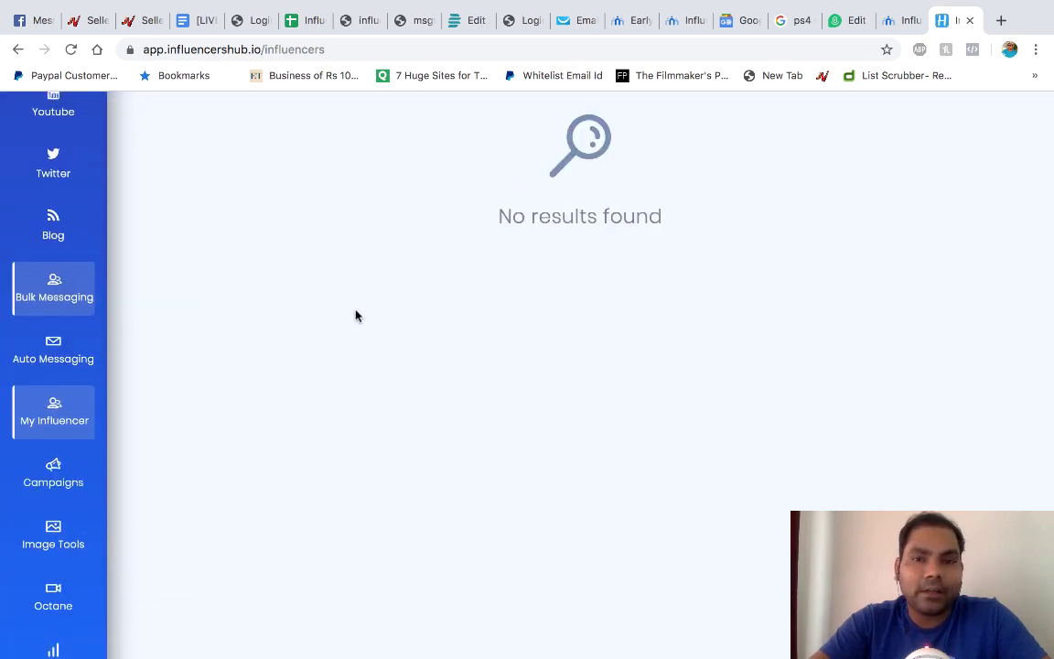
pyautogui.scroll(3, 355, 313)
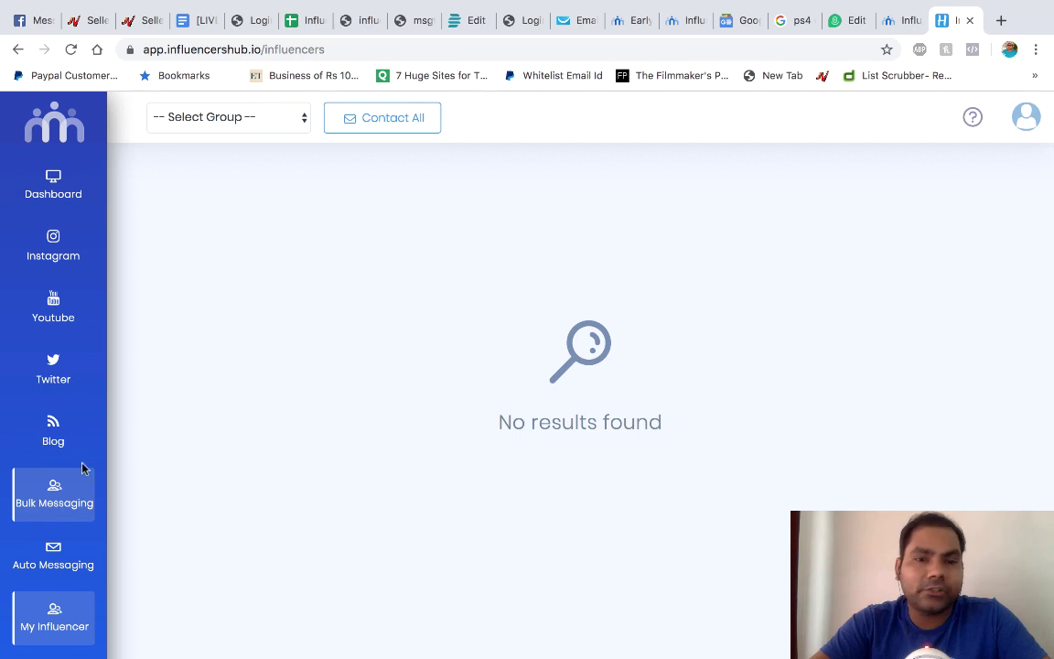
pyautogui.scroll(-4, 37, 494)
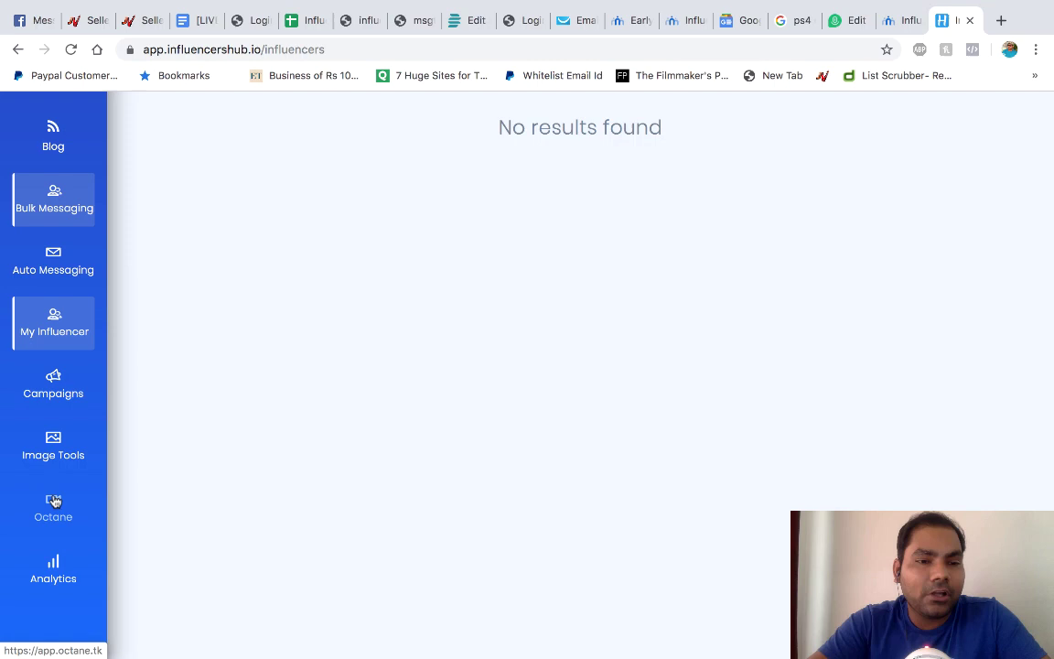
pyautogui.click(55, 575)
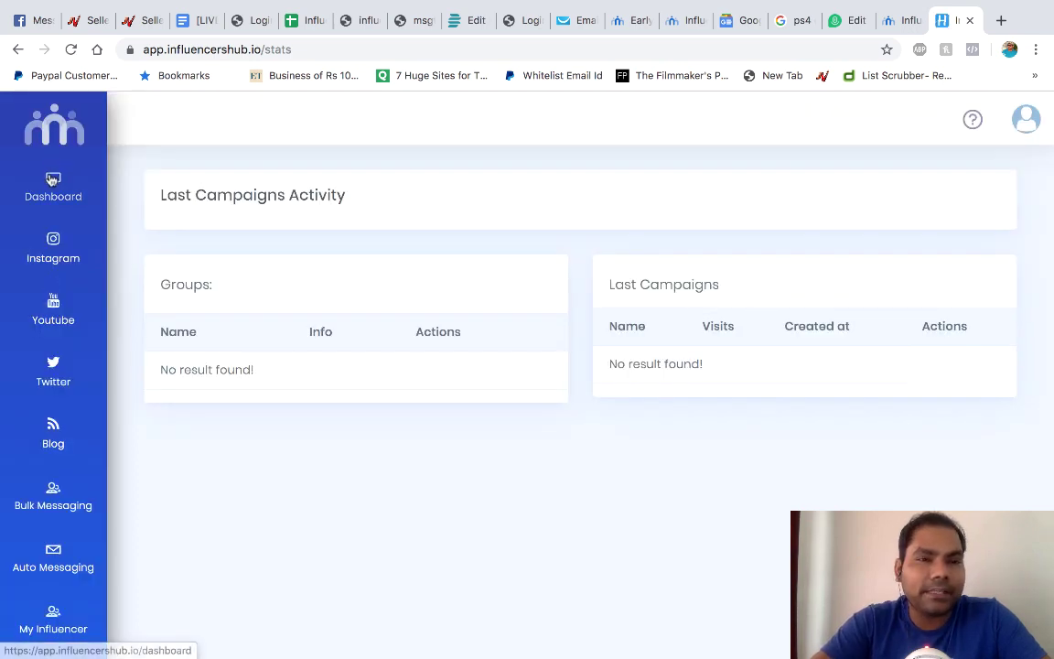
pyautogui.click(53, 240)
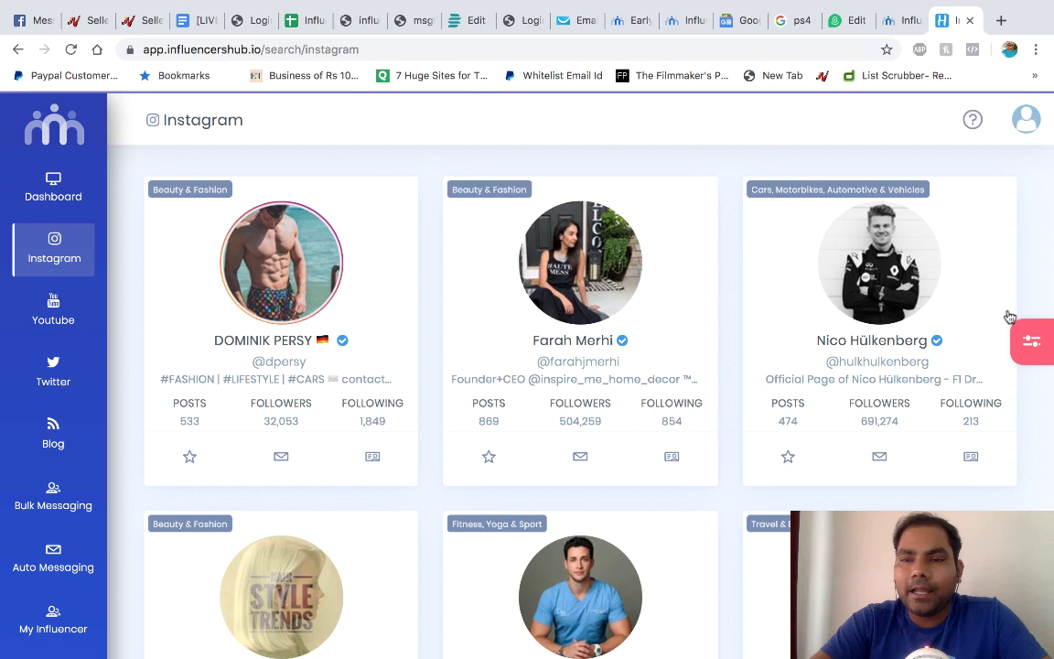
# - Search Instagram with keyword 'beauty', Country Australia, 1,000–10,000 followers and Has email ticked
pyautogui.click(1031, 344)
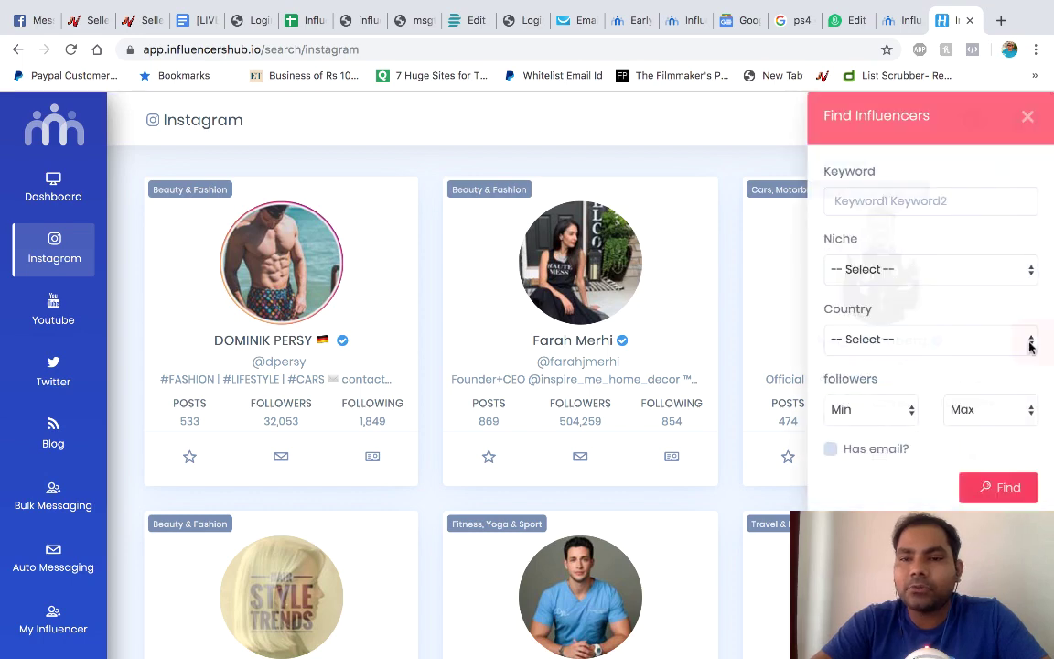
pyautogui.click(918, 199)
pyautogui.write('b')
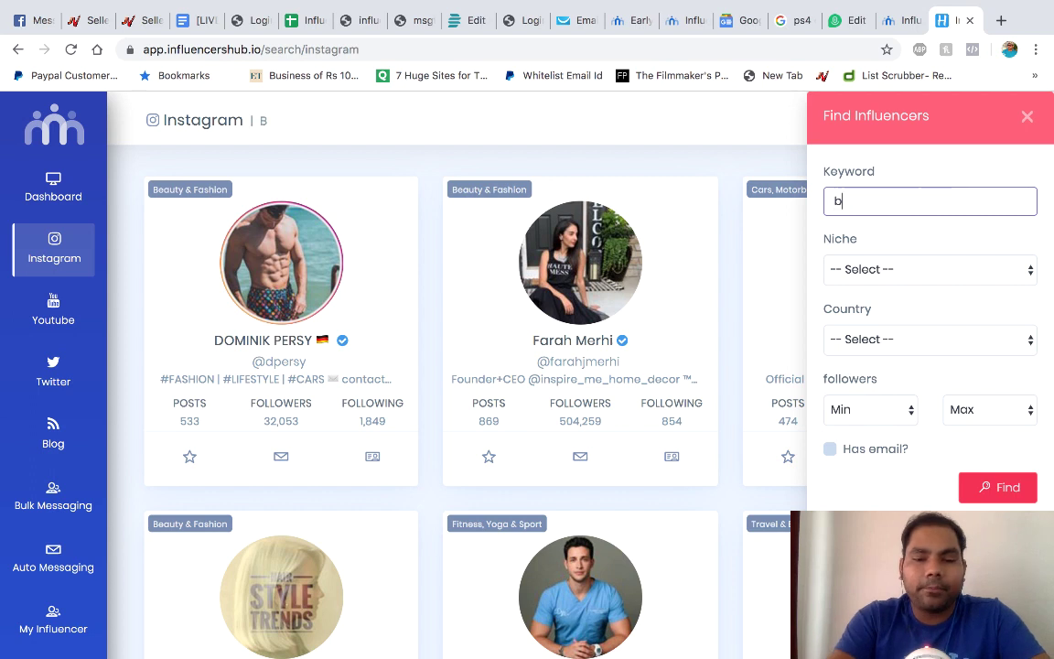
pyautogui.write('eauty')
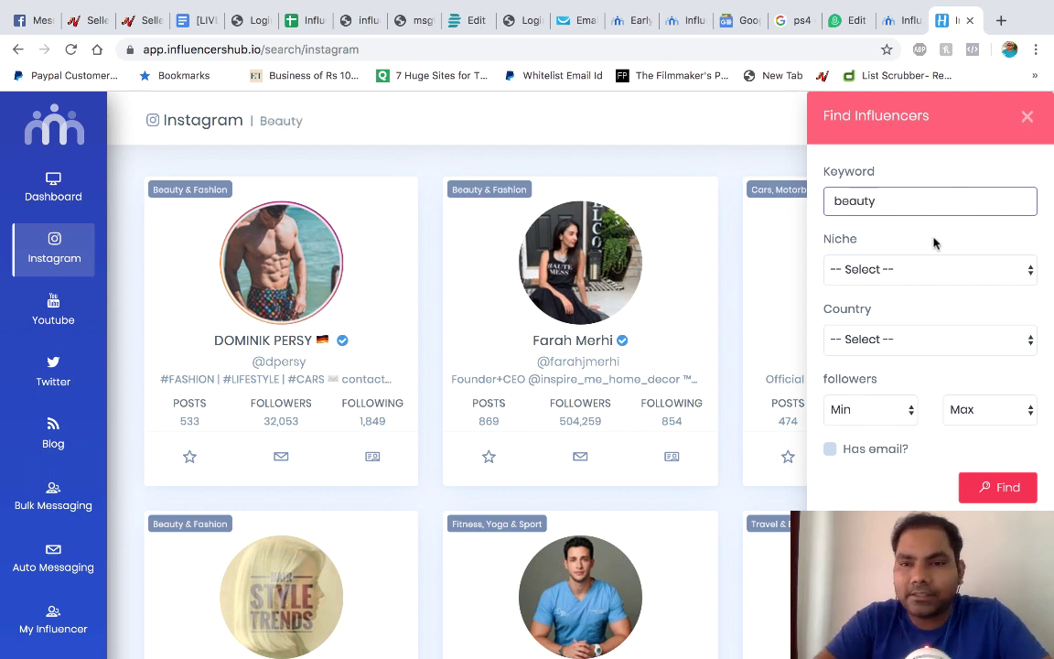
pyautogui.click(897, 337)
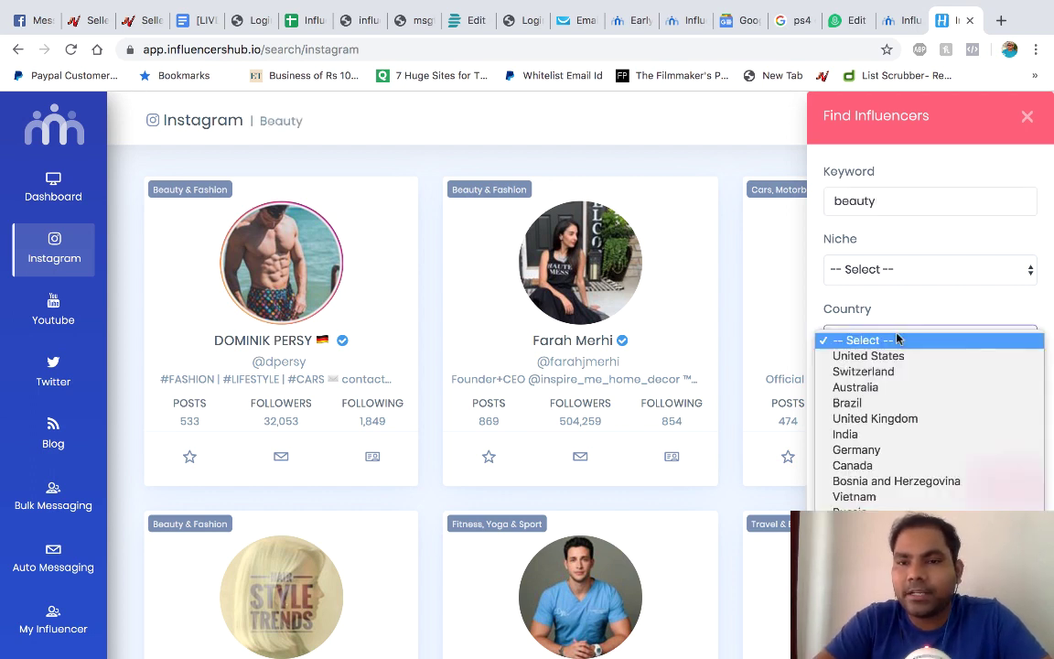
pyautogui.click(867, 388)
pyautogui.click(865, 410)
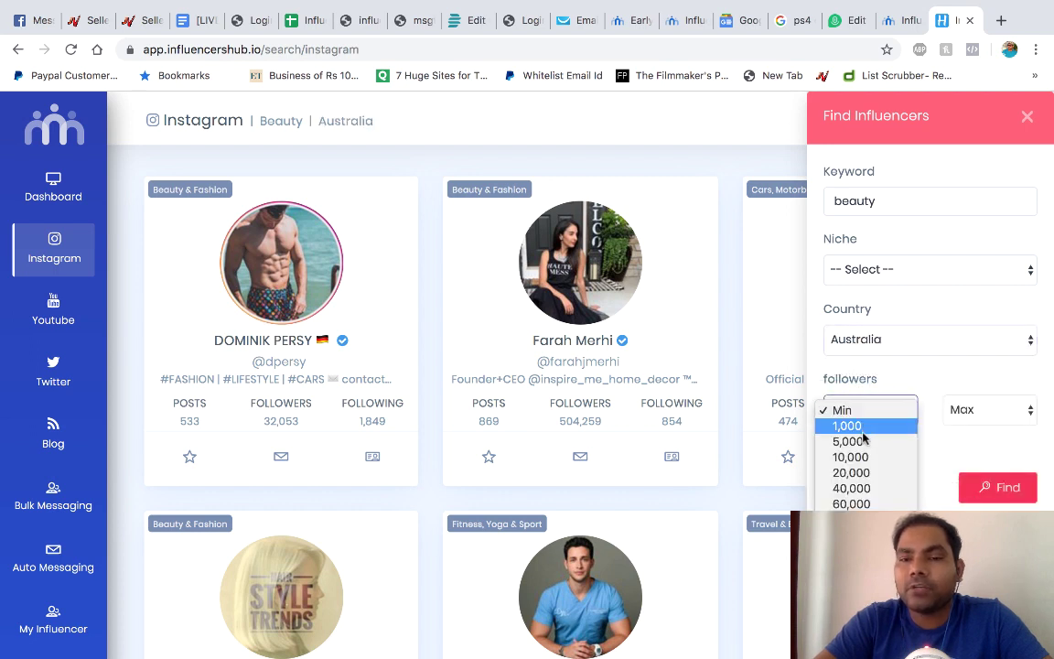
pyautogui.click(862, 428)
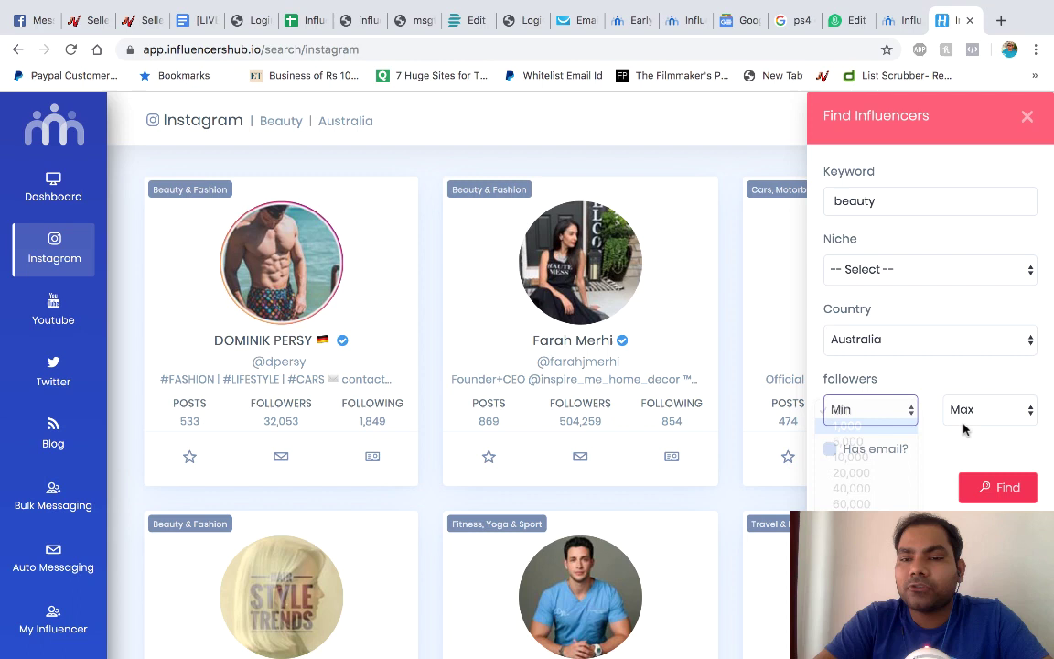
pyautogui.click(974, 410)
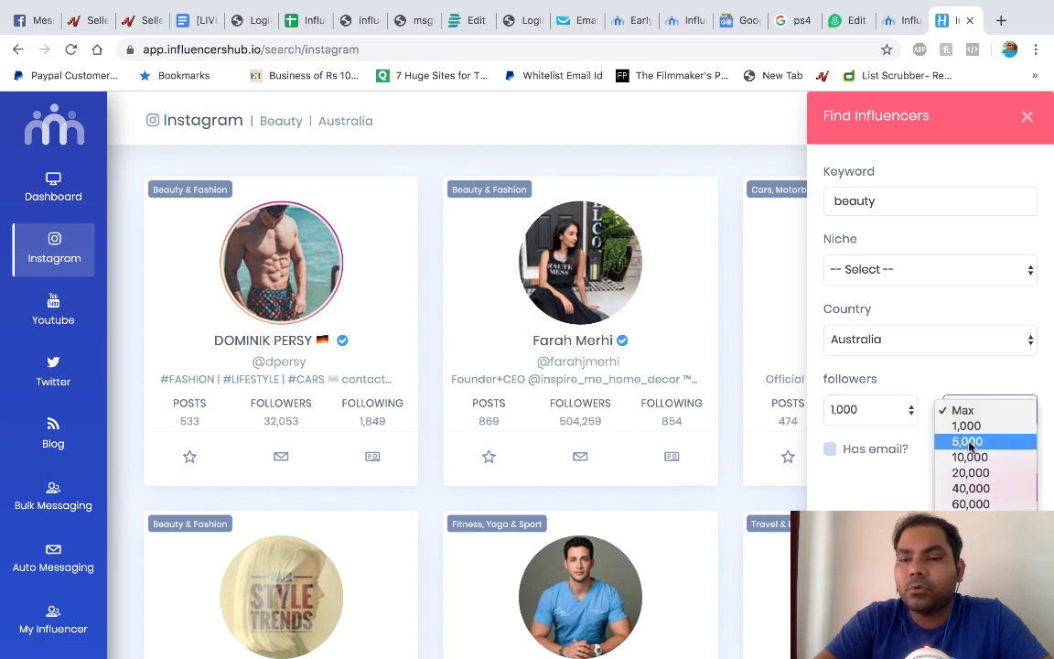
pyautogui.click(969, 457)
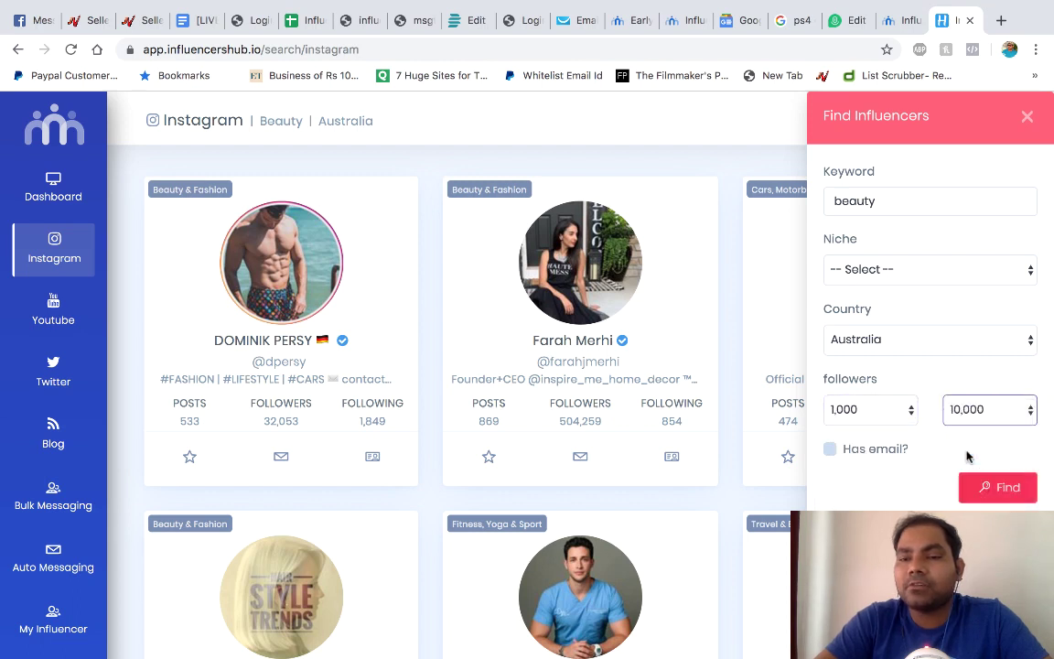
pyautogui.click(883, 452)
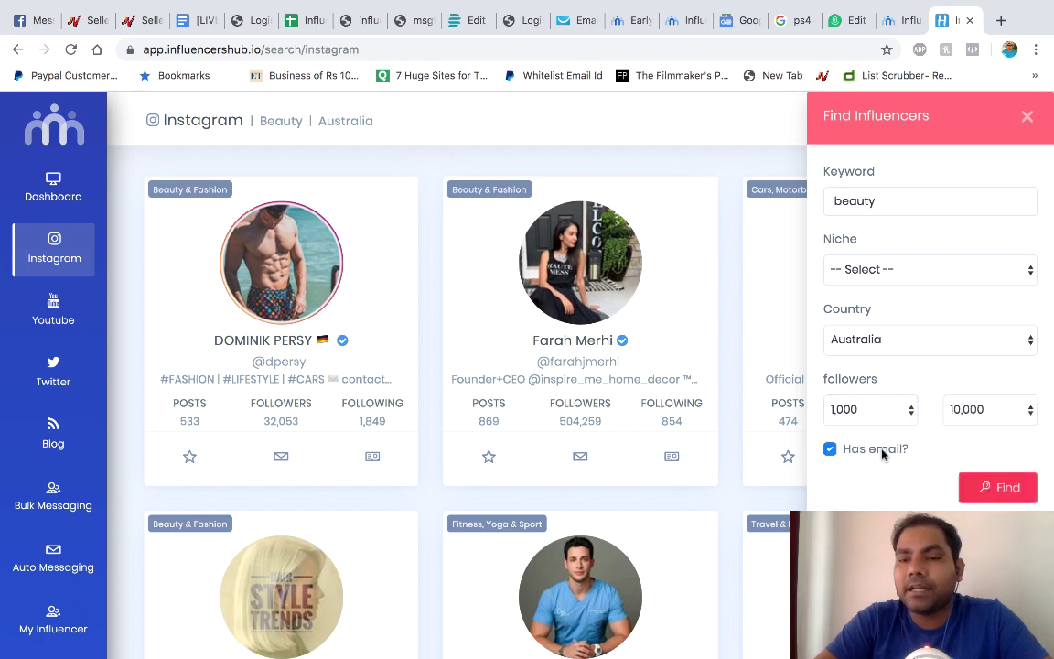
pyautogui.click(984, 488)
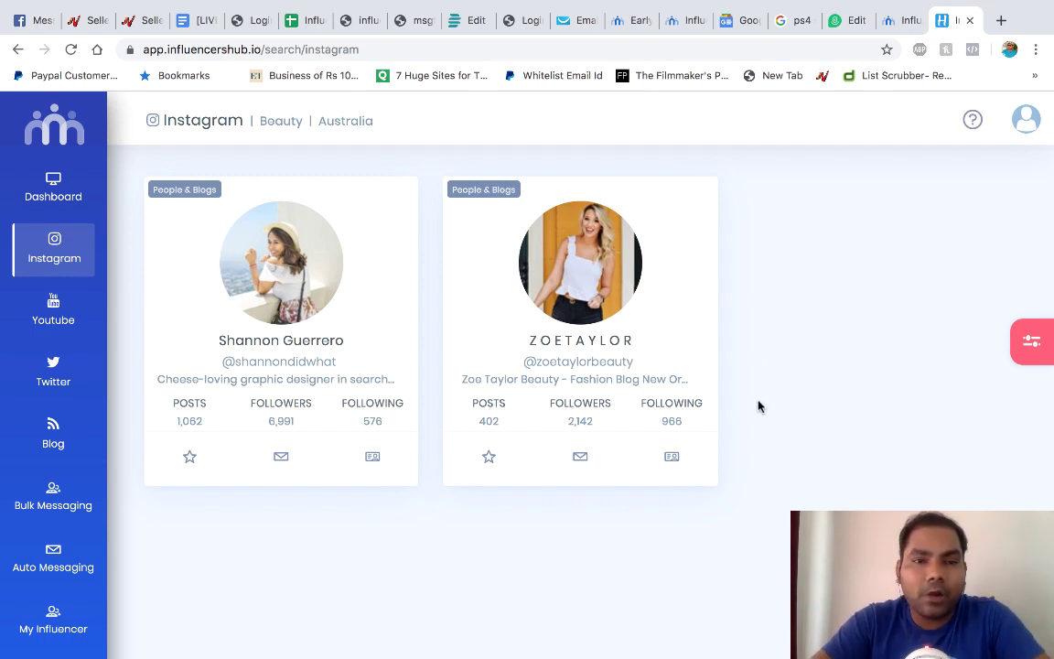
# - Rerun the Australian beauty search with maximum followers raised to 100,000,000, keeping Has email
pyautogui.scroll(-1, 759, 406)
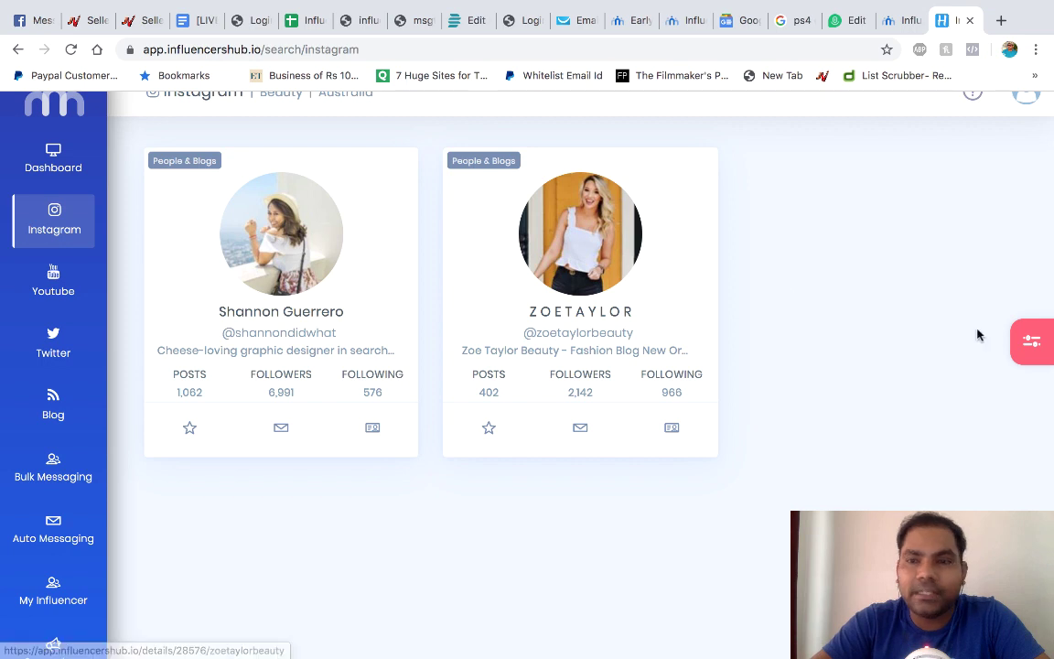
pyautogui.click(1033, 341)
pyautogui.click(906, 277)
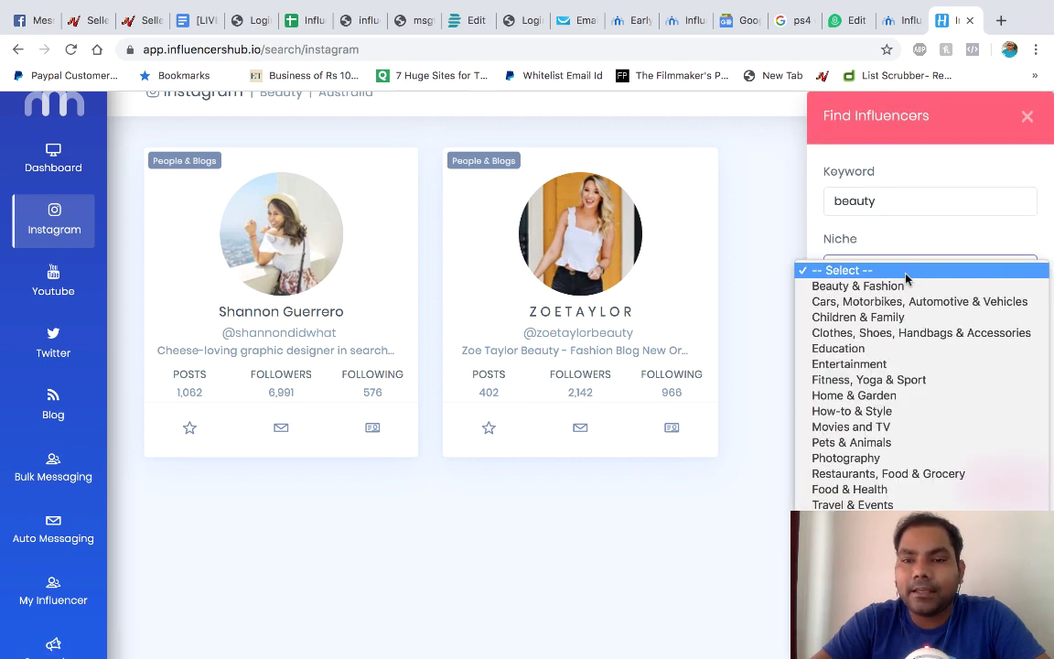
pyautogui.click(901, 231)
pyautogui.click(894, 338)
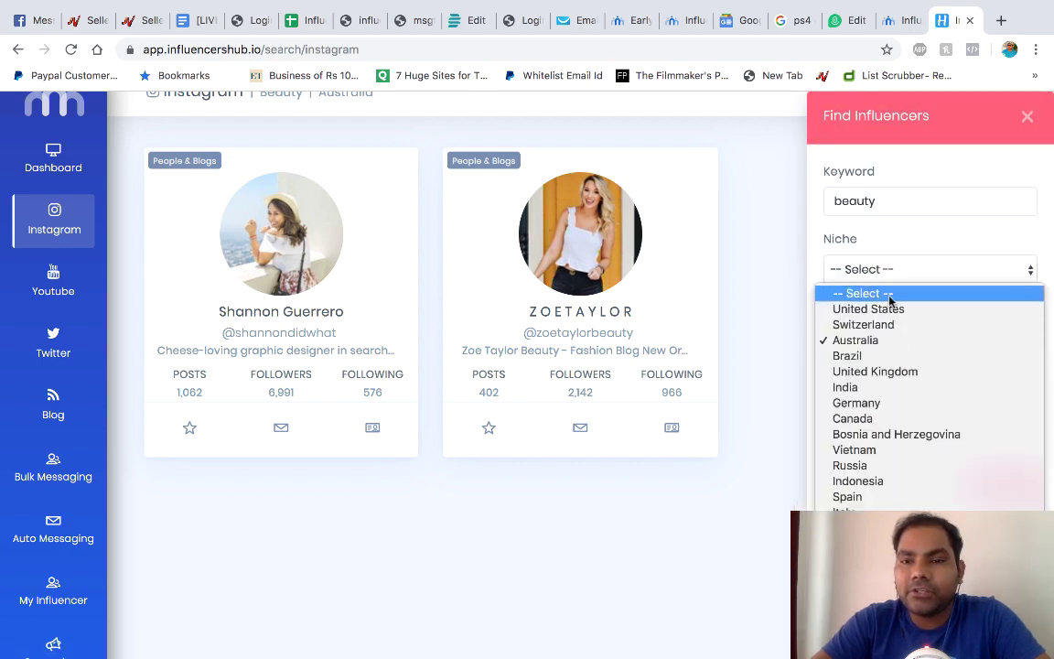
pyautogui.click(874, 308)
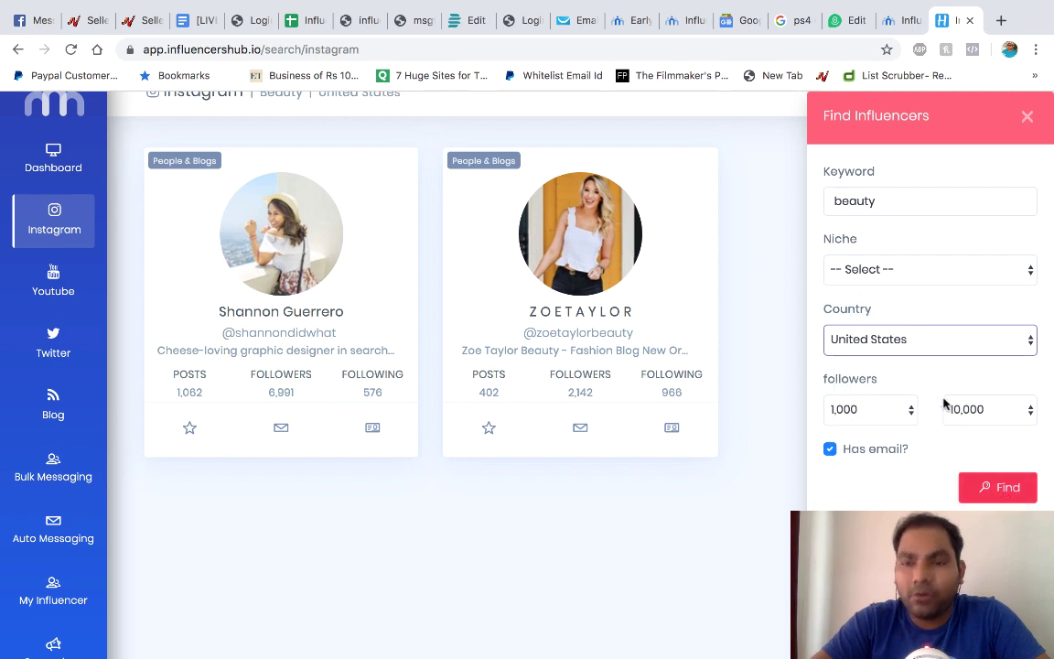
pyautogui.click(935, 341)
pyautogui.press('Down')
pyautogui.press('Down')
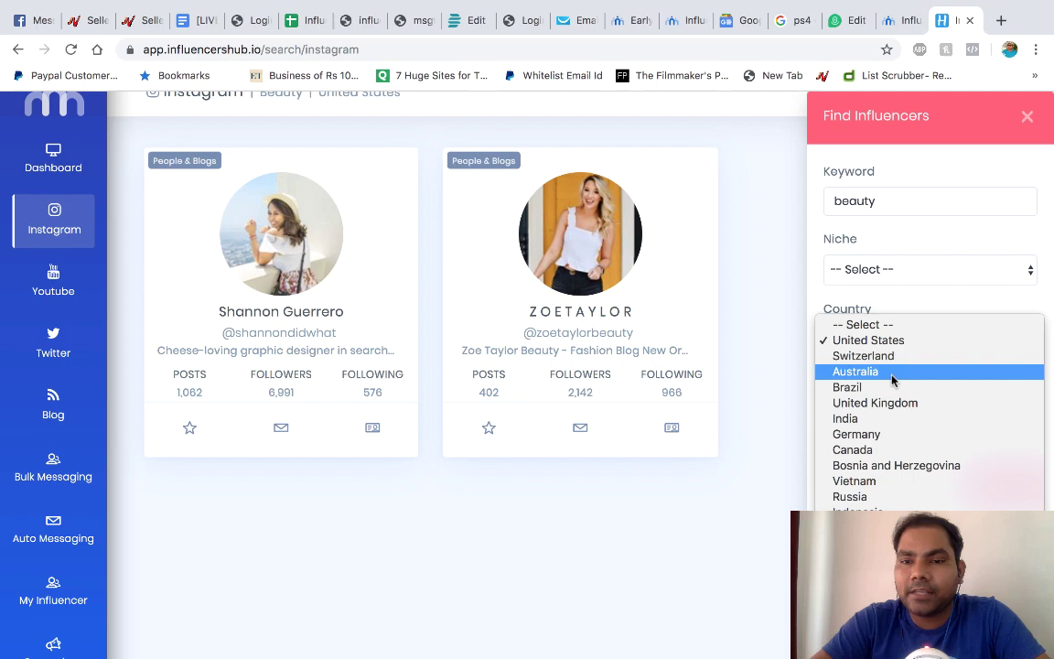
pyautogui.press('Return')
pyautogui.click(972, 421)
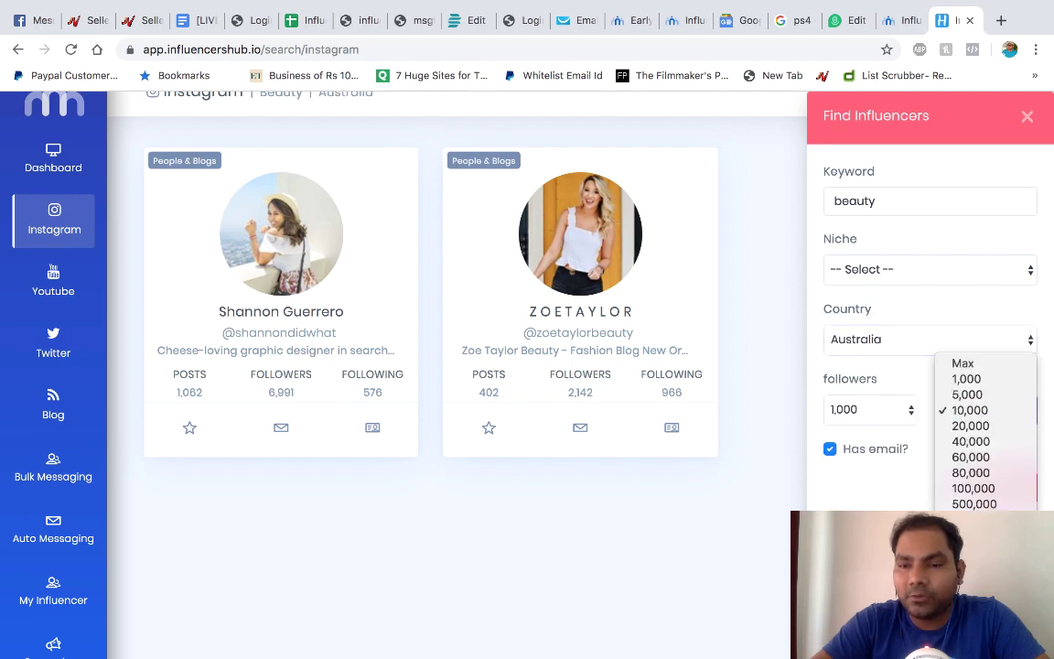
pyautogui.click(1004, 491)
pyautogui.click(1002, 491)
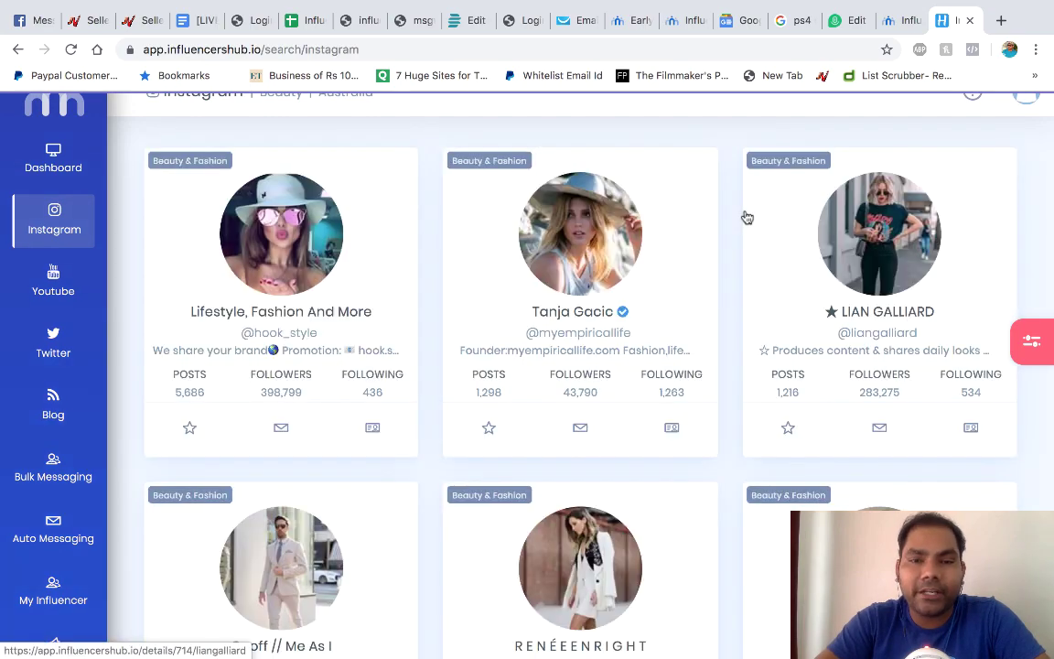
pyautogui.scroll(-12, 729, 356)
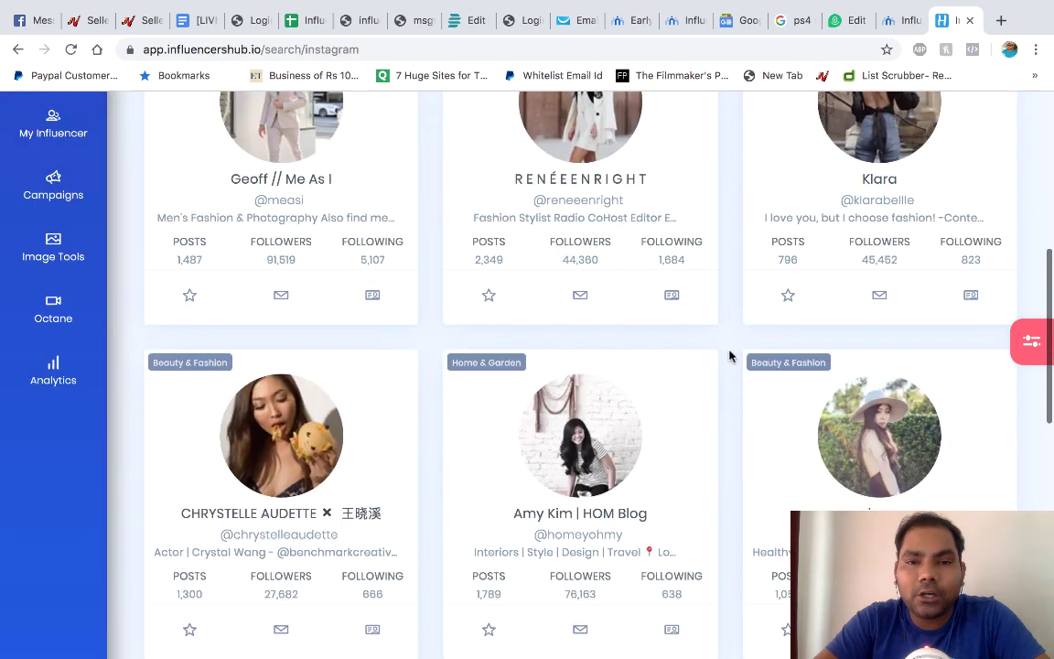
pyautogui.scroll(-5, 729, 356)
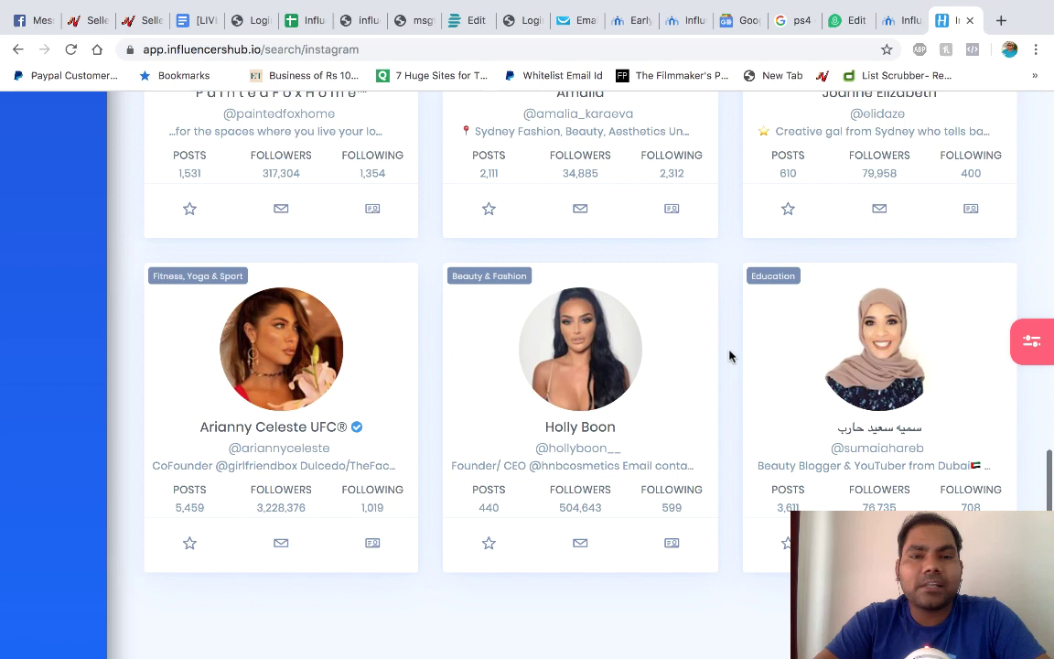
pyautogui.scroll(5, 729, 356)
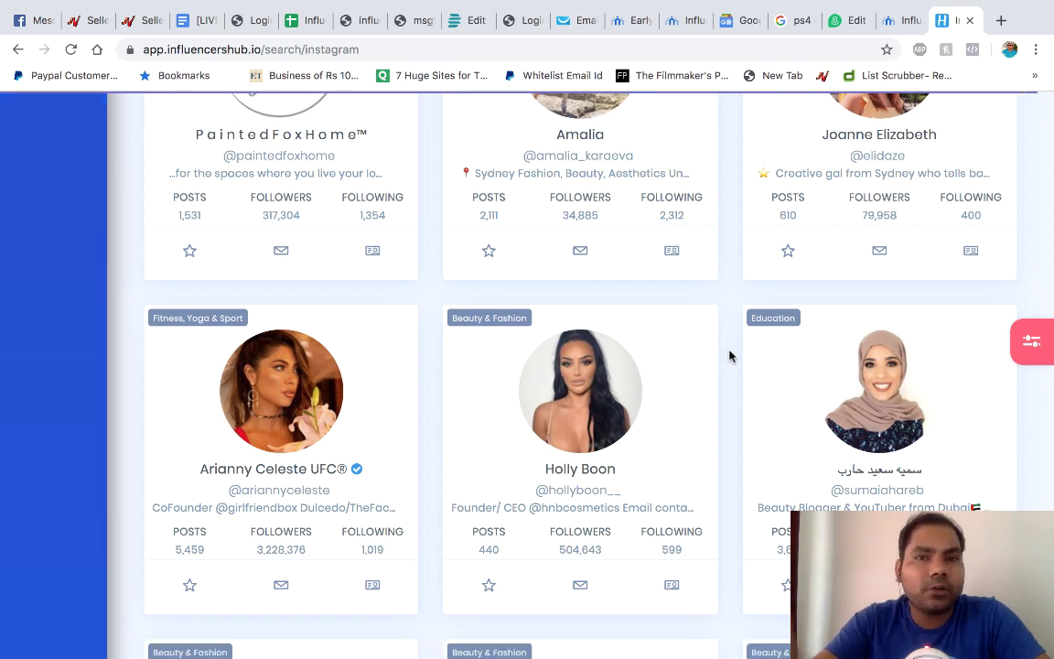
pyautogui.scroll(-12, 730, 356)
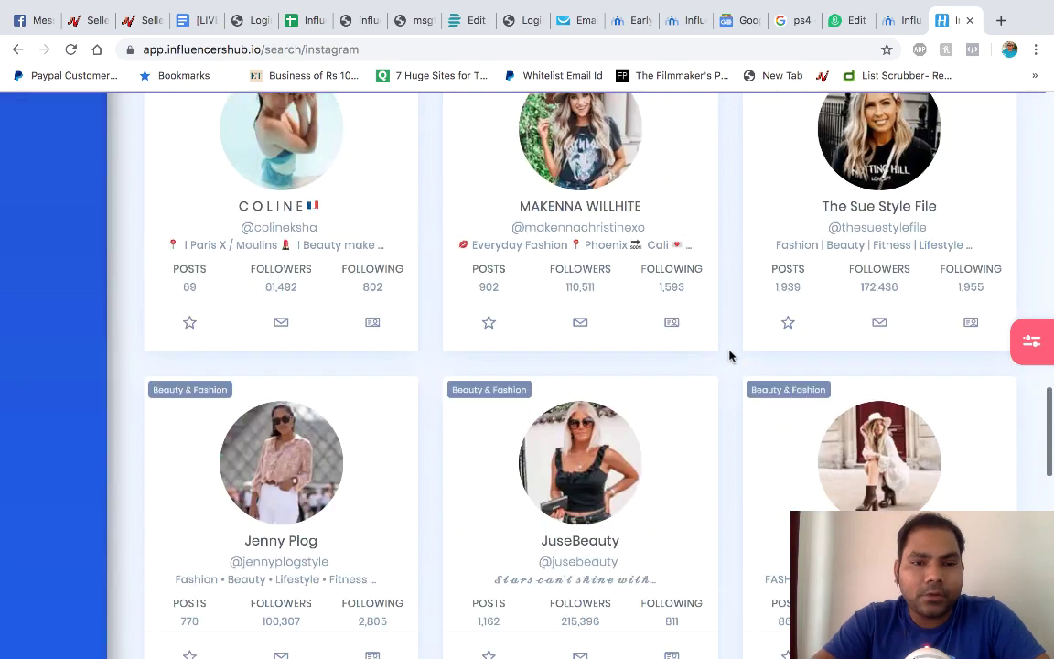
pyautogui.scroll(-10, 730, 356)
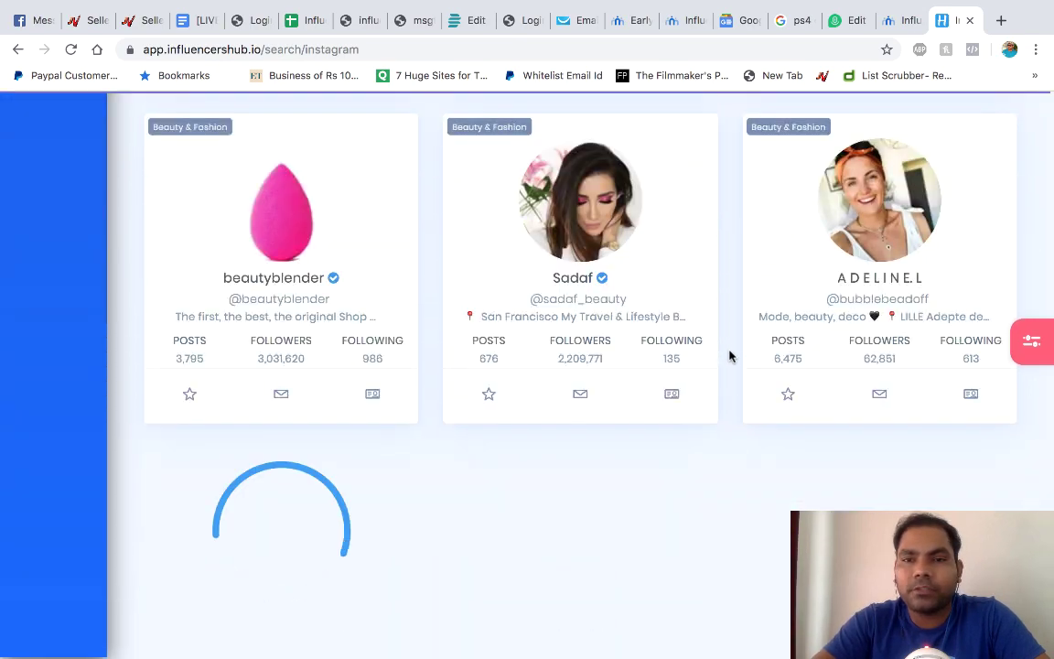
# - Change the beauty search's Country filter to United States and rerun it
pyautogui.scroll(20, 729, 356)
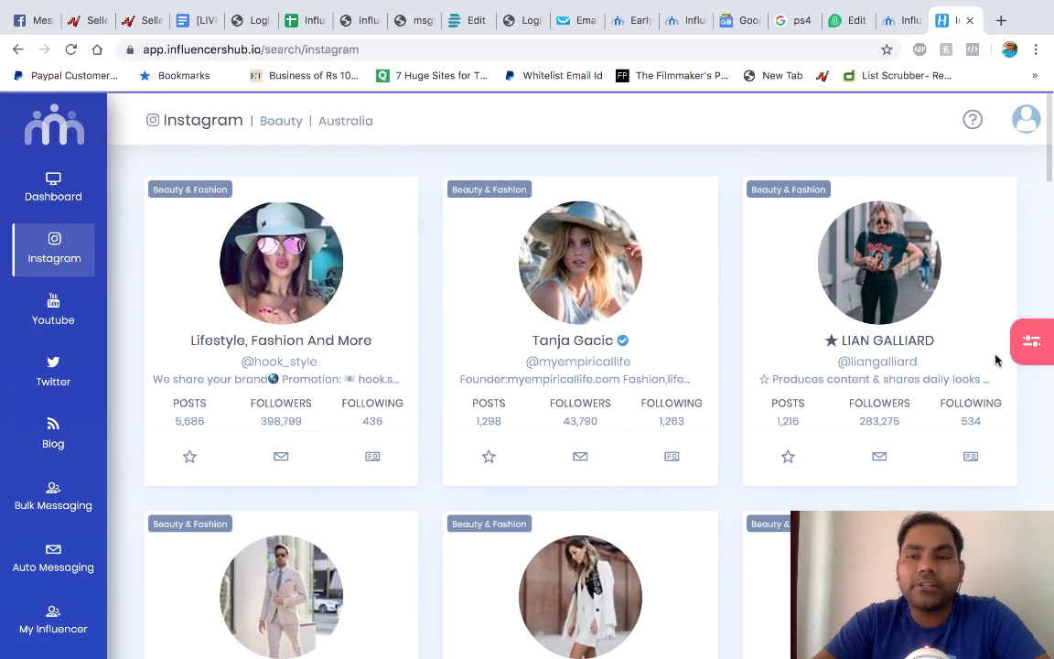
pyautogui.click(1030, 341)
pyautogui.click(881, 340)
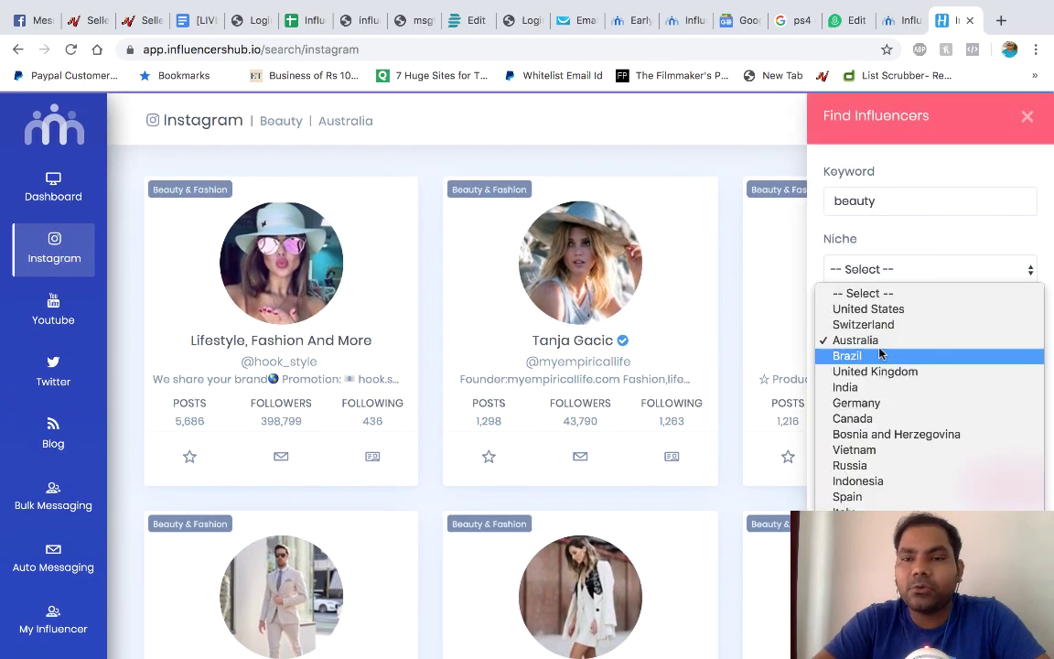
pyautogui.press('Escape')
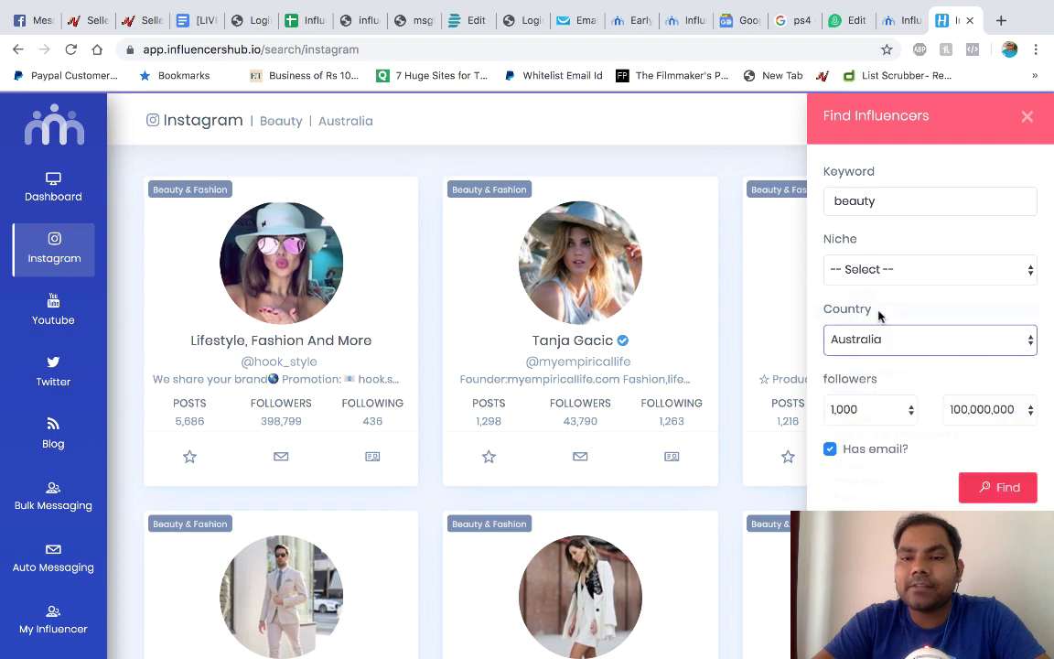
pyautogui.click(1014, 486)
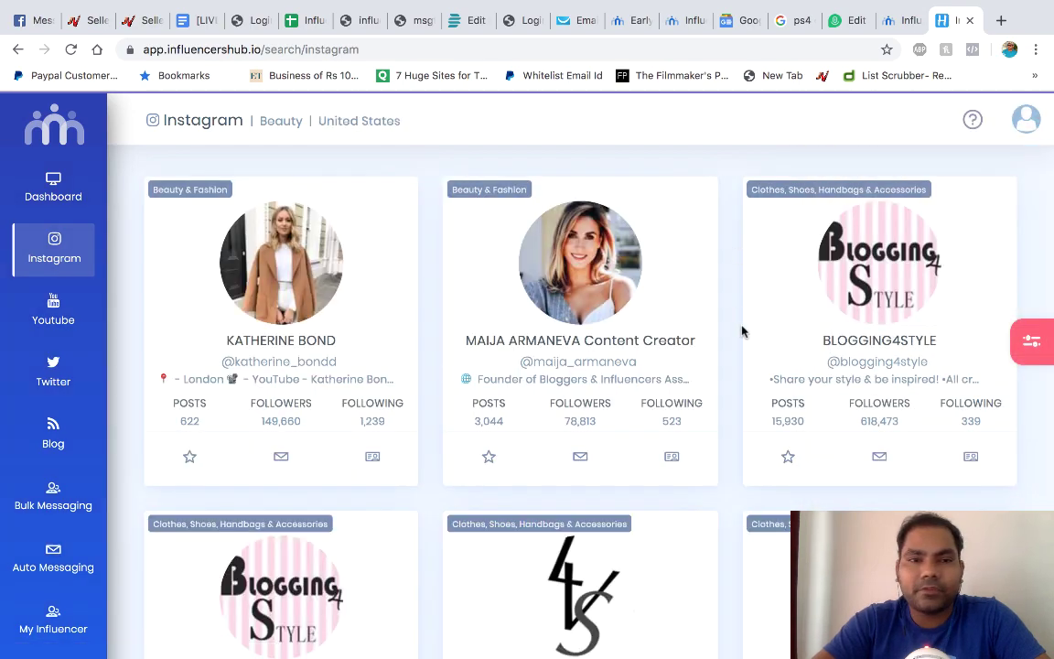
pyautogui.scroll(-5, 742, 331)
pyautogui.scroll(-10, 743, 330)
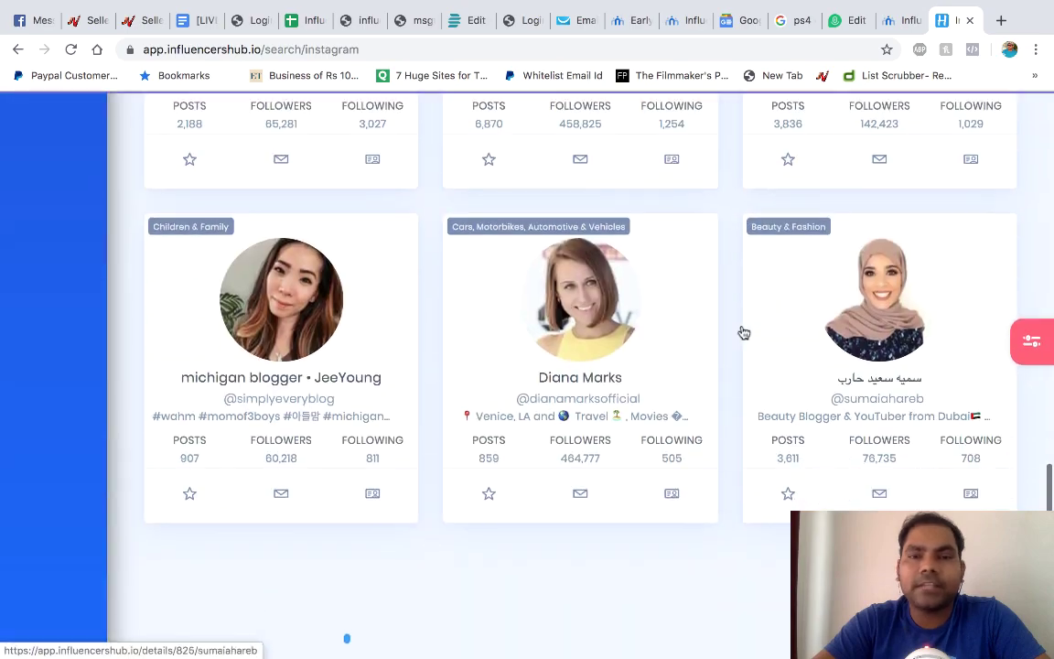
pyautogui.scroll(15, 744, 332)
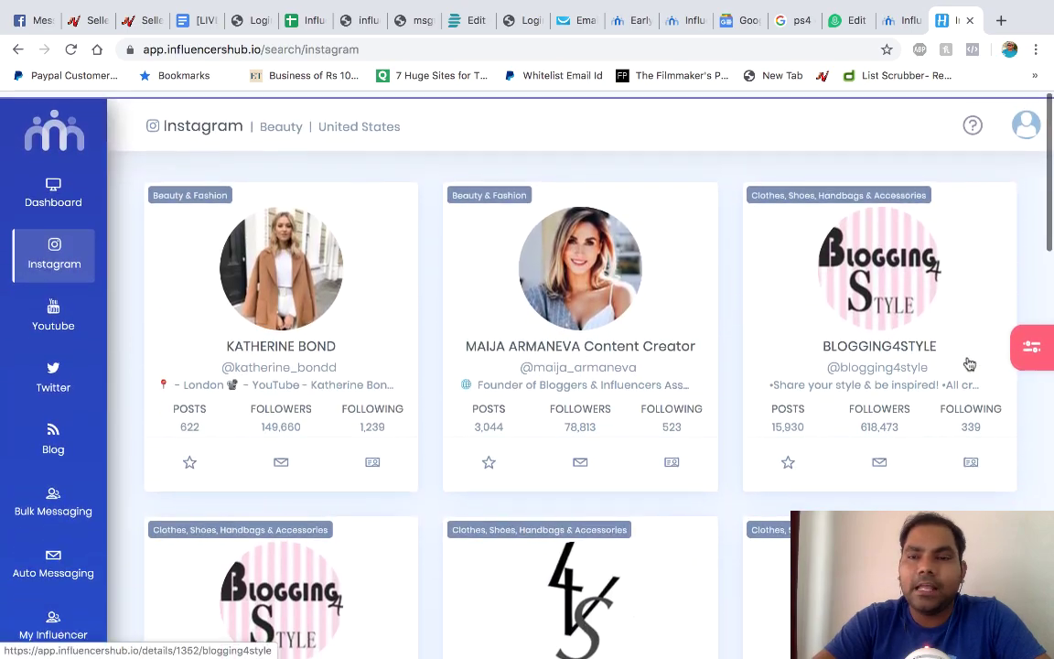
# - Replace the keyword 'beauty' with 'fitness', rerun the United States search and review the results
pyautogui.click(1024, 353)
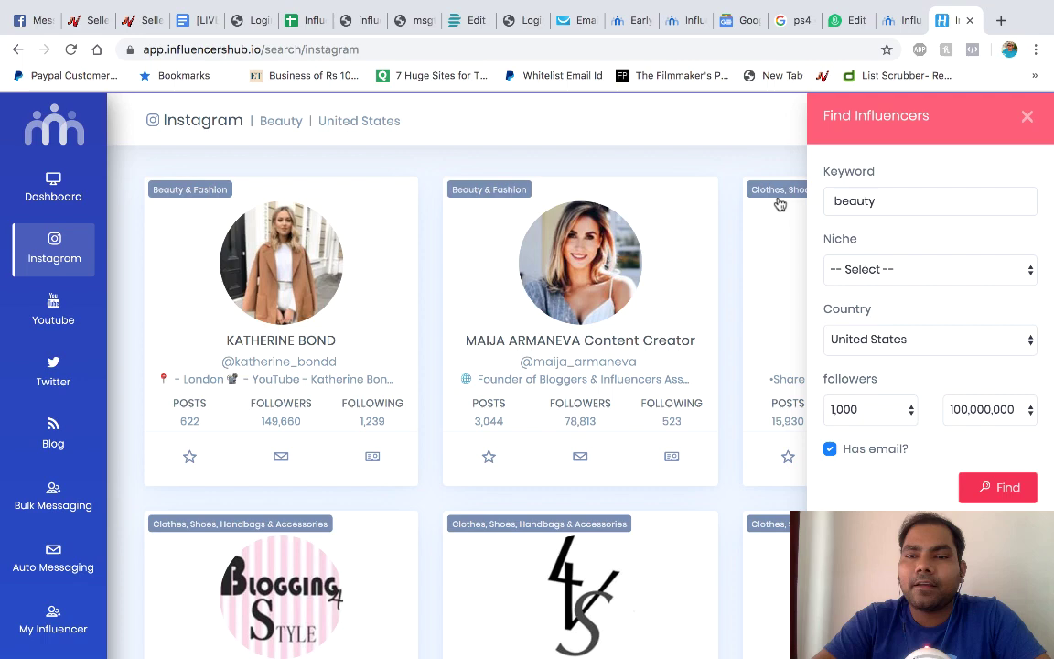
pyautogui.click(882, 200)
pyautogui.hotkey('ctrl', 'a')
pyautogui.write('fit')
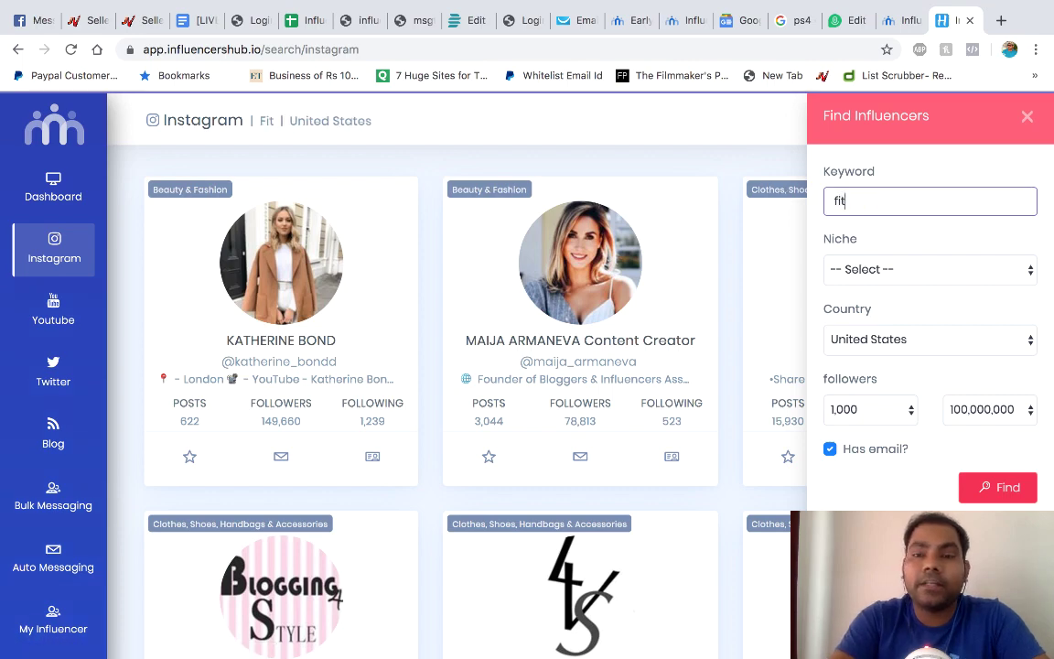
pyautogui.write('ness')
pyautogui.click(985, 485)
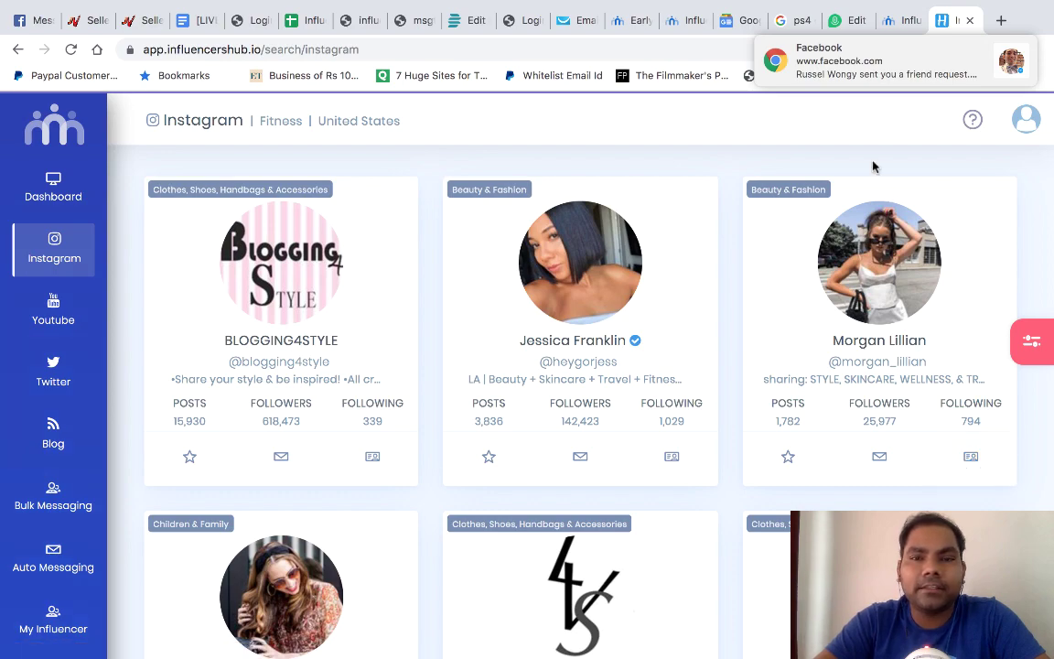
pyautogui.scroll(-14, 727, 265)
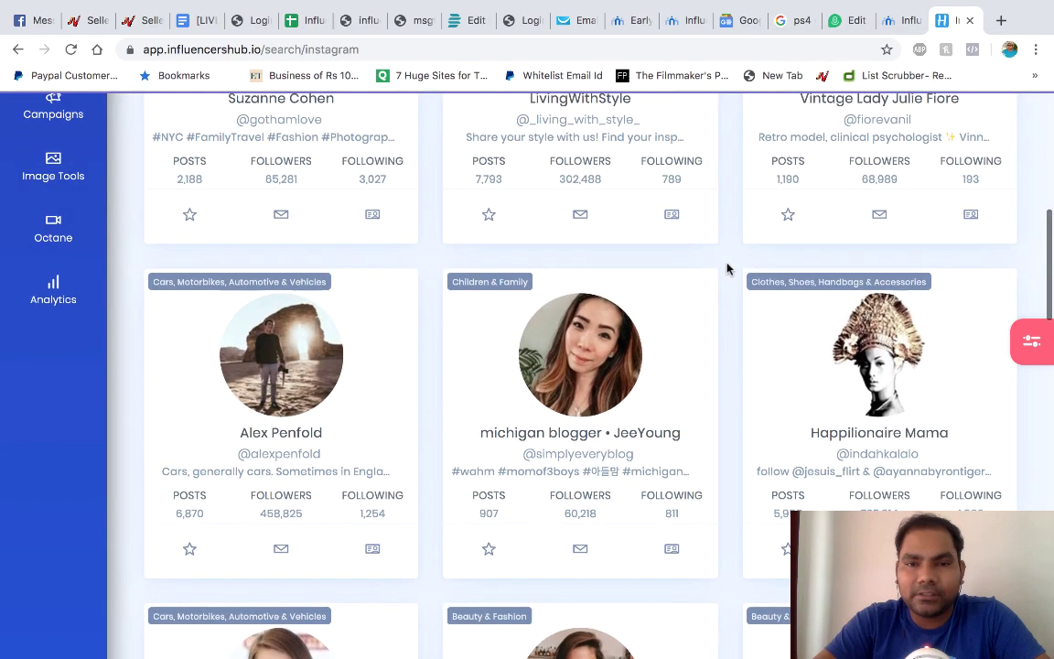
pyautogui.scroll(-3, 728, 268)
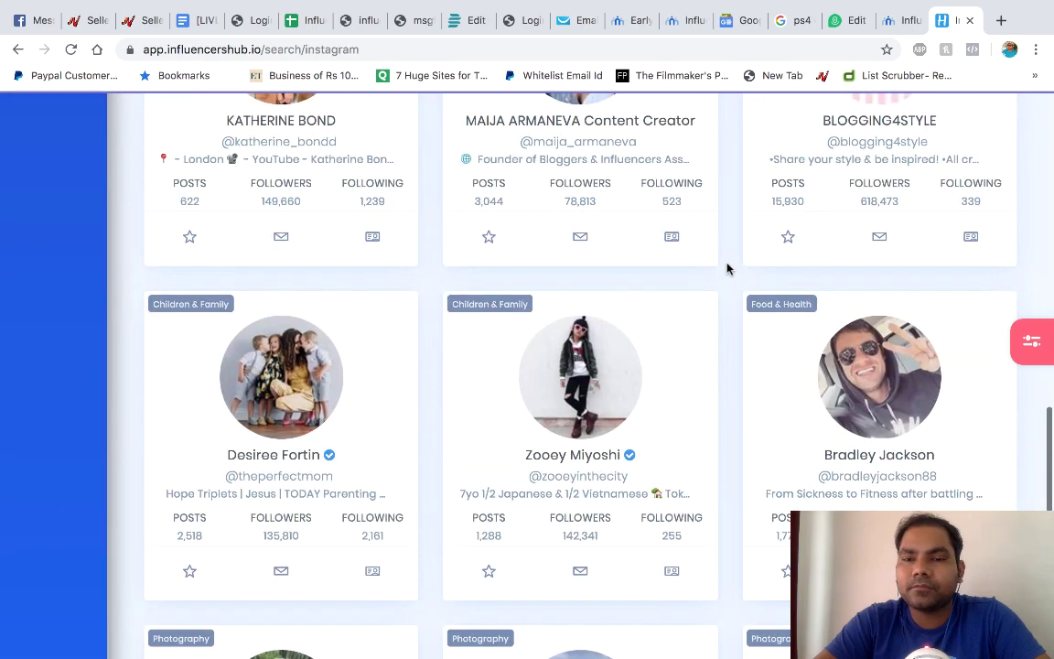
pyautogui.scroll(4, 728, 268)
pyautogui.scroll(7, 727, 268)
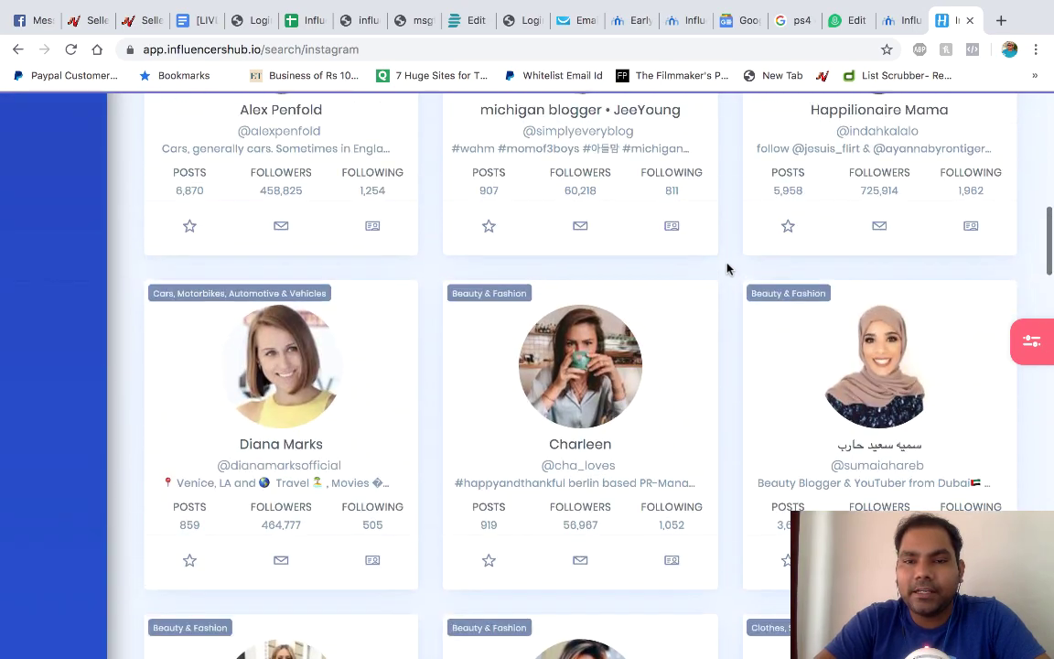
pyautogui.scroll(6, 728, 268)
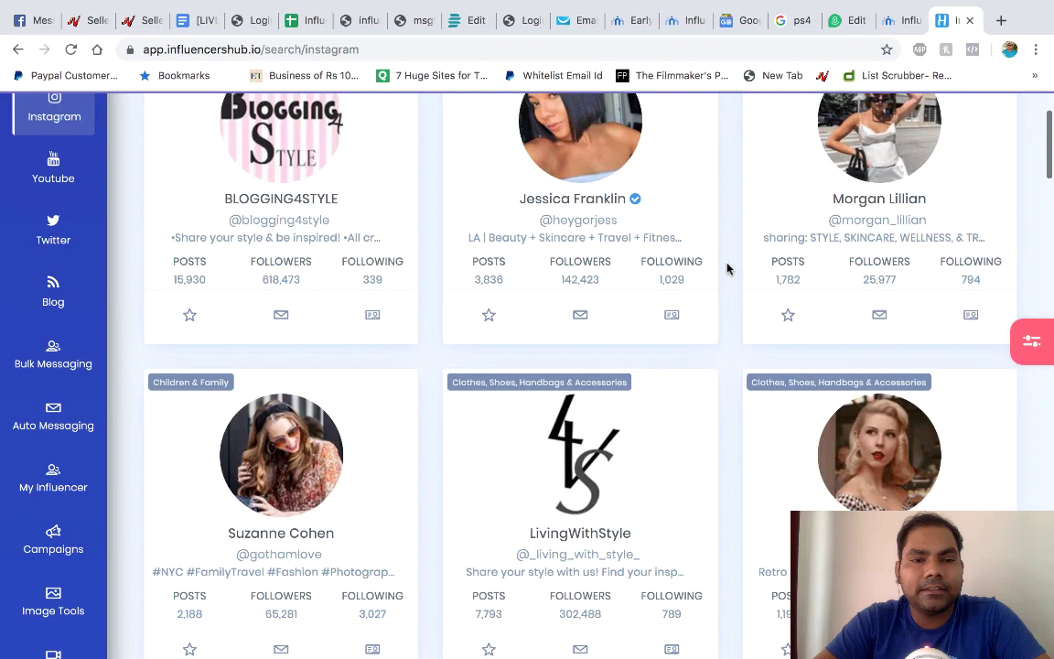
pyautogui.scroll(-6, 727, 268)
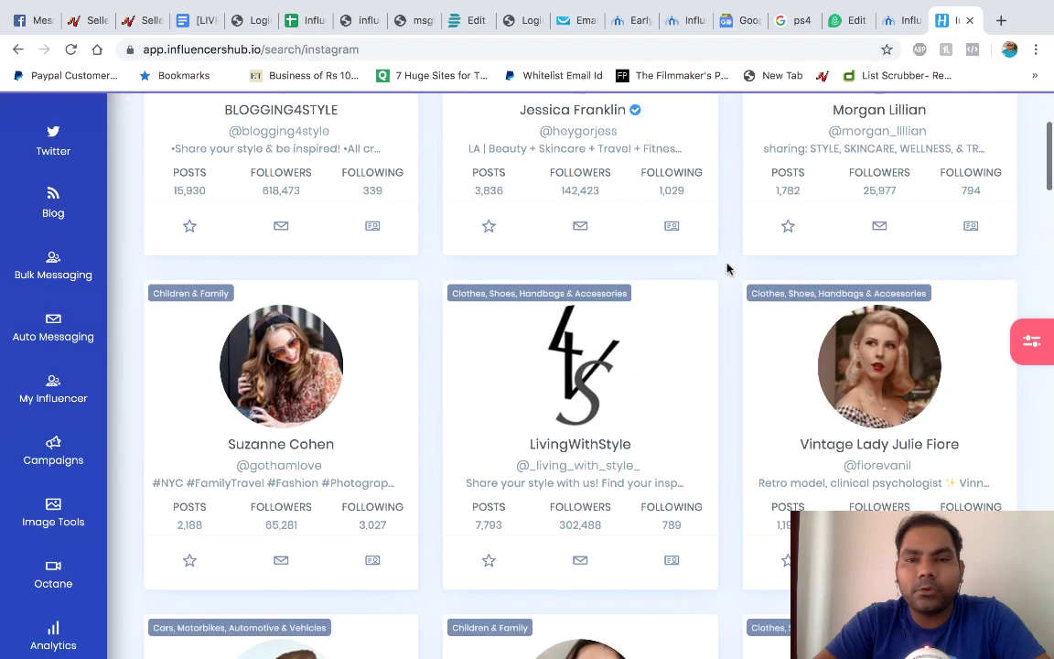
pyautogui.scroll(5, 728, 268)
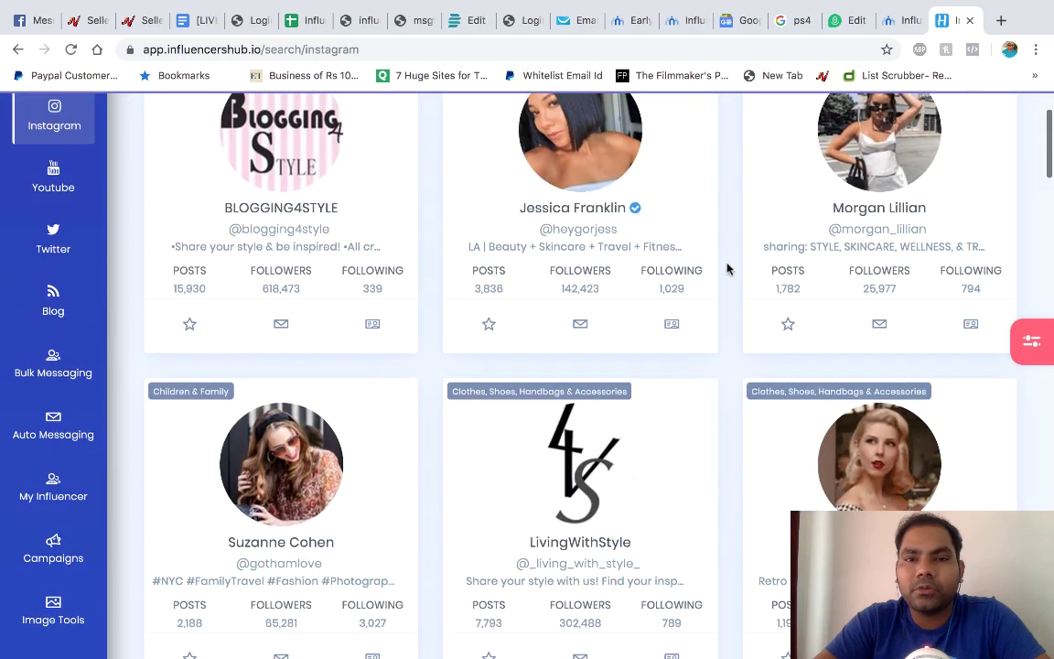
pyautogui.scroll(1, 727, 297)
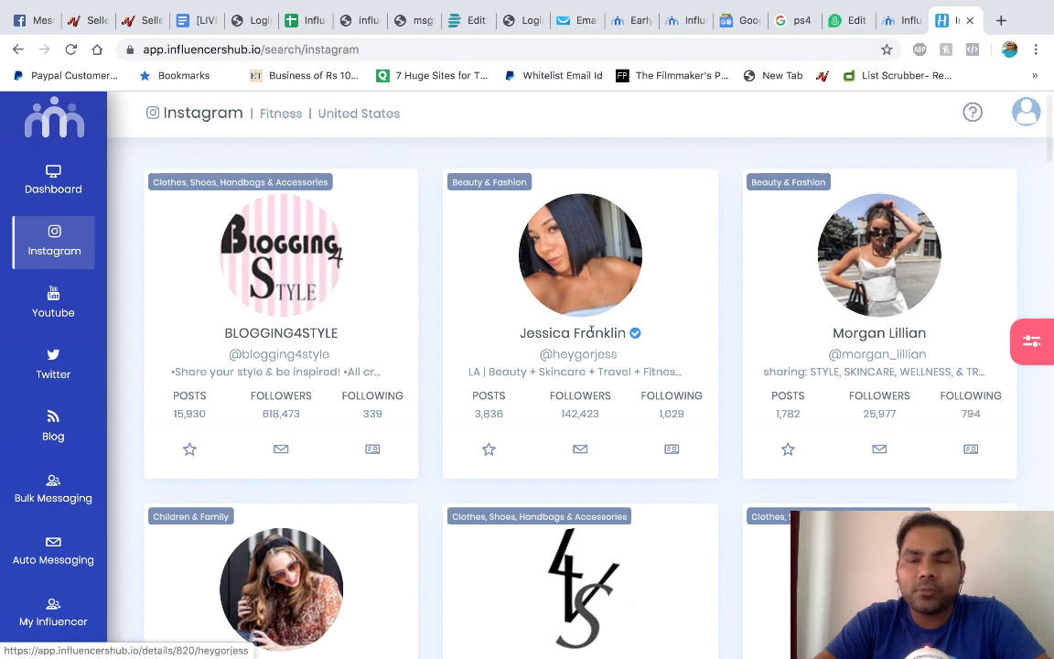
# - Open the second fitness result's profile: 1.91% engagement, 142,423 followers, 3,836 posts and latest posts
pyautogui.click(582, 284)
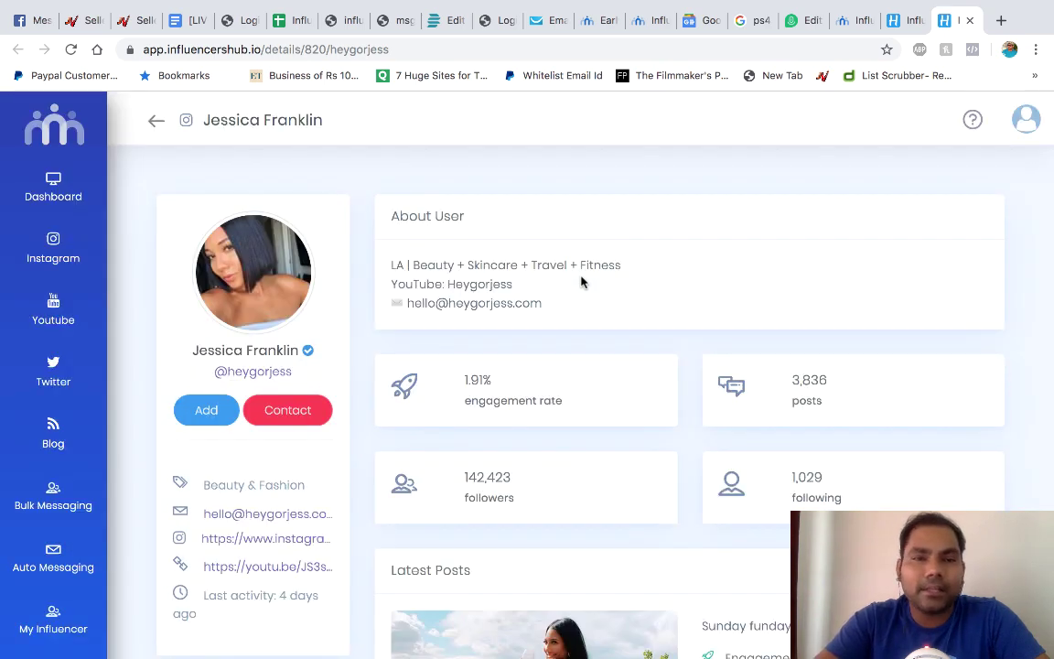
pyautogui.scroll(-1, 361, 380)
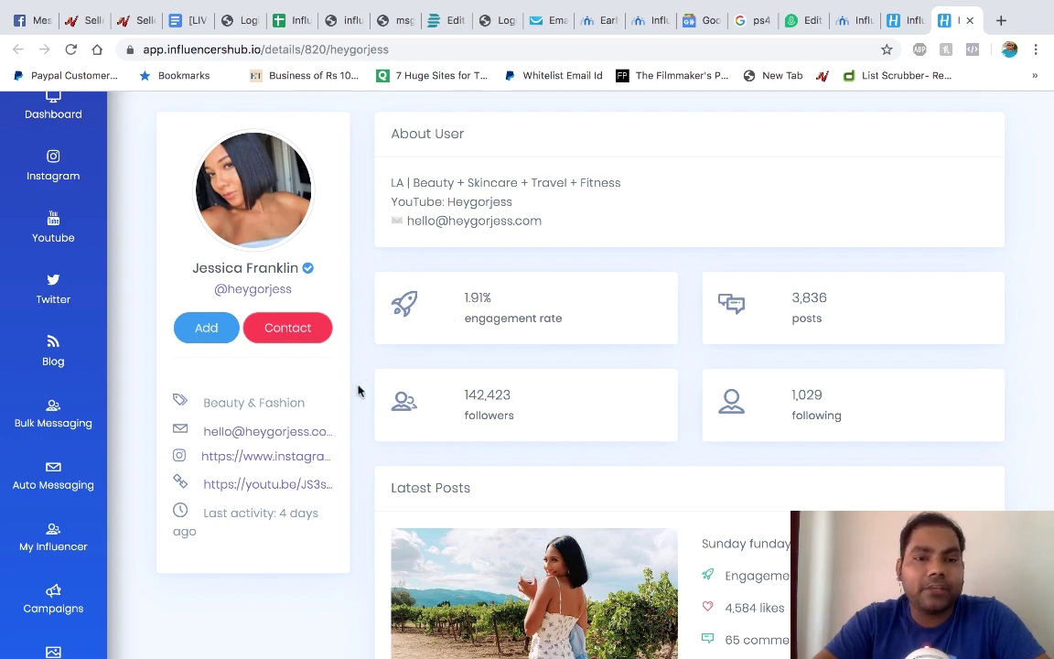
pyautogui.scroll(-1, 358, 391)
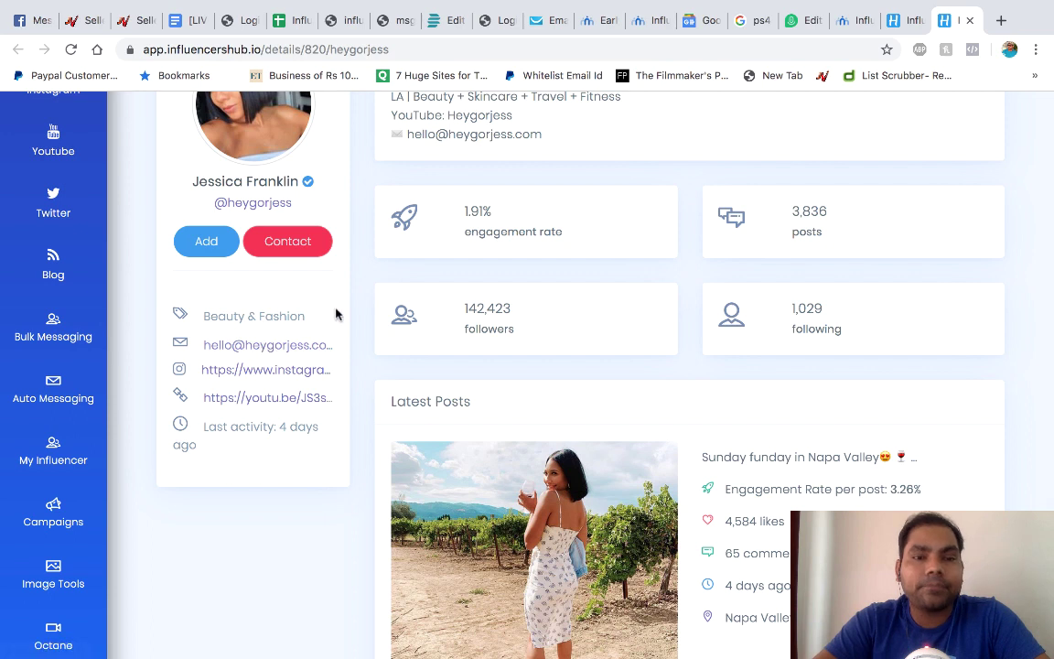
pyautogui.scroll(1, 364, 325)
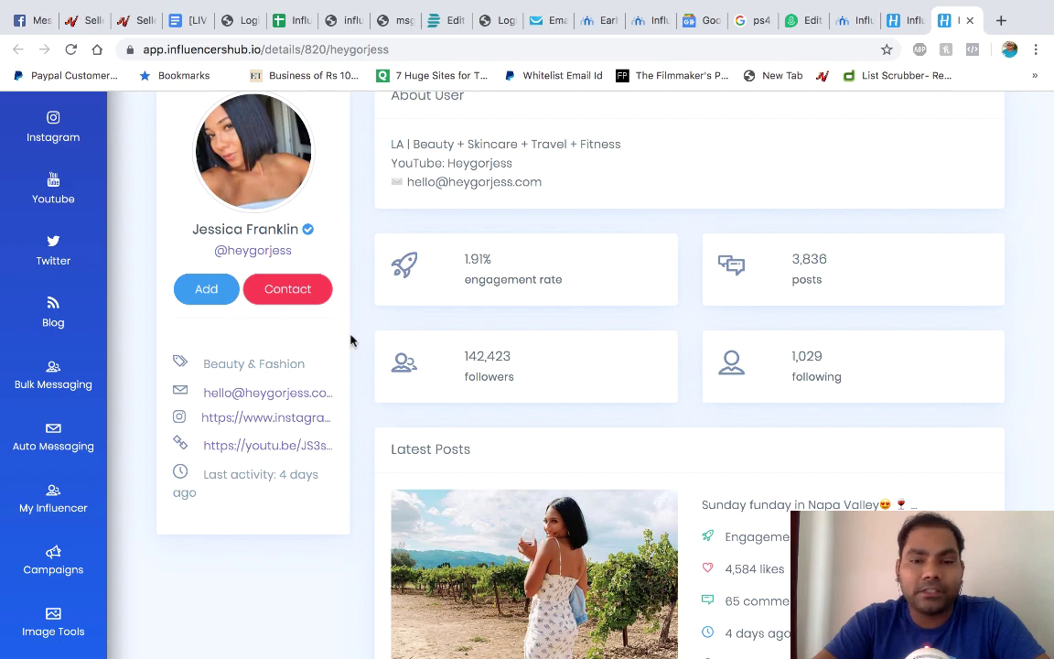
pyautogui.scroll(-2, 350, 340)
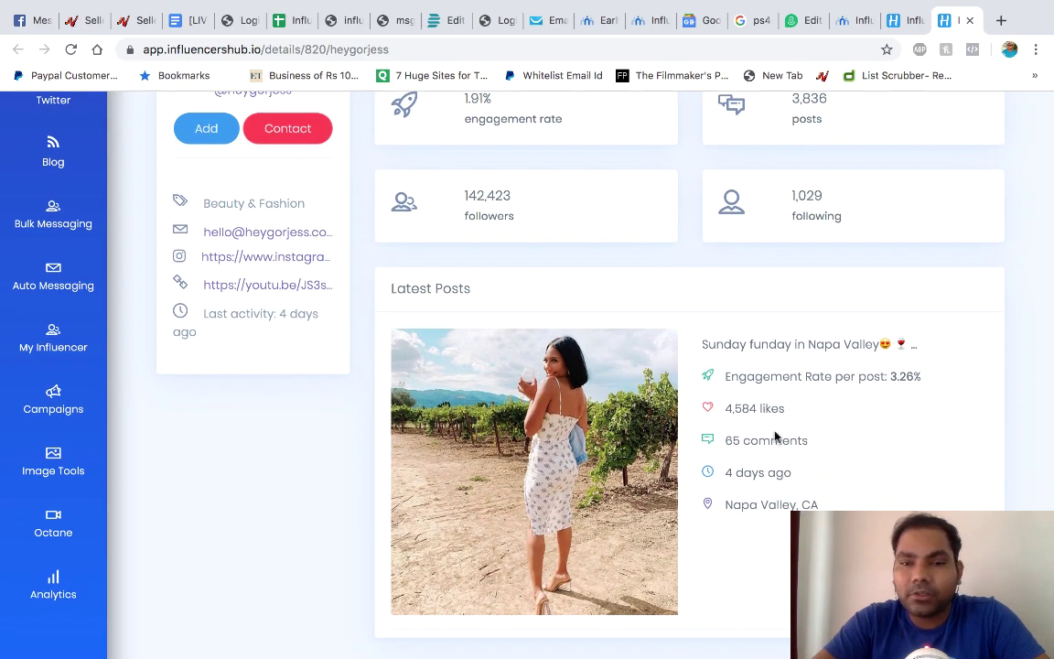
pyautogui.scroll(-10, 769, 437)
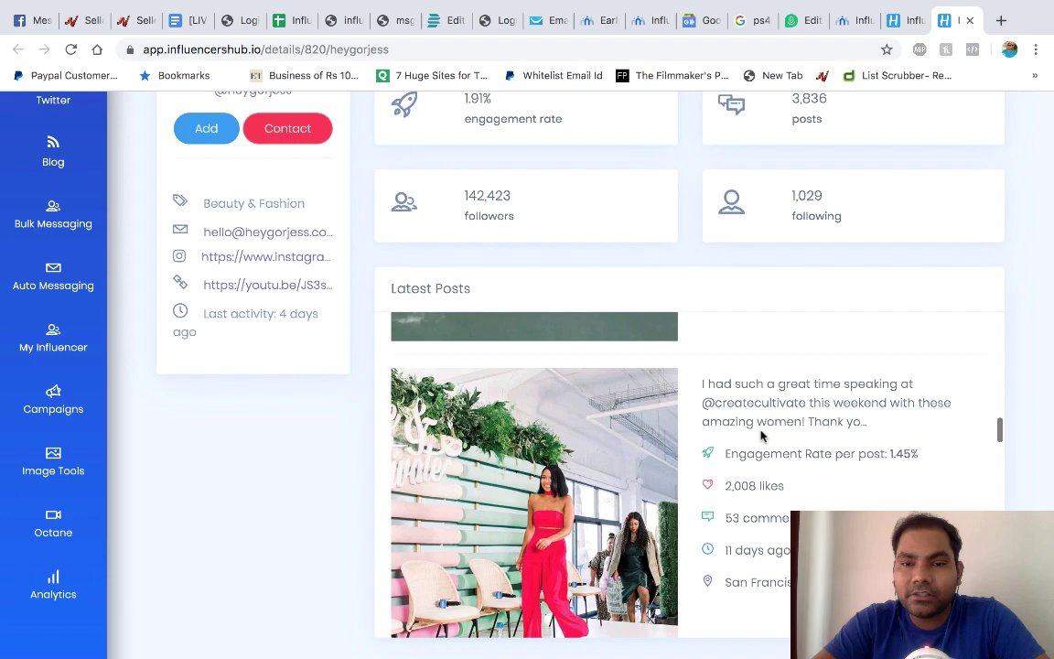
pyautogui.scroll(10, 759, 436)
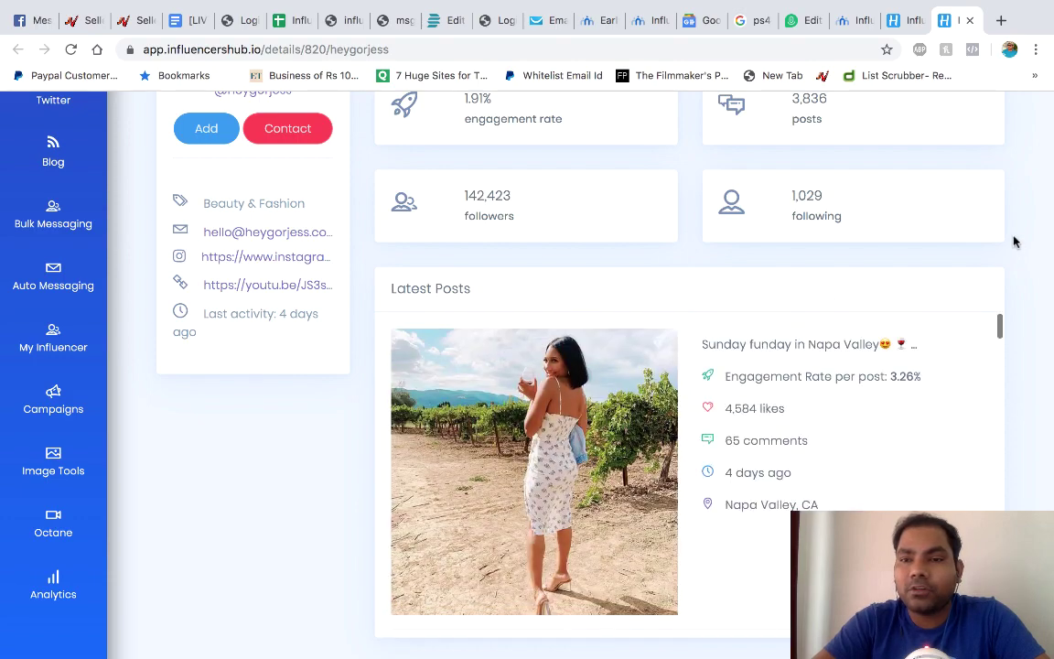
pyautogui.scroll(2, 1014, 241)
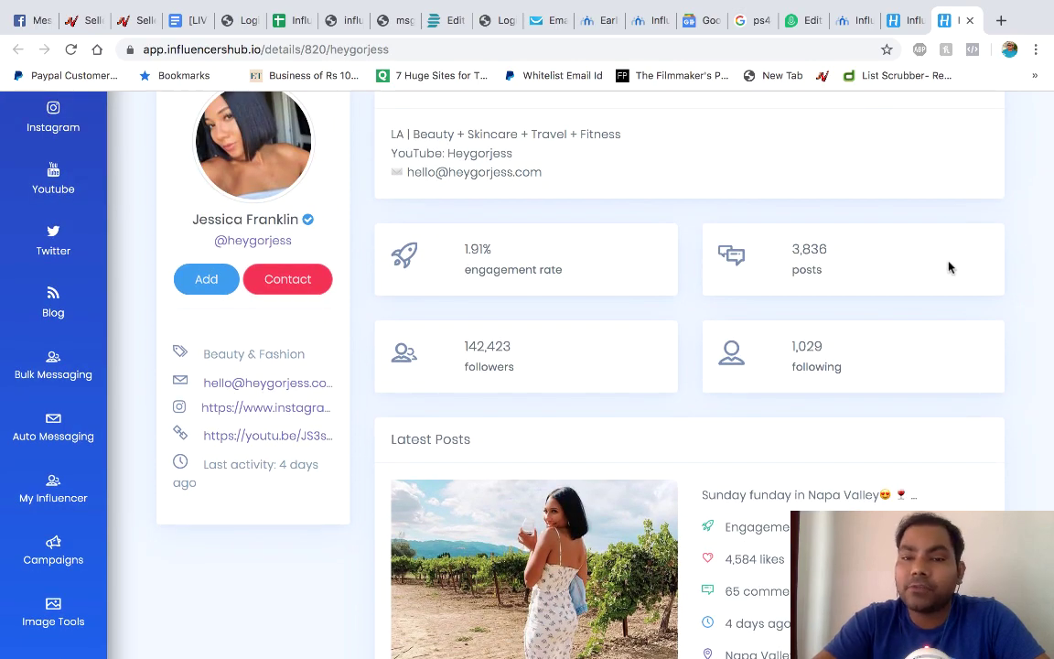
pyautogui.scroll(1, 660, 277)
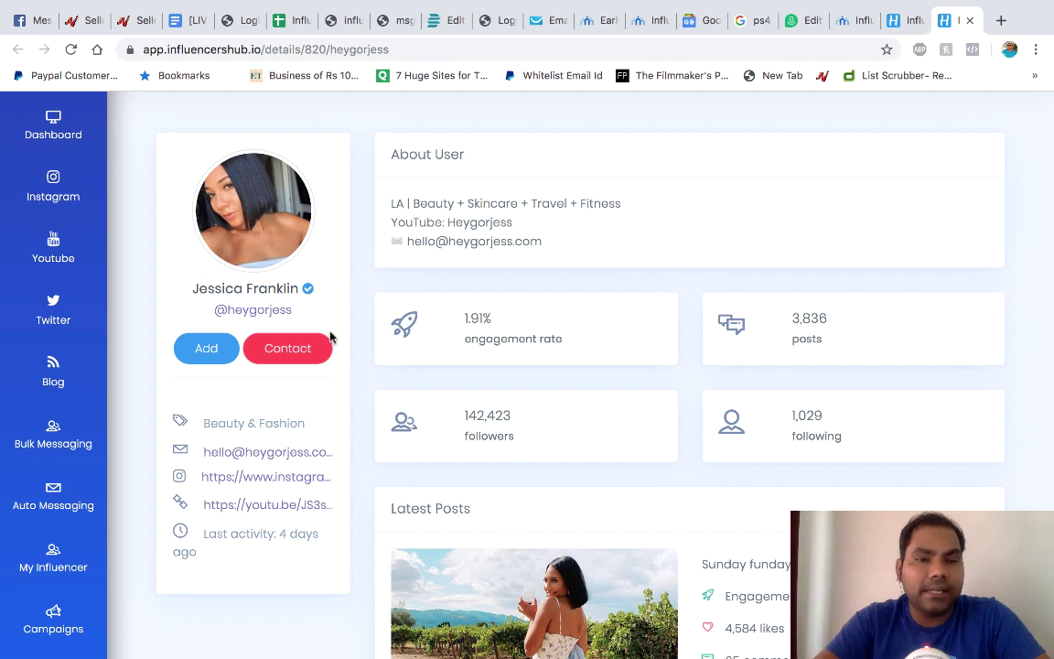
# - Add this influencer to a new group named 'Fitness' and return to the Instagram results
pyautogui.click(213, 349)
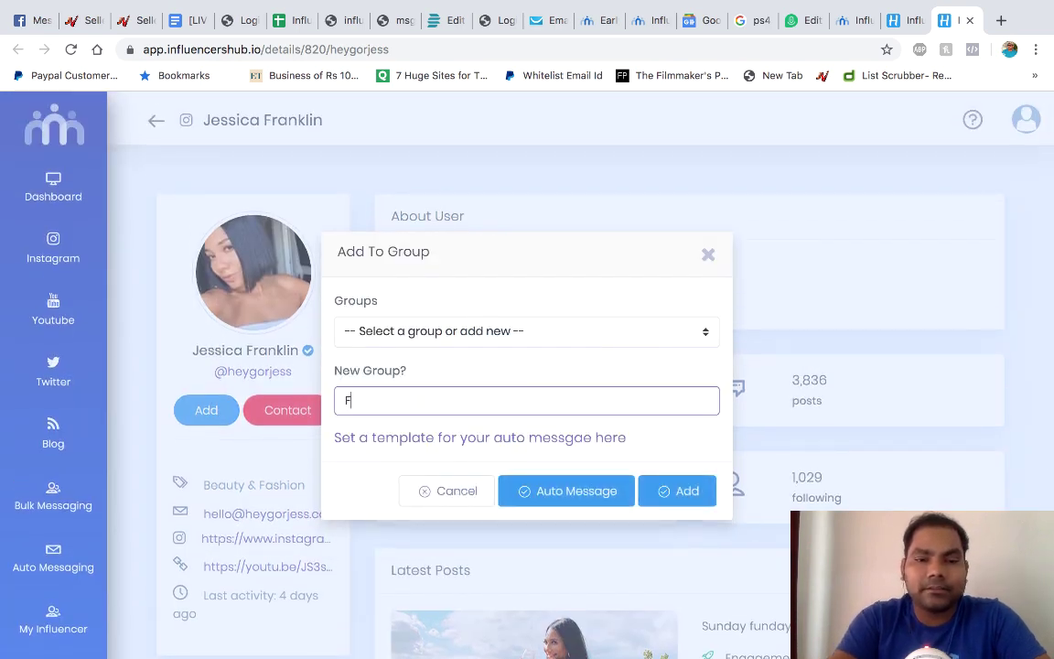
pyautogui.click(574, 491)
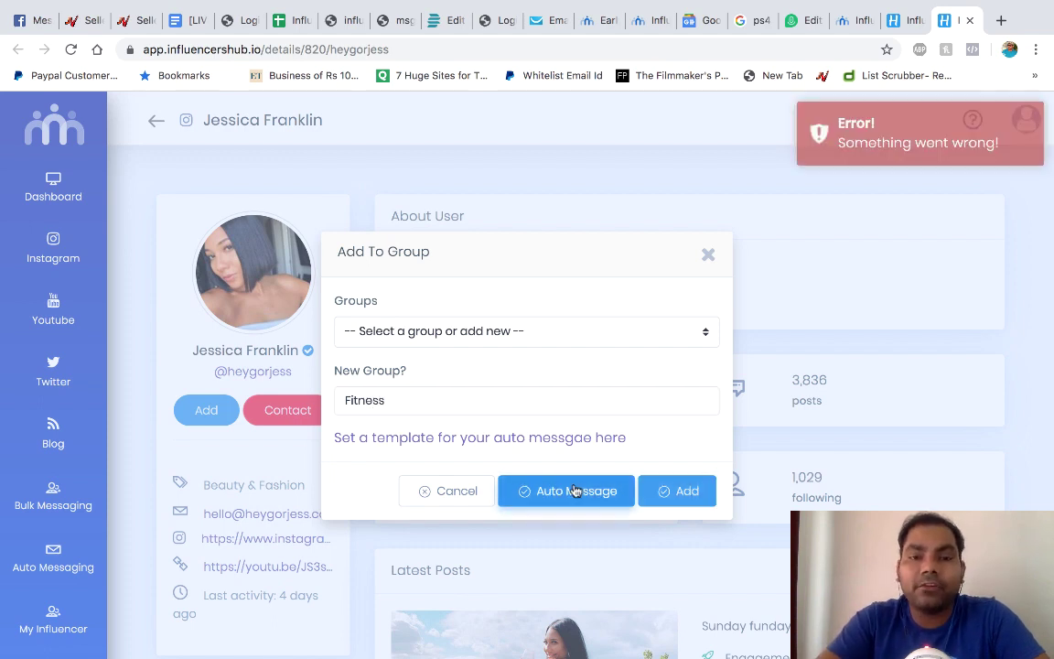
pyautogui.click(677, 492)
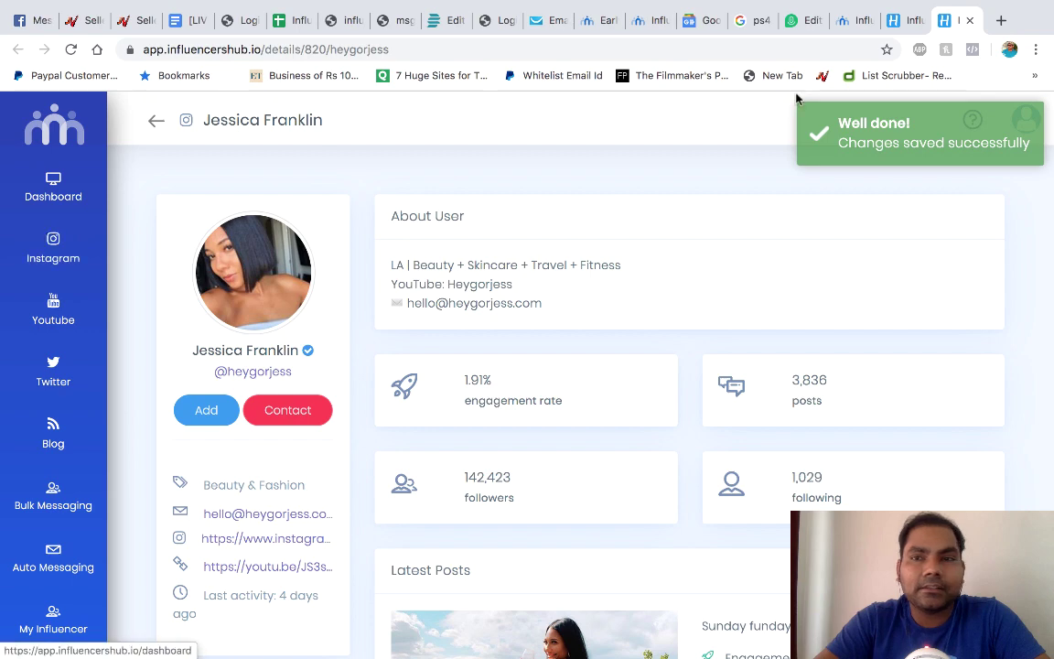
pyautogui.click(899, 21)
# - Add two listed Instagram fitness influencers to the existing Fitness group
pyautogui.scroll(-4, 659, 405)
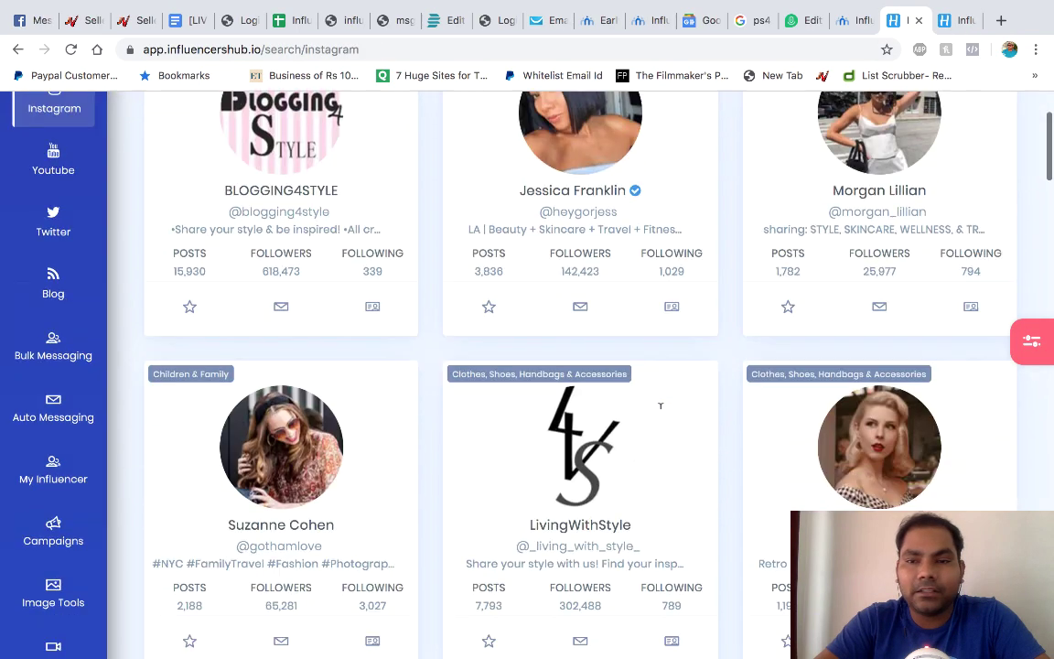
pyautogui.click(782, 501)
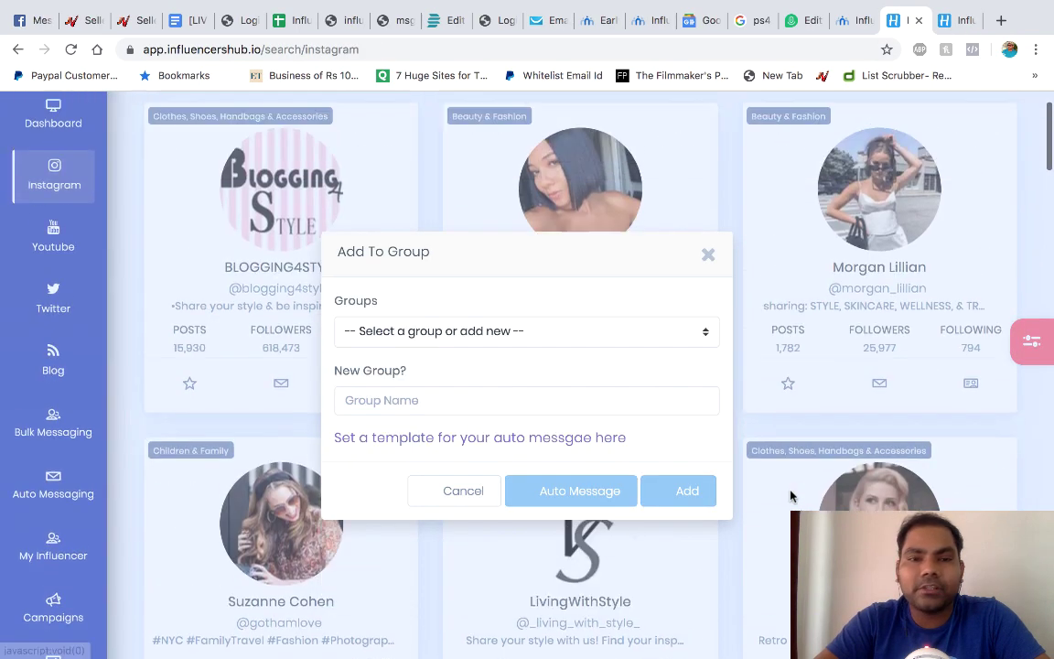
pyautogui.click(524, 342)
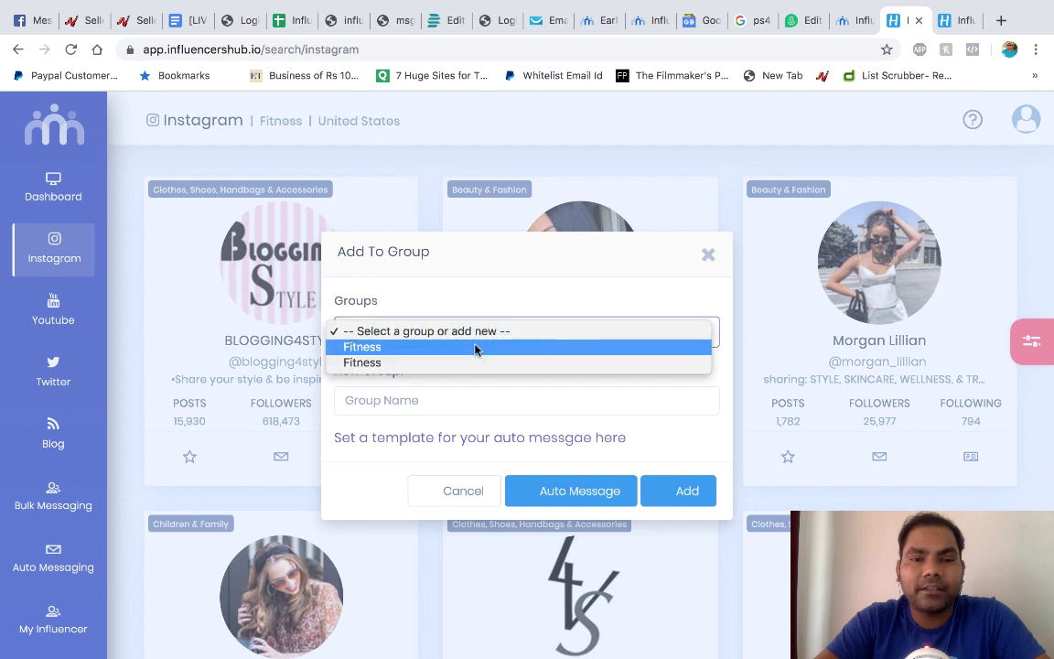
pyautogui.click(475, 348)
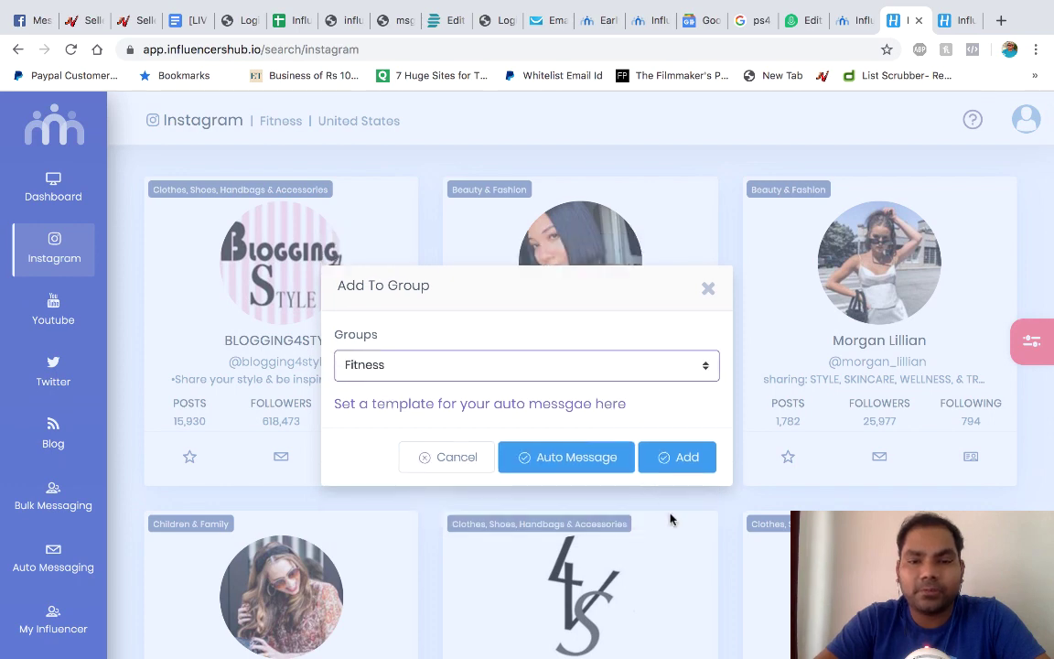
pyautogui.click(677, 458)
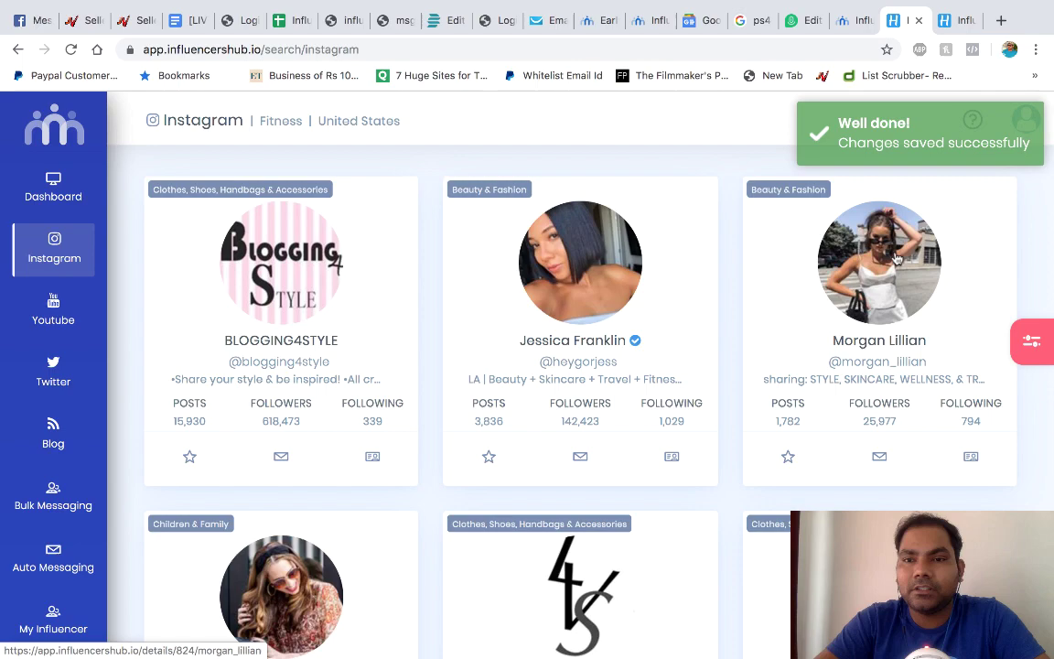
pyautogui.scroll(-4, 896, 260)
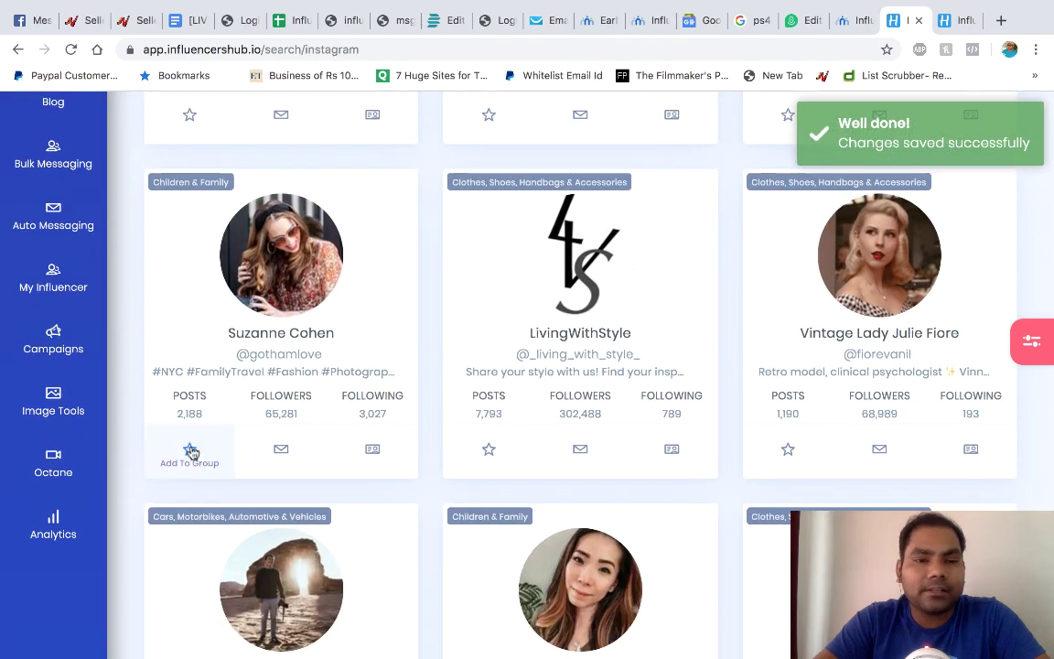
pyautogui.click(191, 452)
pyautogui.click(553, 364)
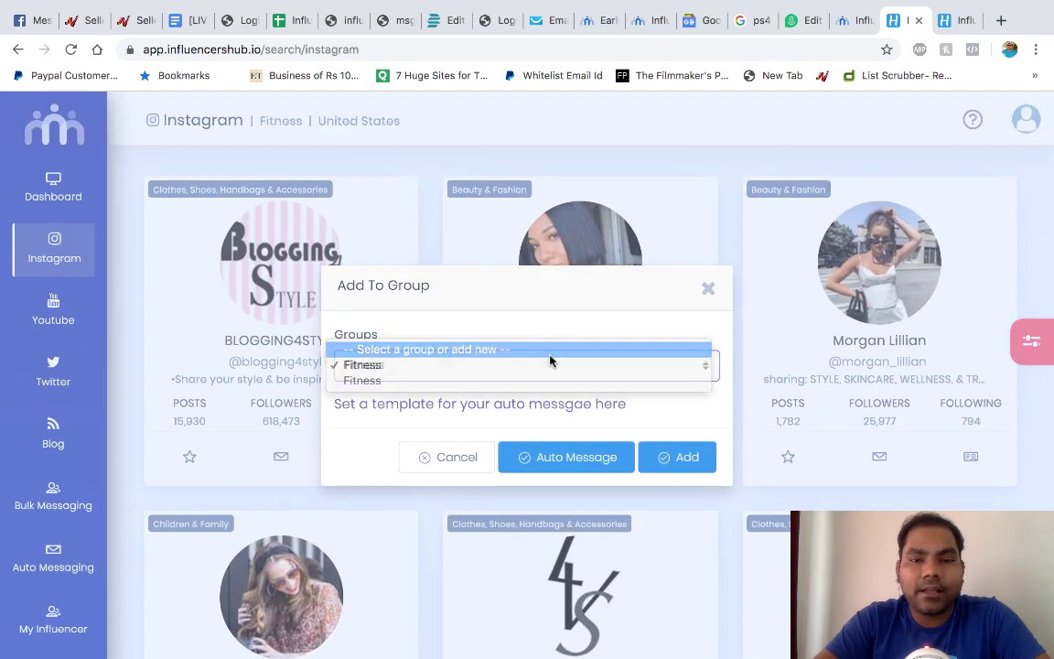
pyautogui.click(550, 353)
pyautogui.click(438, 331)
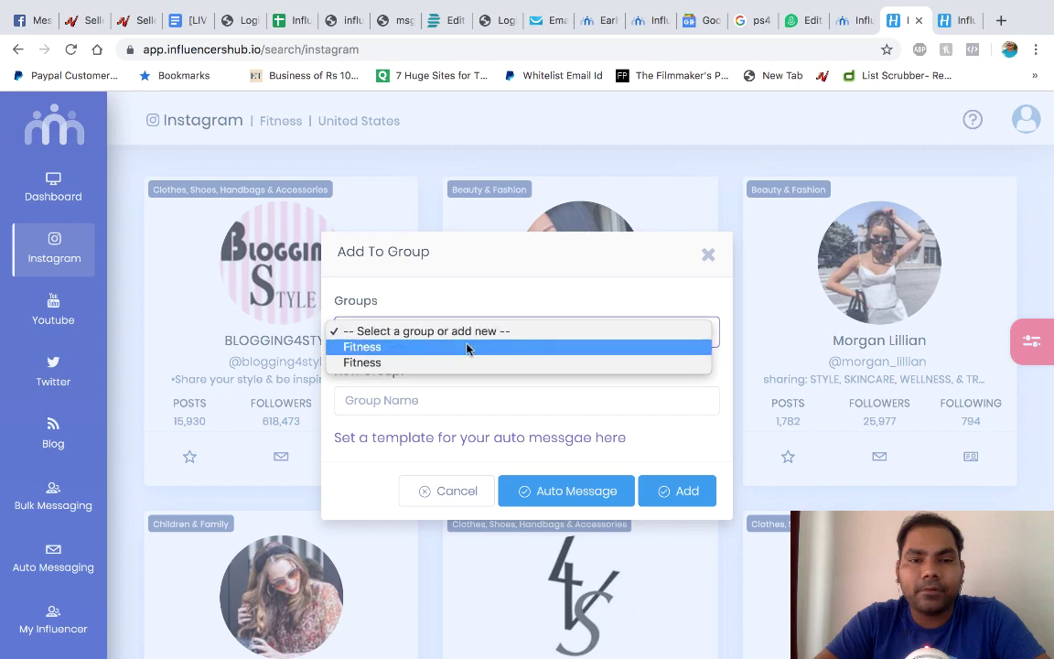
pyautogui.click(403, 346)
pyautogui.click(662, 457)
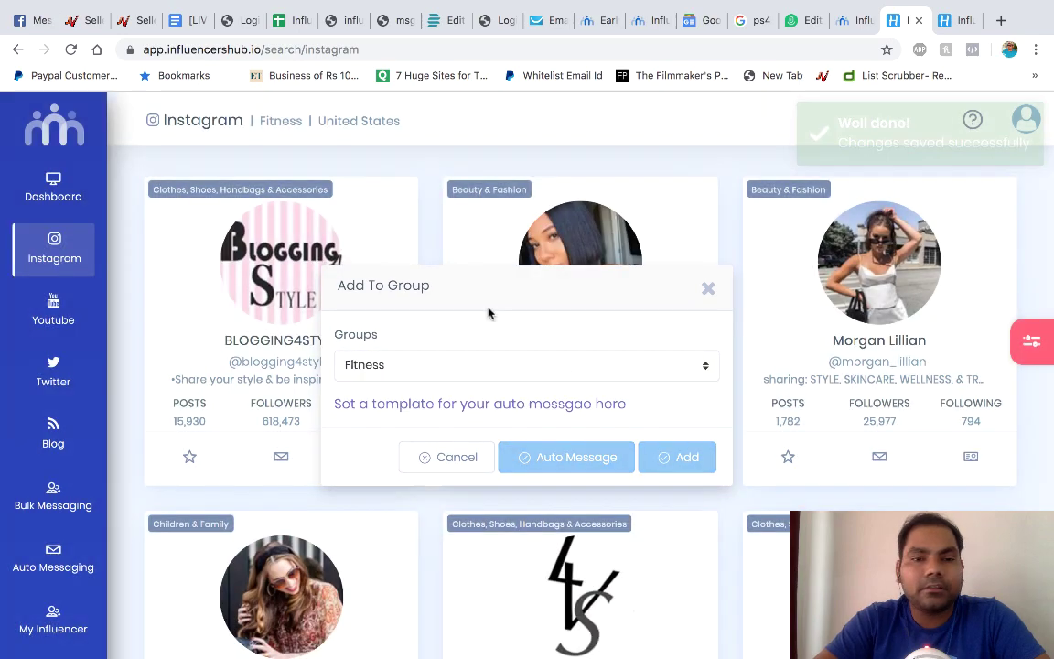
# - Save a third result to Fitness, then open YouTube search and the leftover profile tab
pyautogui.scroll(-8, 453, 451)
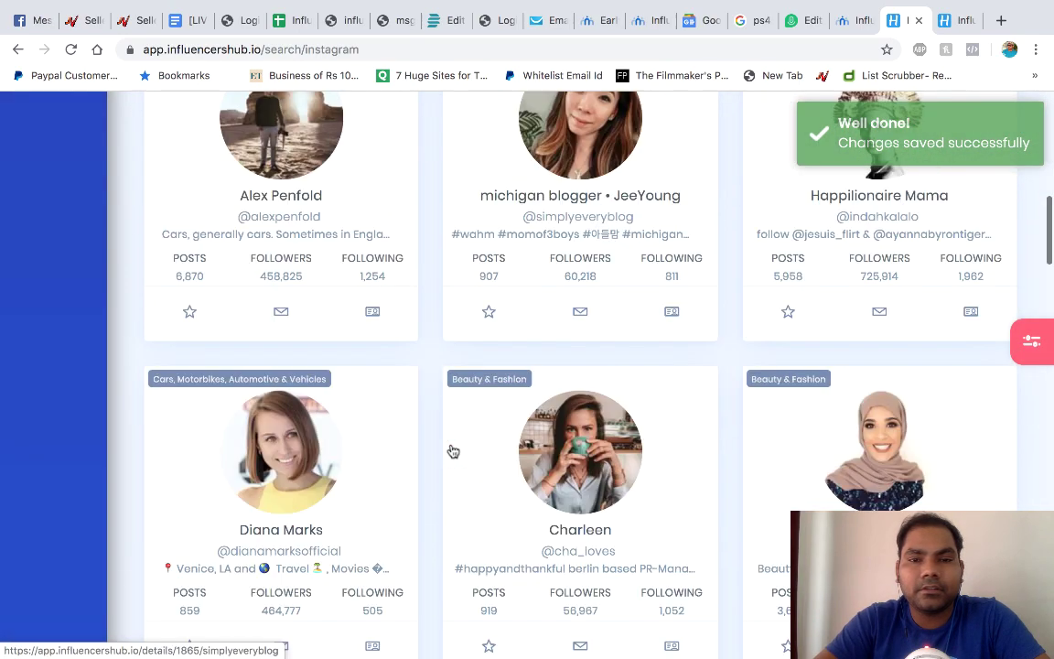
pyautogui.scroll(-3, 451, 450)
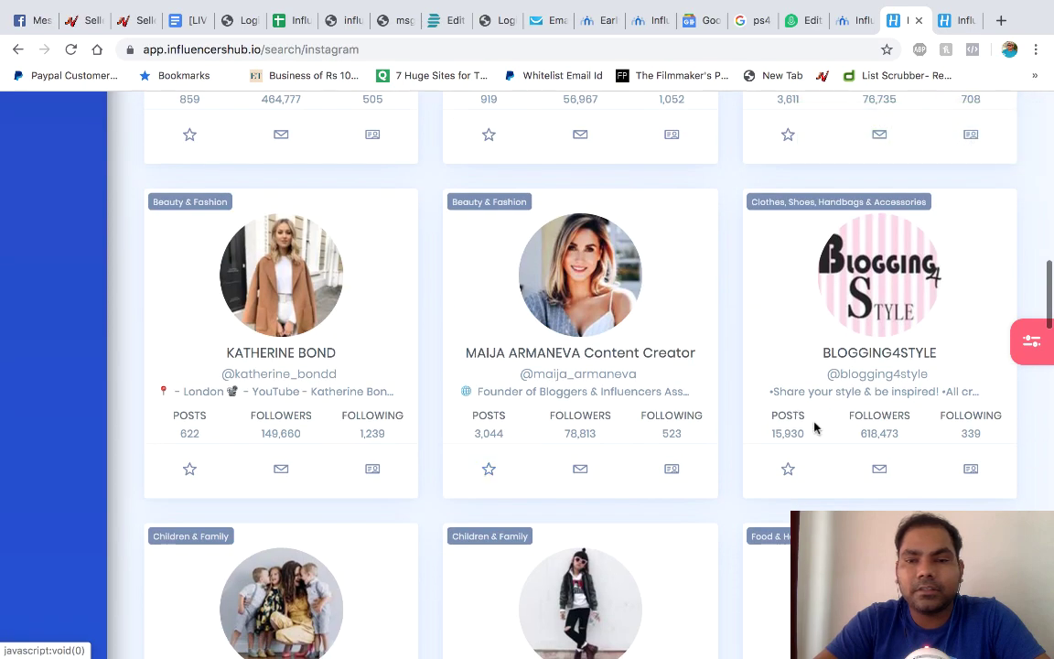
pyautogui.click(788, 469)
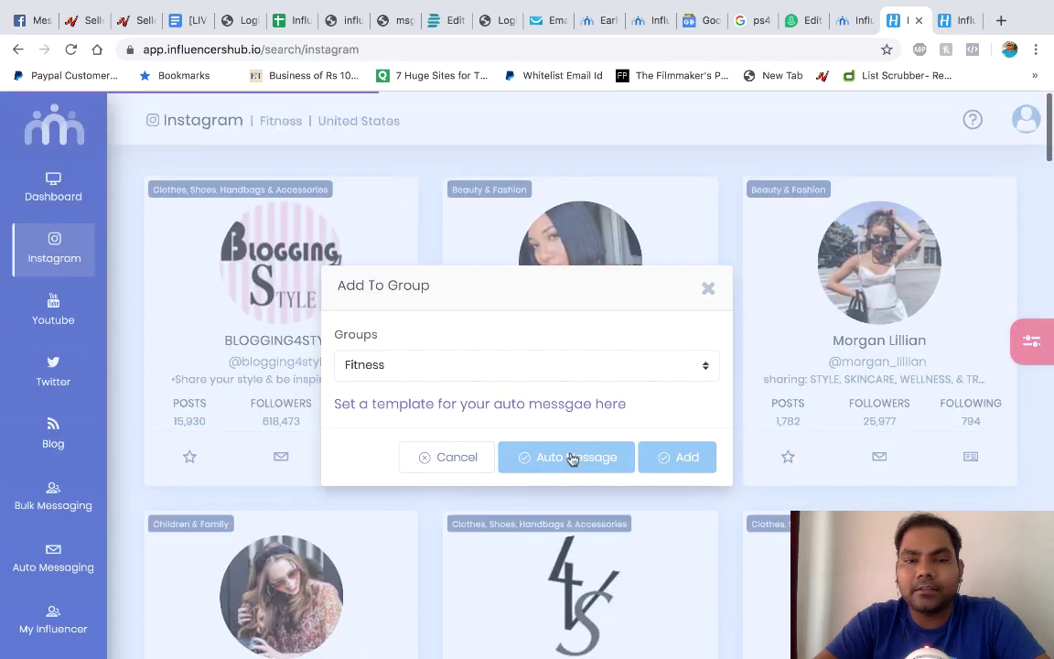
pyautogui.click(689, 458)
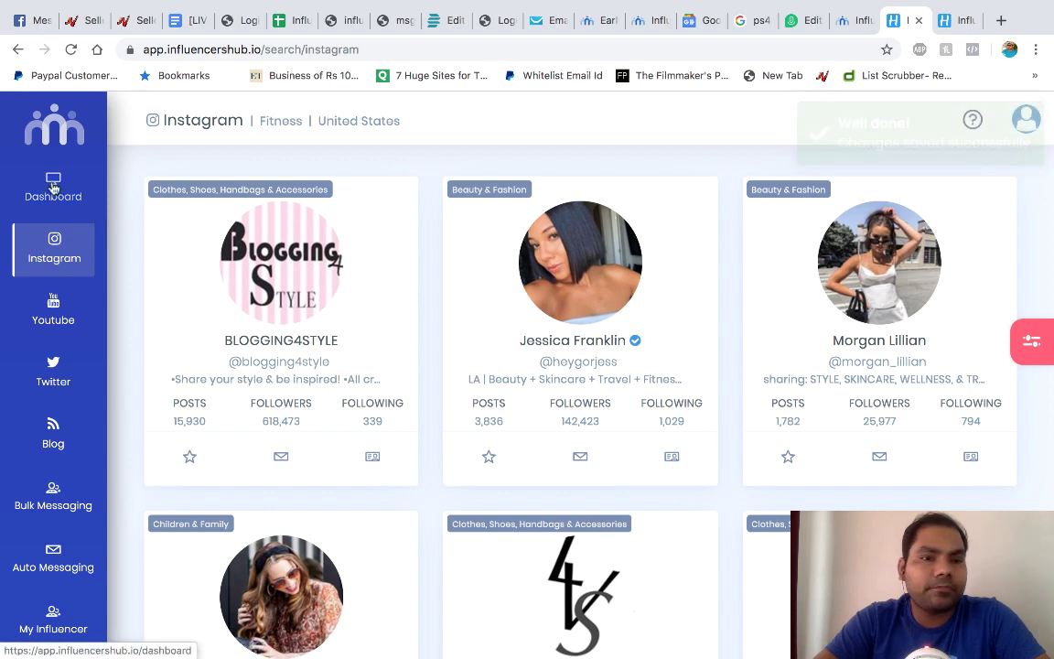
pyautogui.click(51, 312)
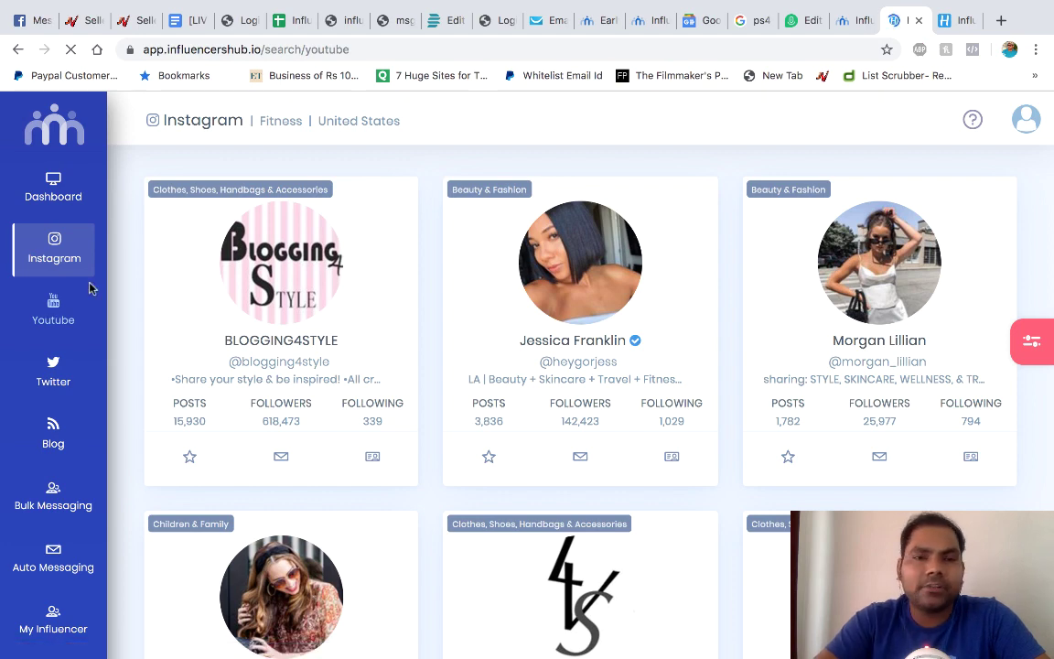
pyautogui.click(972, 24)
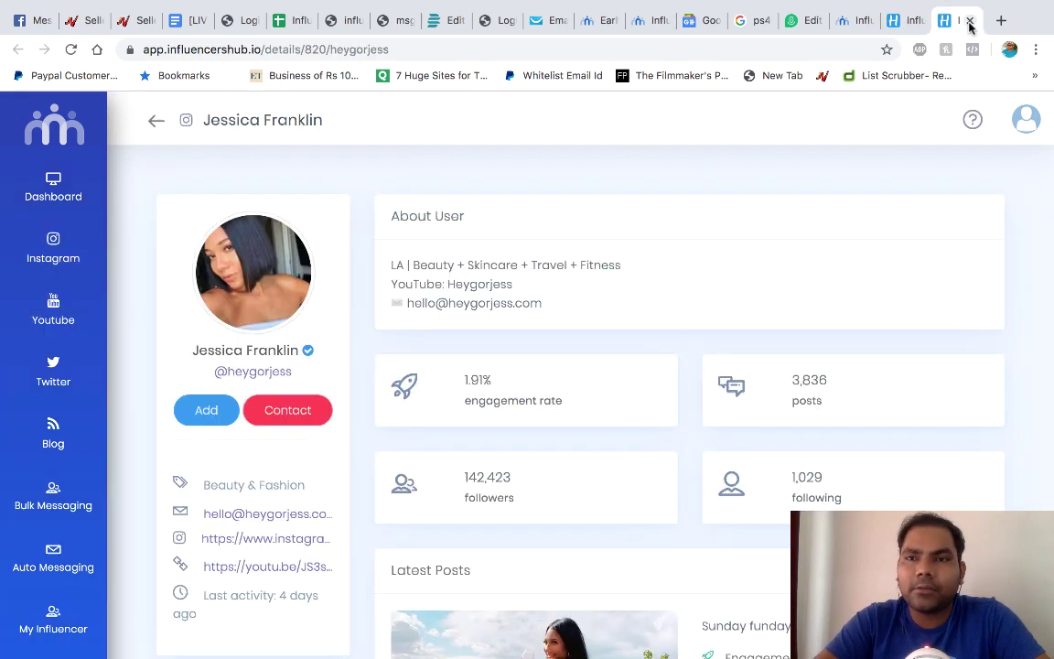
# - Filter the YouTube influencer search by keyword 'fitness' and country Australia
pyautogui.click(976, 20)
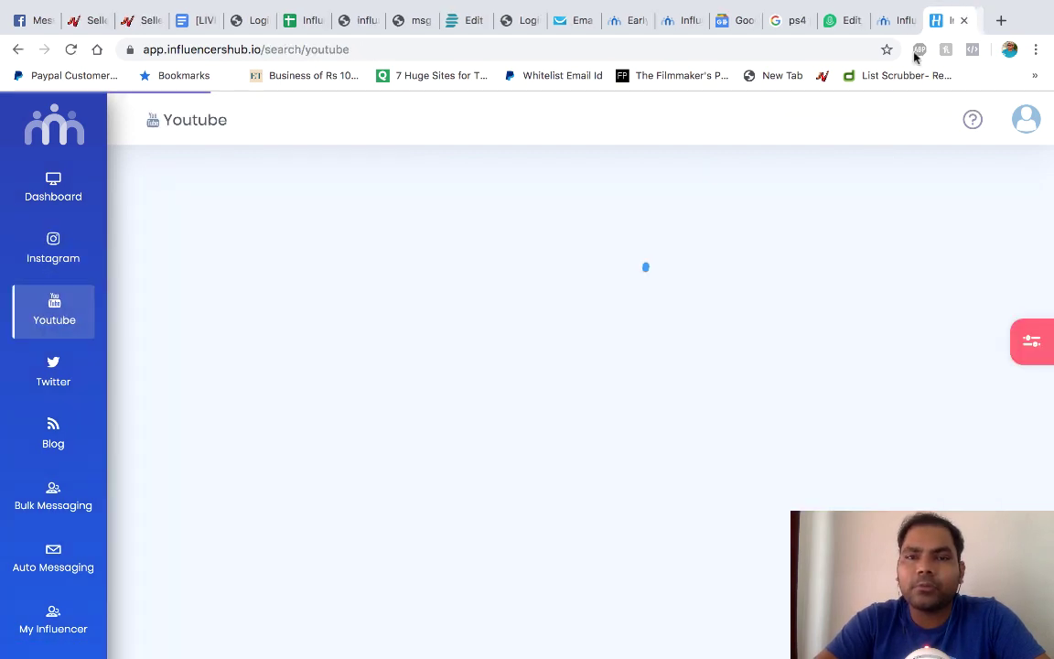
pyautogui.click(1033, 339)
pyautogui.click(867, 199)
pyautogui.write('fi')
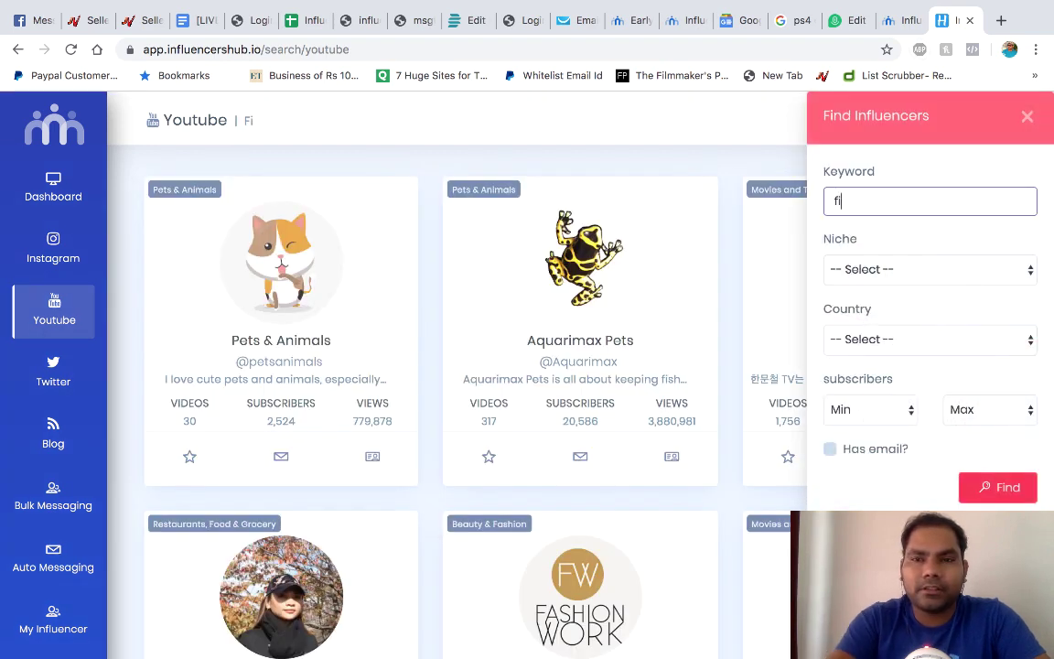
pyautogui.write('tness')
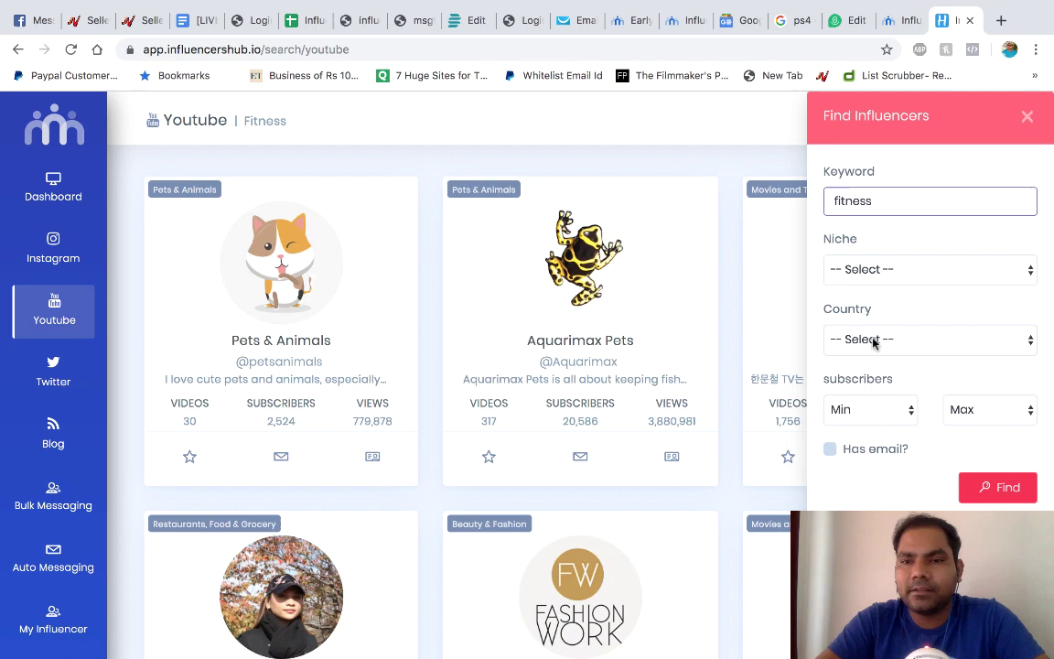
pyautogui.click(874, 340)
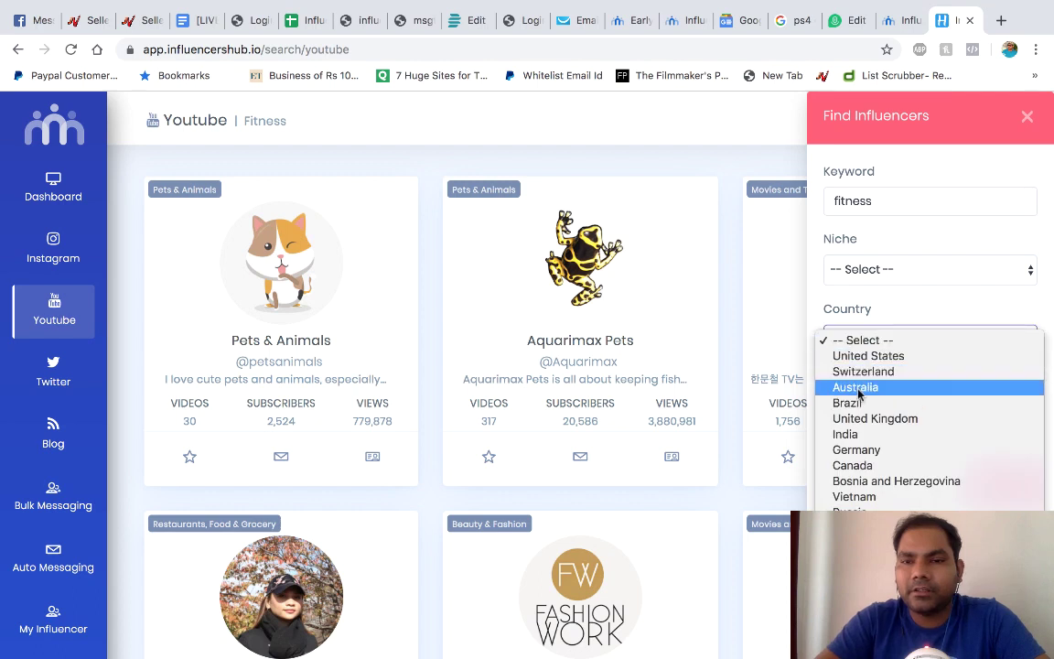
pyautogui.click(858, 388)
# - Limit subscribers to 1,000–100,000, require an email, and run the search
pyautogui.click(904, 410)
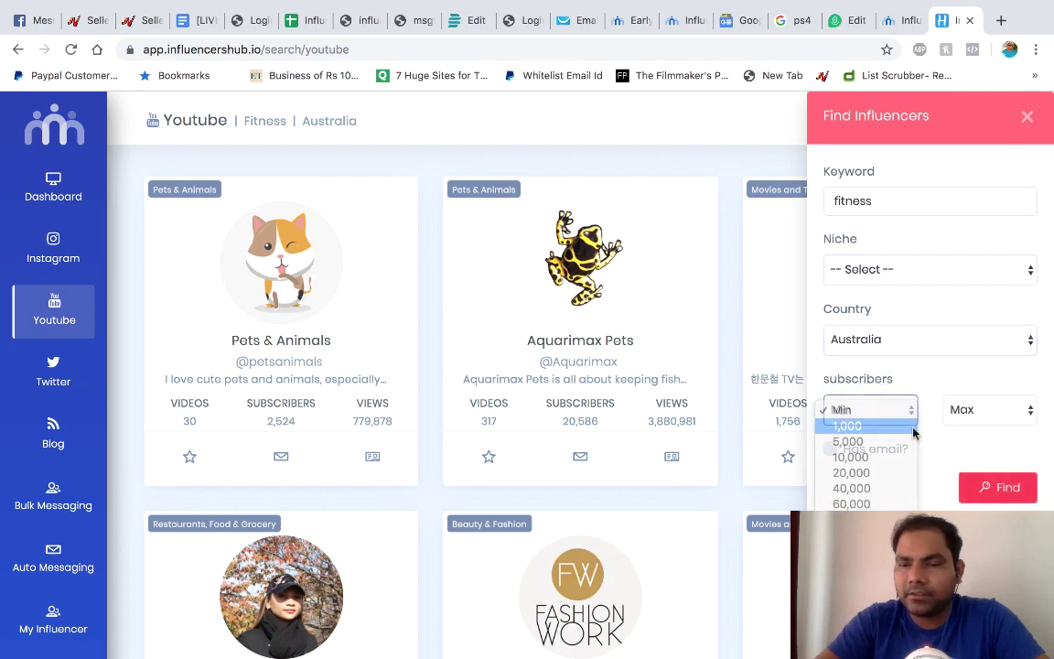
pyautogui.click(913, 430)
pyautogui.click(989, 409)
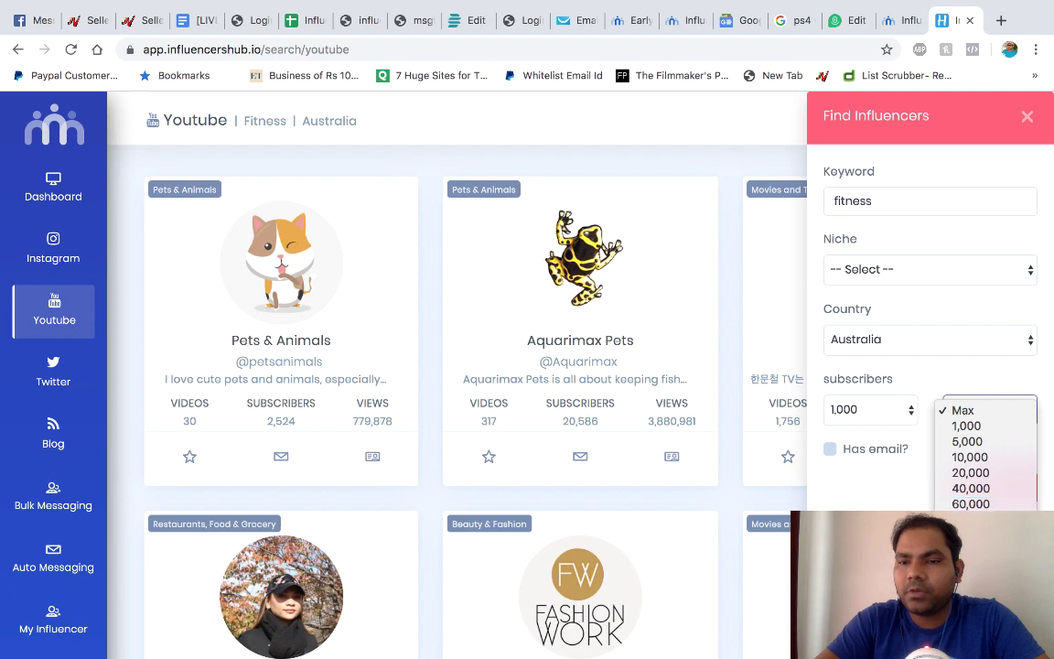
pyautogui.click(970, 534)
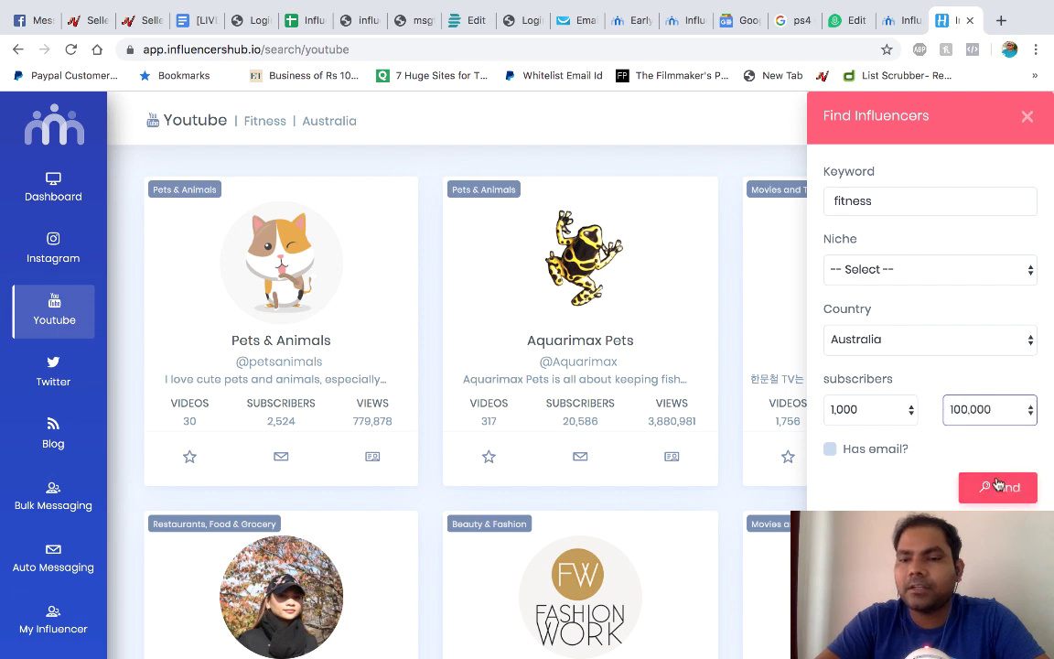
pyautogui.click(865, 454)
pyautogui.click(984, 490)
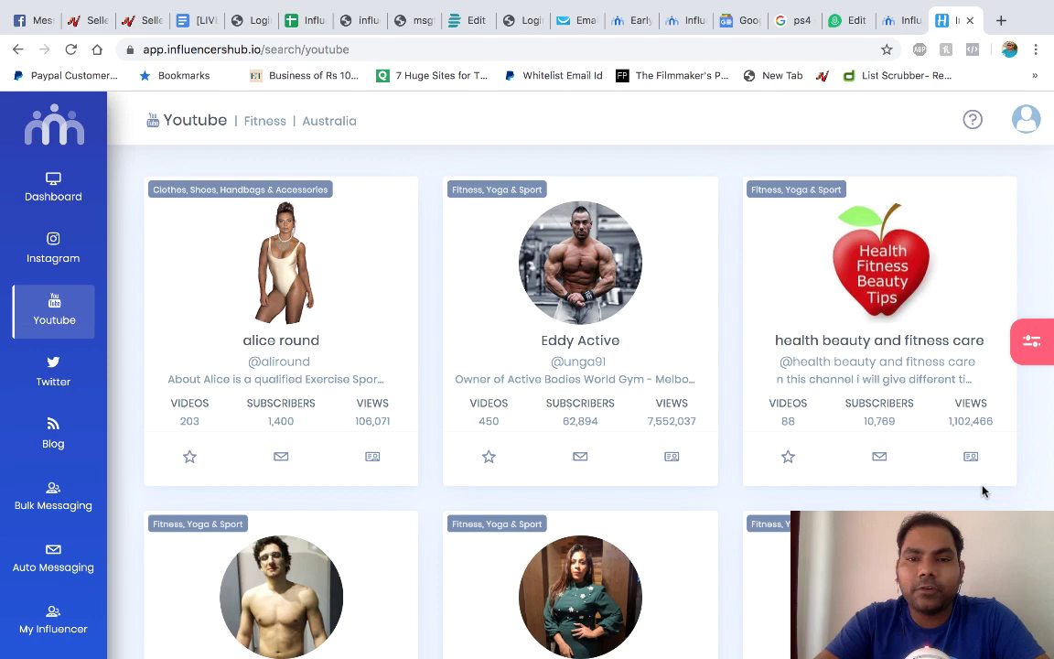
# - Add the second result's channel to the Fitness group
pyautogui.click(490, 460)
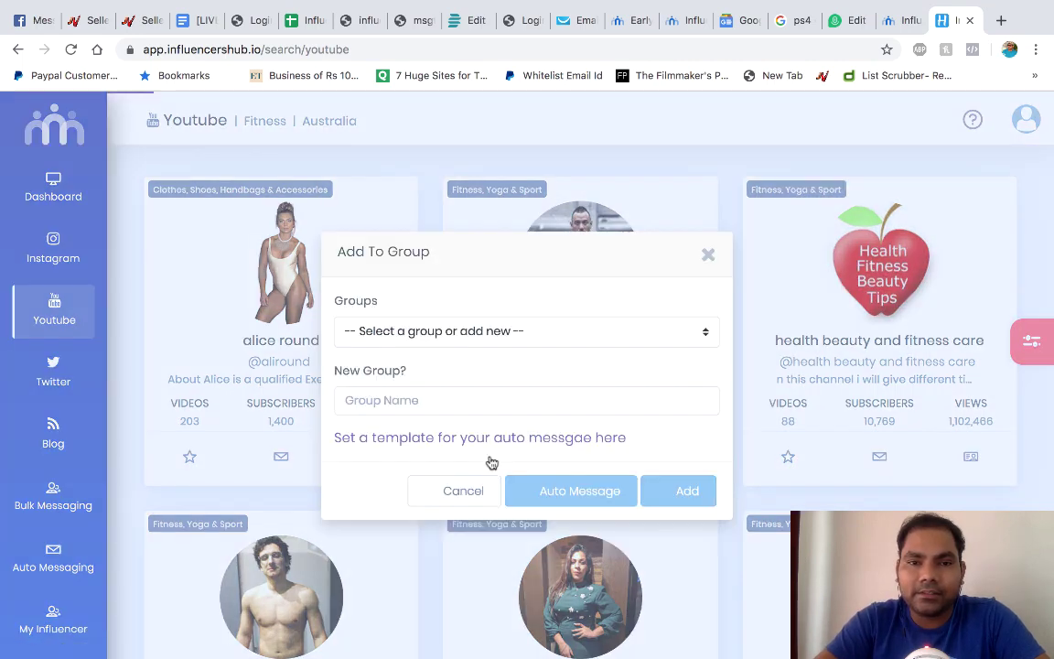
pyautogui.click(575, 332)
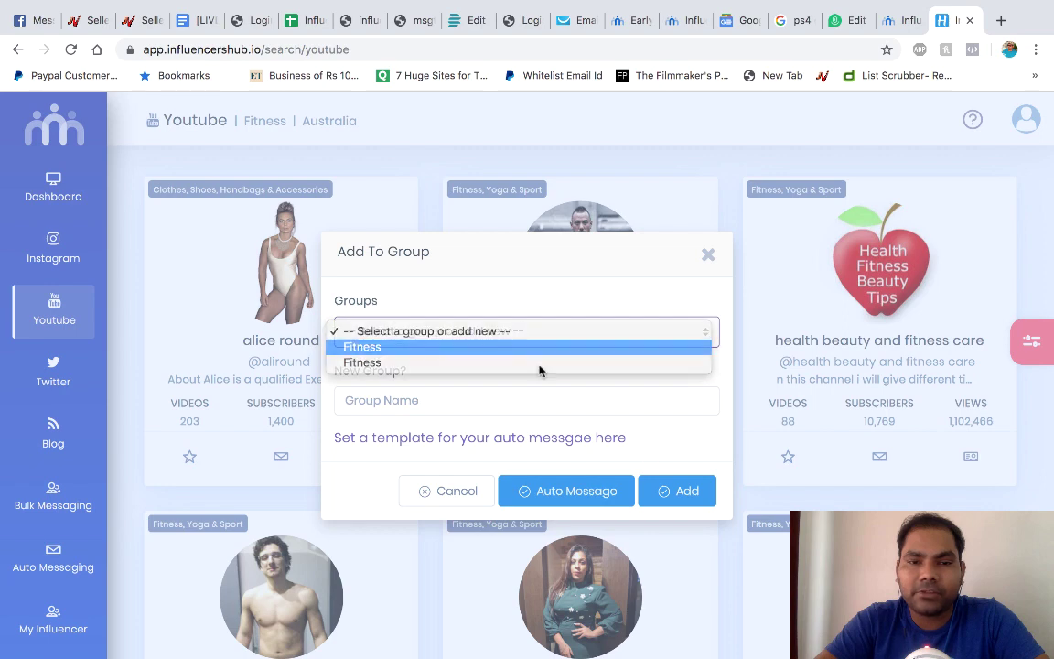
pyautogui.click(540, 348)
pyautogui.click(673, 458)
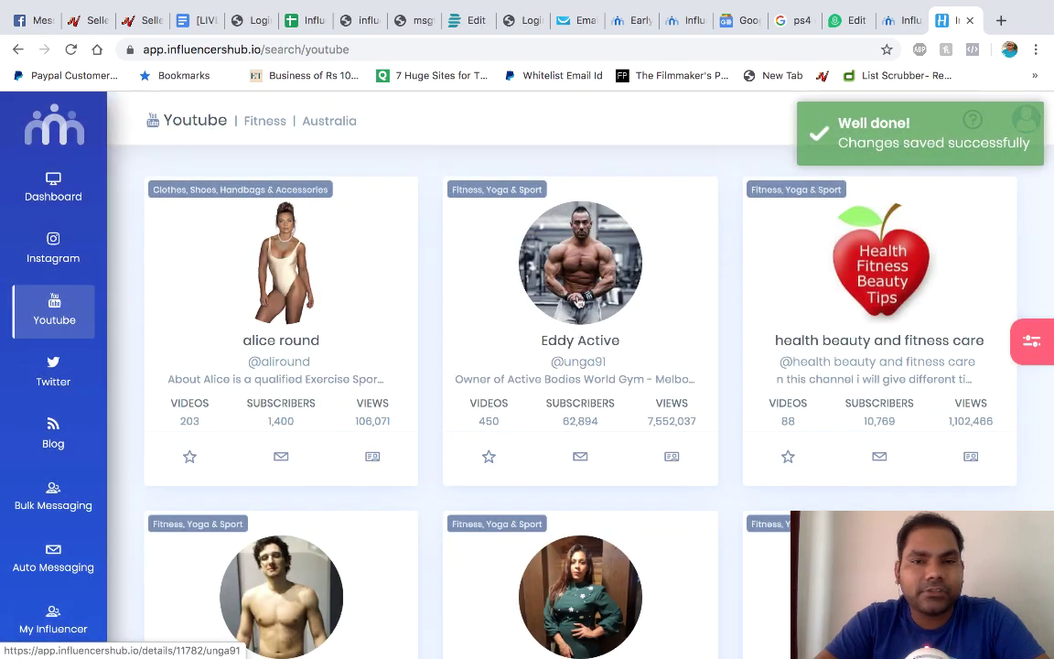
# - Review that channel's full profile, then return to the YouTube results
pyautogui.click(577, 291)
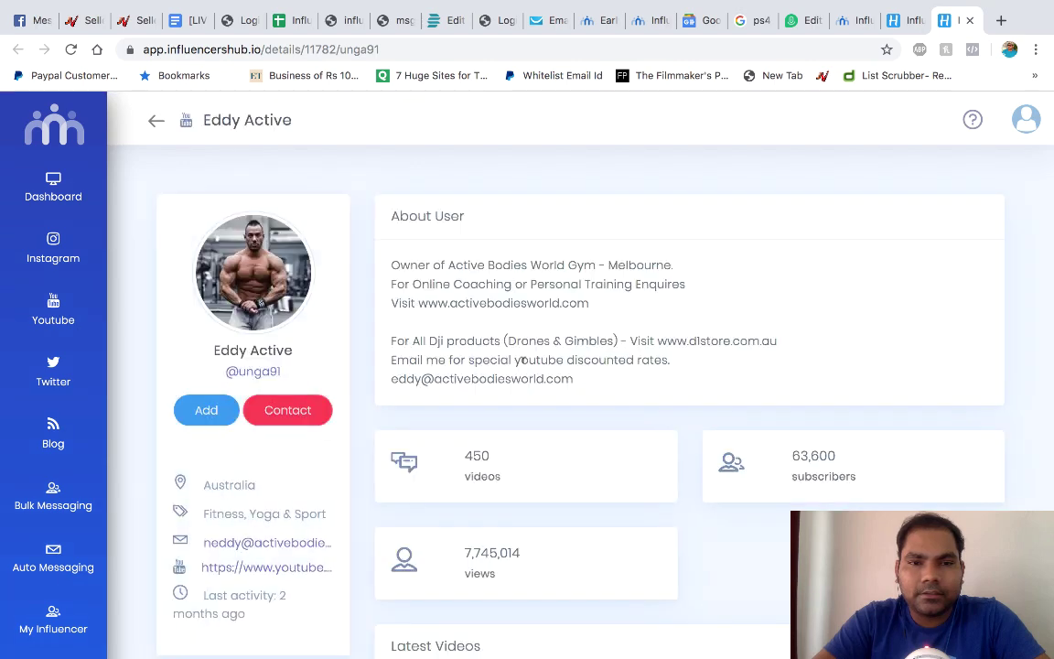
pyautogui.scroll(-1, 513, 458)
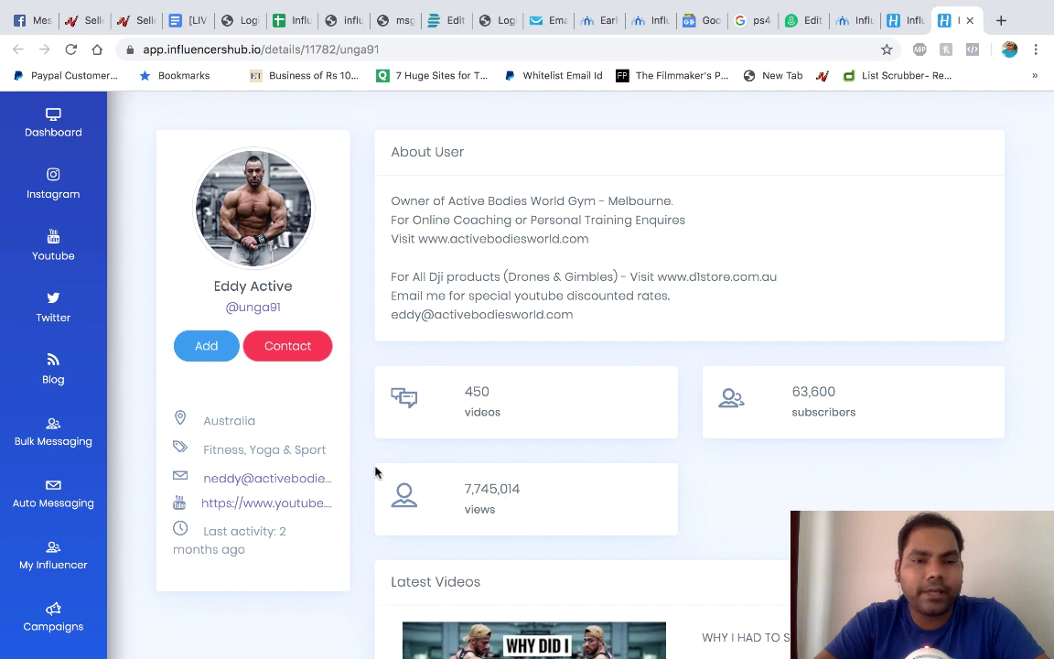
pyautogui.scroll(-2, 560, 391)
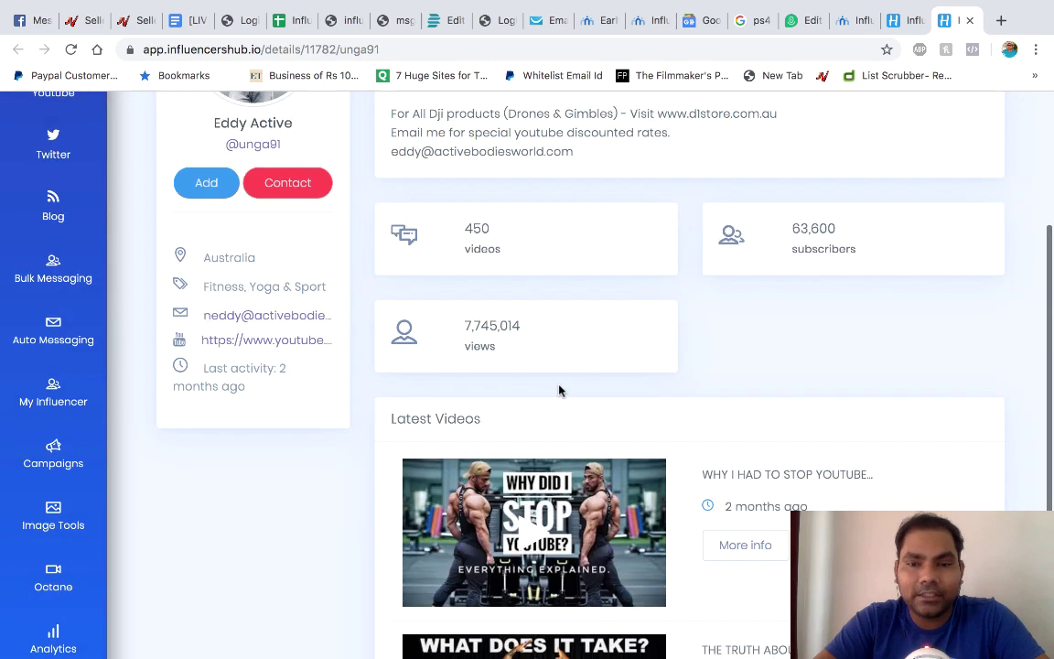
pyautogui.scroll(3, 560, 391)
pyautogui.click(970, 20)
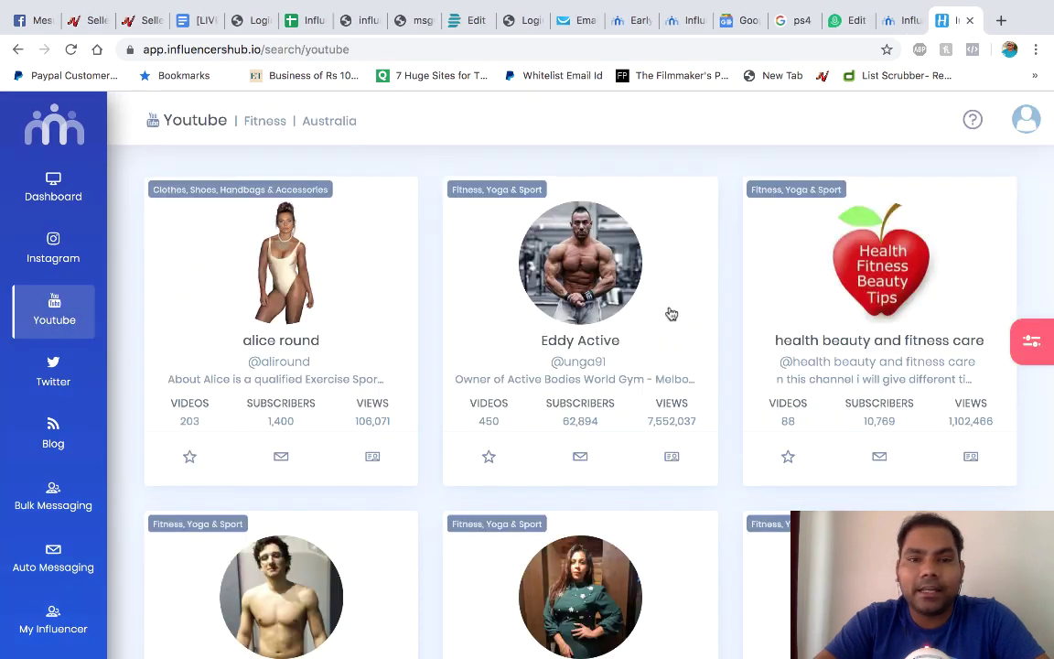
# - Add the Luxury & Motivation fitness channel to the Fitness group and close the dialog
pyautogui.scroll(-6, 715, 449)
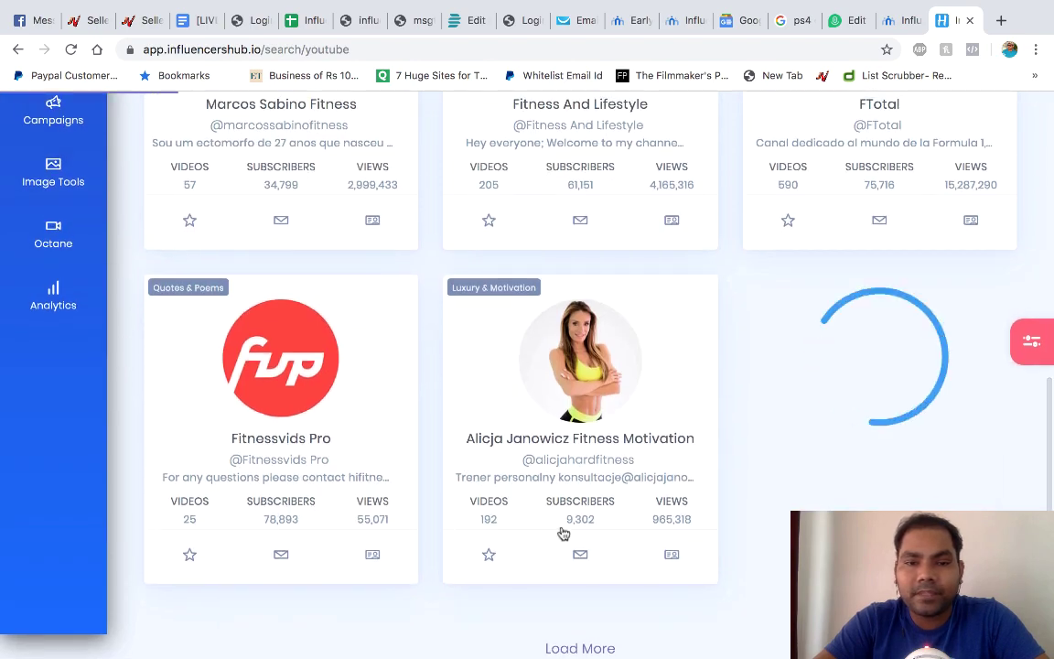
pyautogui.click(489, 554)
pyautogui.click(569, 365)
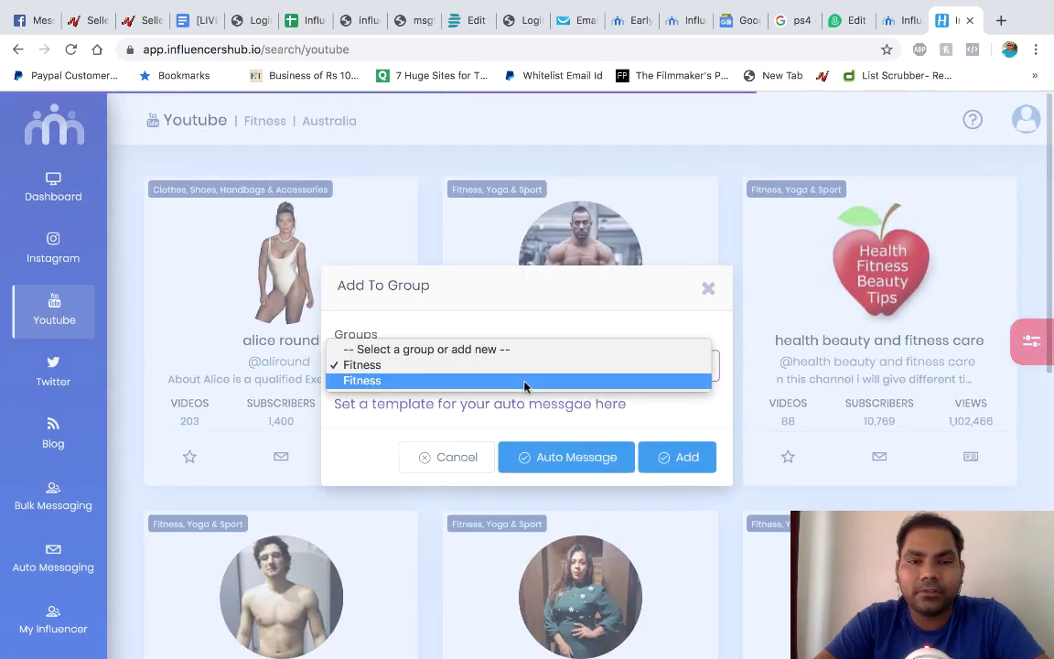
pyautogui.click(524, 368)
pyautogui.click(686, 463)
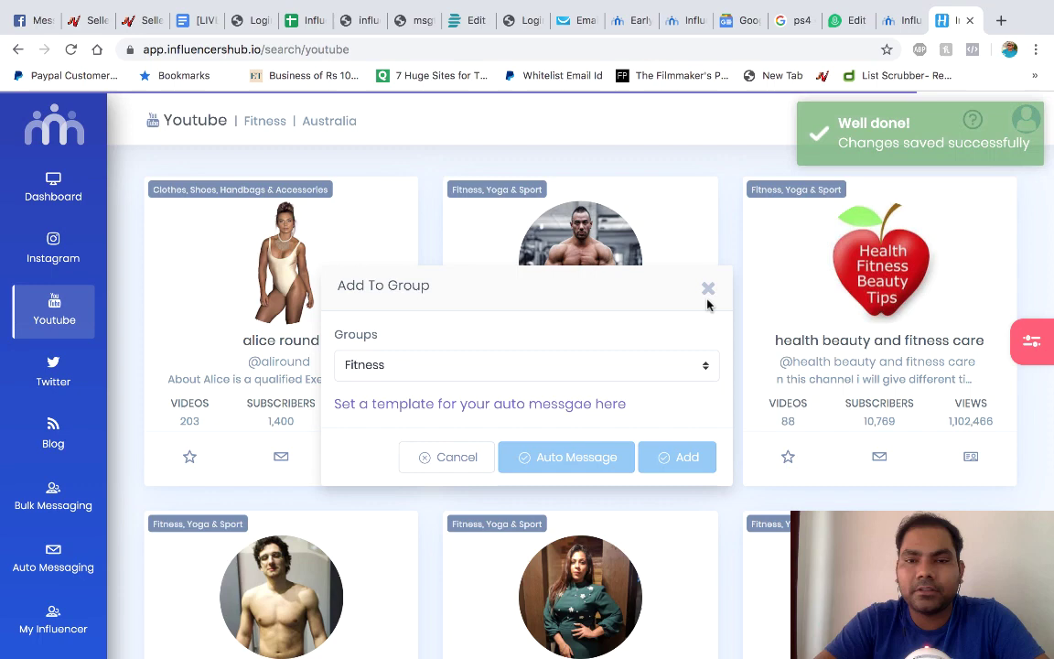
pyautogui.click(707, 289)
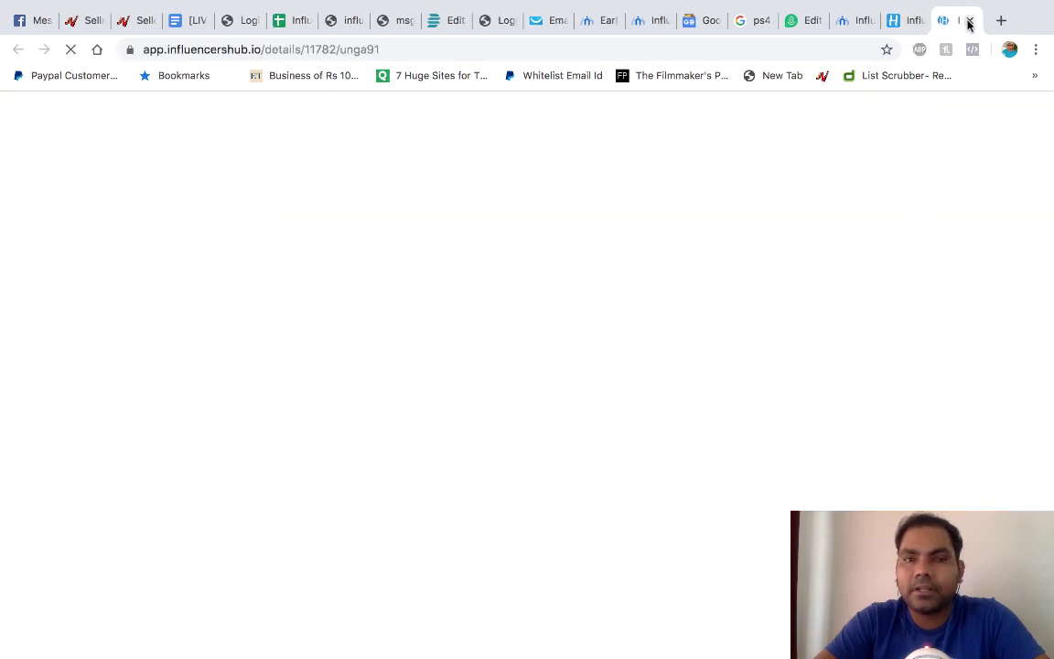
# - Show only the Fitness group's influencers on the My Influencer page
pyautogui.click(969, 23)
pyautogui.scroll(-4, 48, 443)
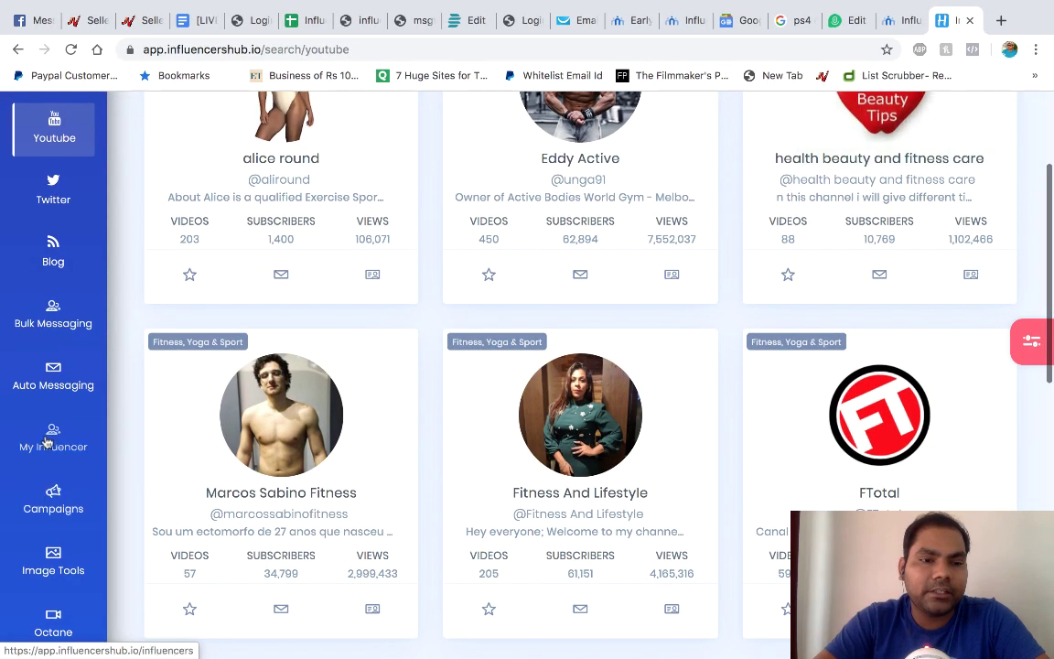
pyautogui.click(47, 443)
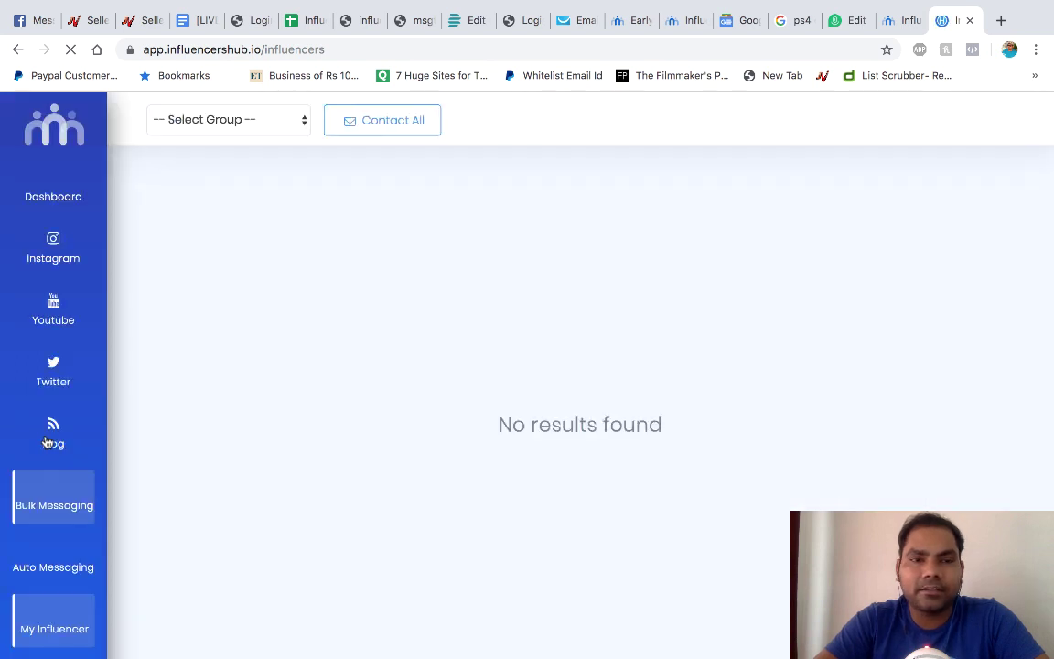
pyautogui.click(289, 120)
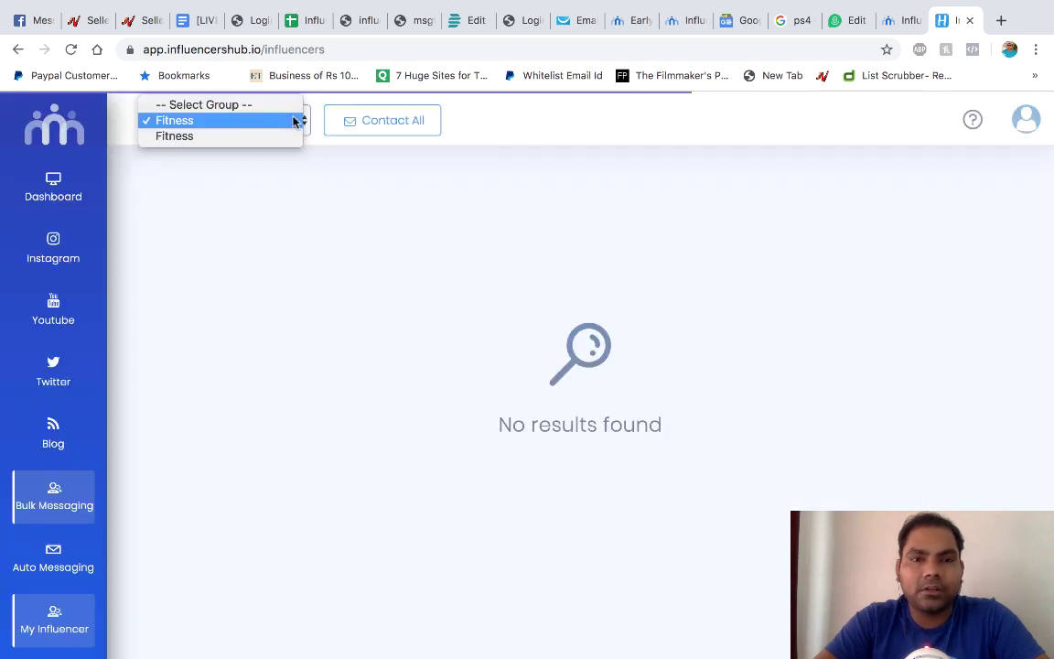
pyautogui.click(259, 130)
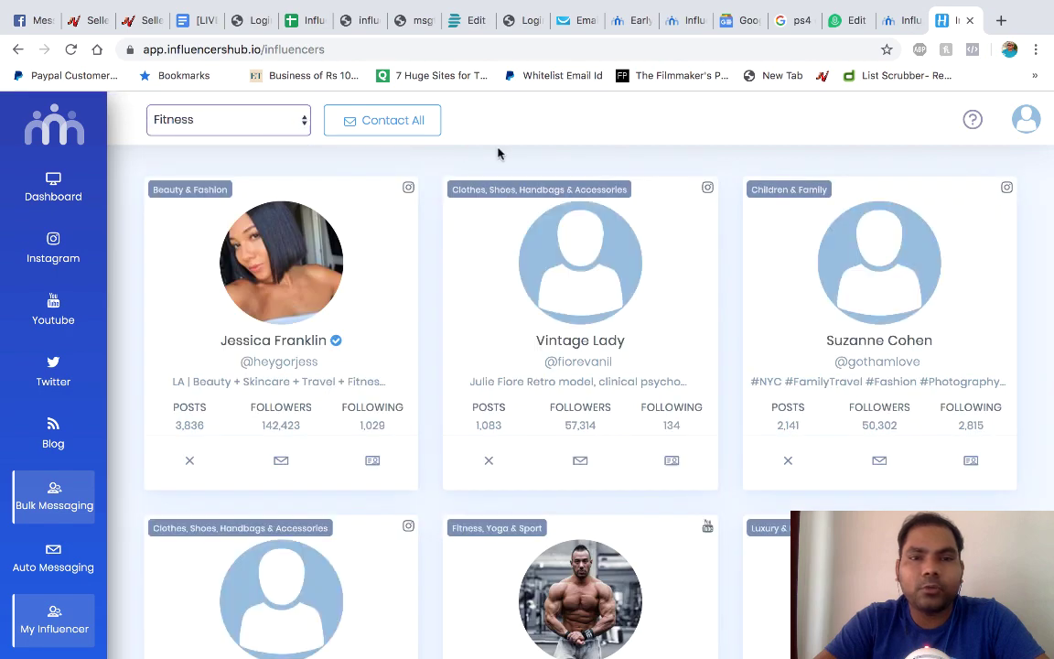
# - Start a Contact All message to the whole Fitness group
pyautogui.scroll(-3, 767, 276)
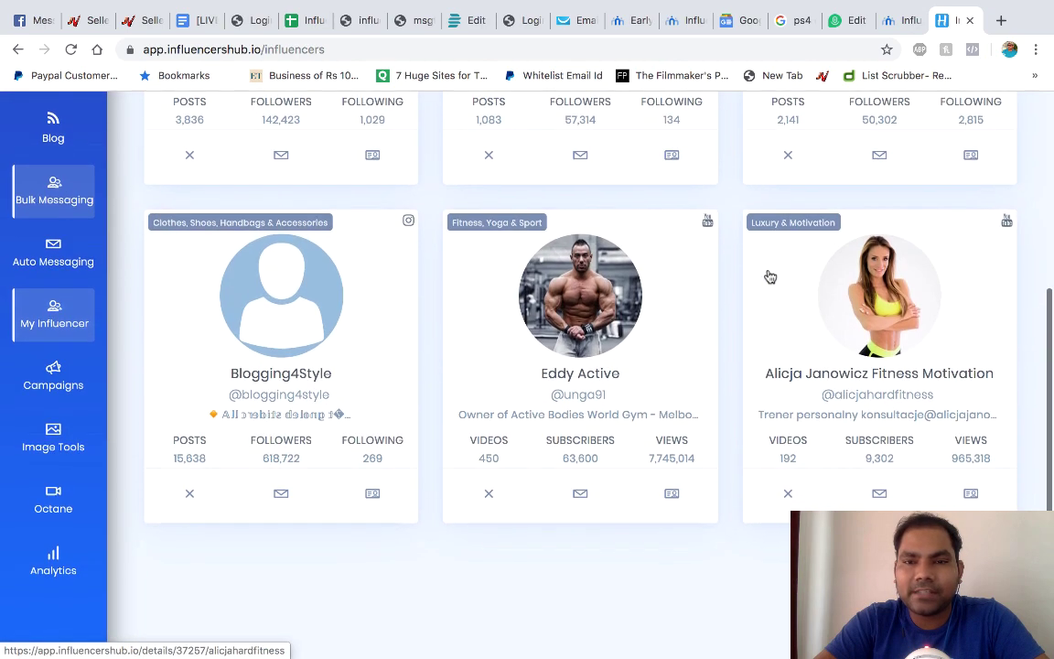
pyautogui.scroll(1, 769, 276)
pyautogui.scroll(1, 769, 276)
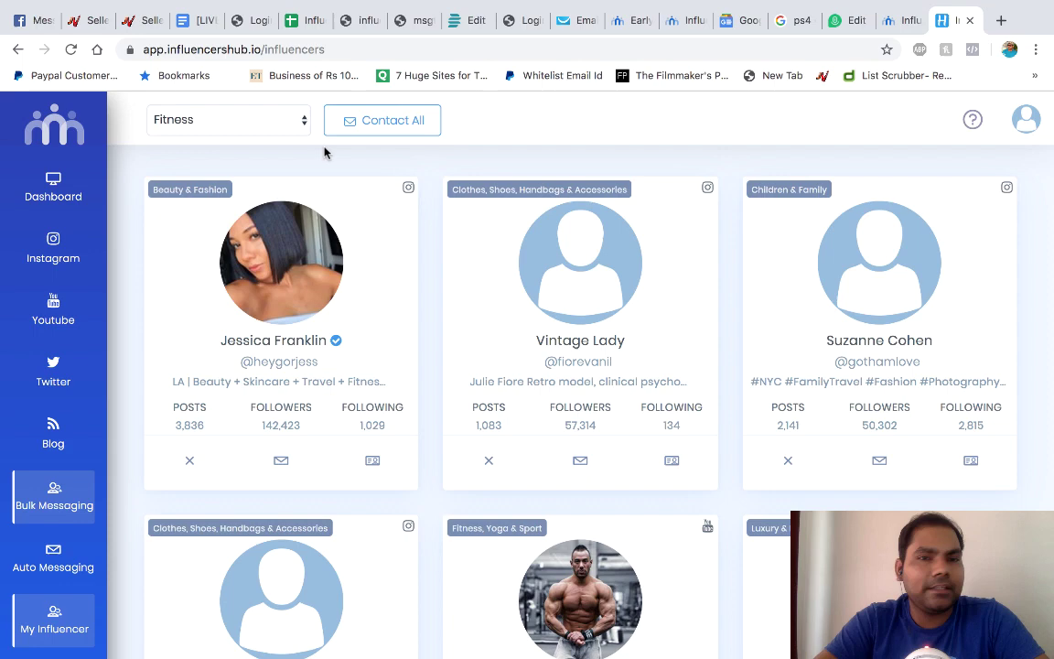
pyautogui.click(393, 122)
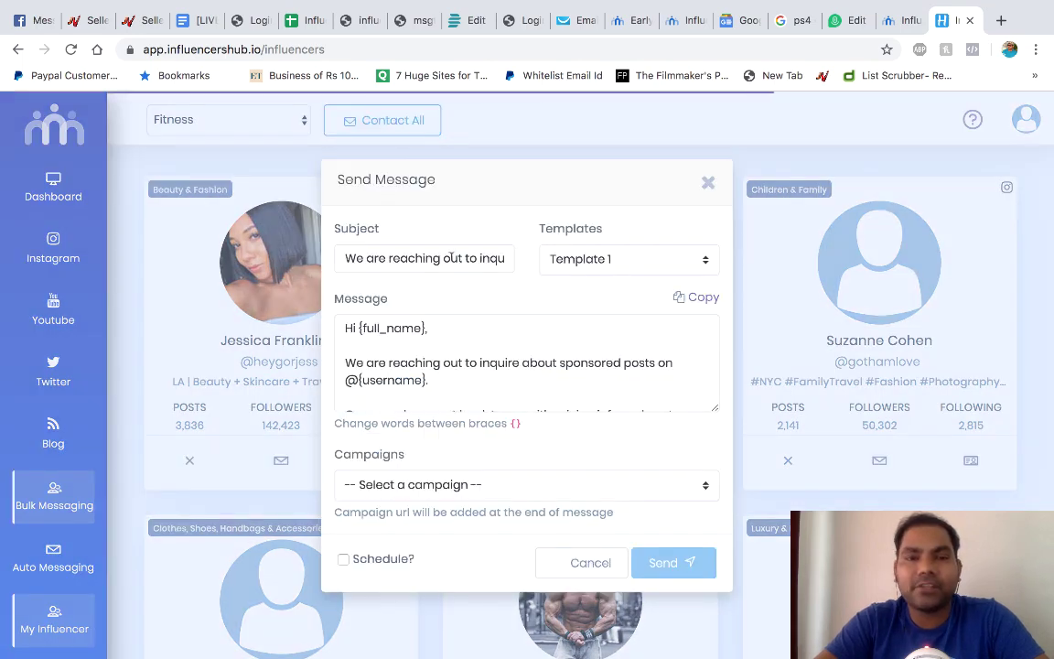
# - Discard the group message and start a message to the first influencer with Template 1
pyautogui.click(709, 182)
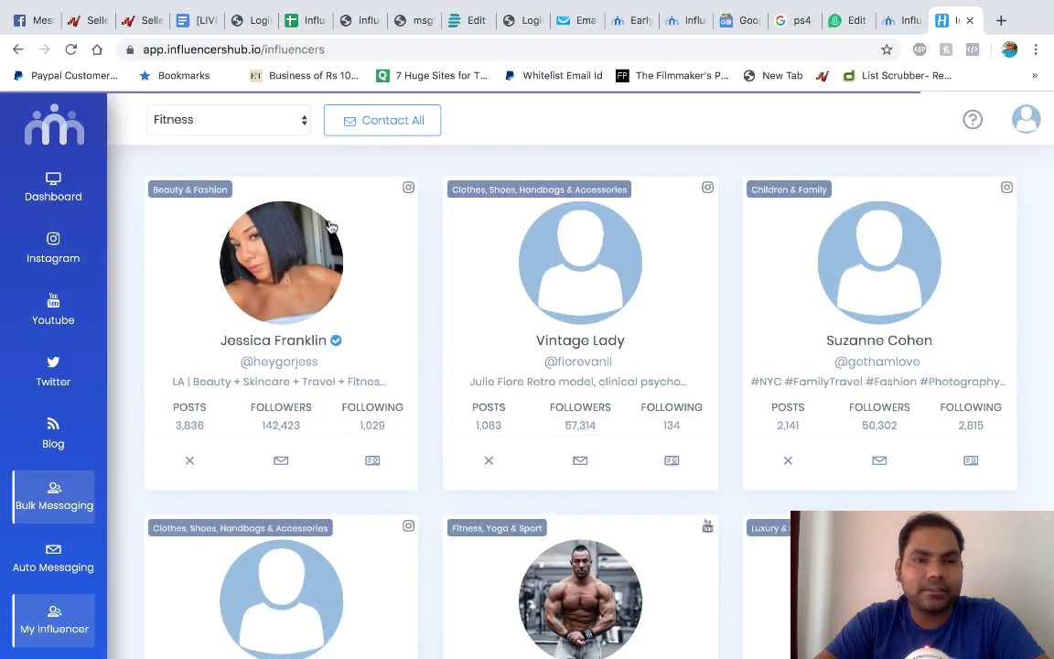
pyautogui.click(280, 462)
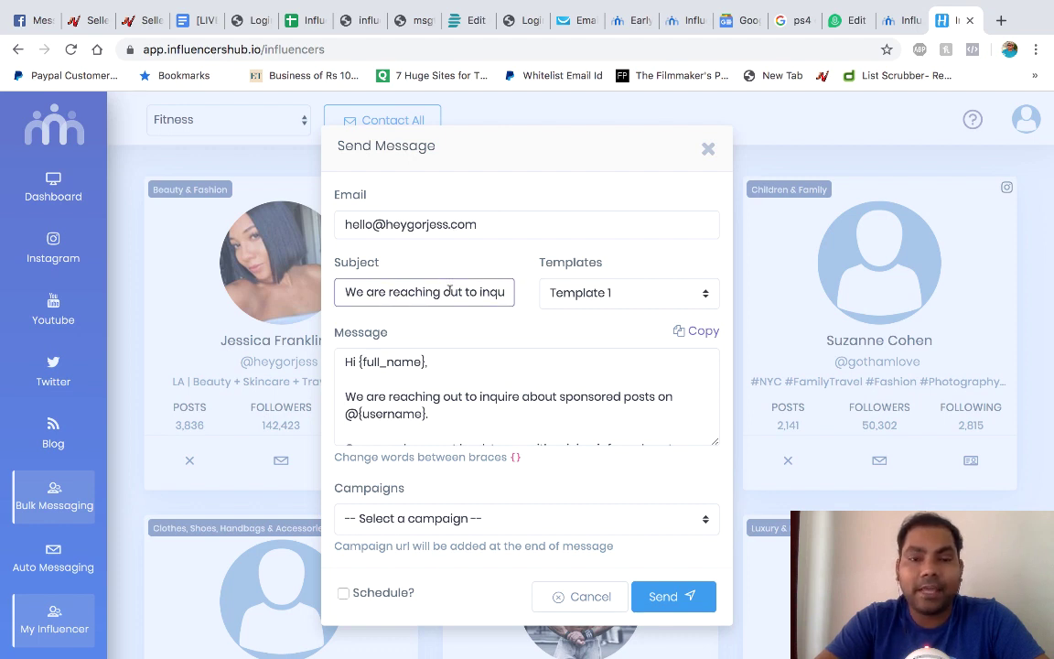
pyautogui.click(664, 303)
pyautogui.click(662, 304)
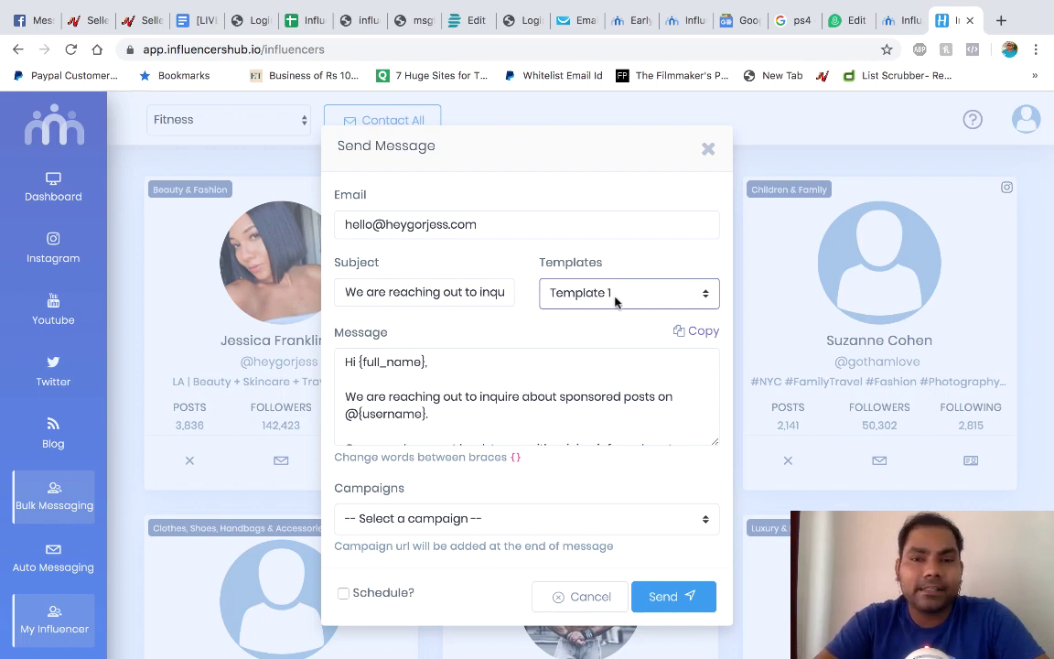
# - Switch the message template to Template 4, then to Template 2
pyautogui.click(617, 300)
pyautogui.click(595, 342)
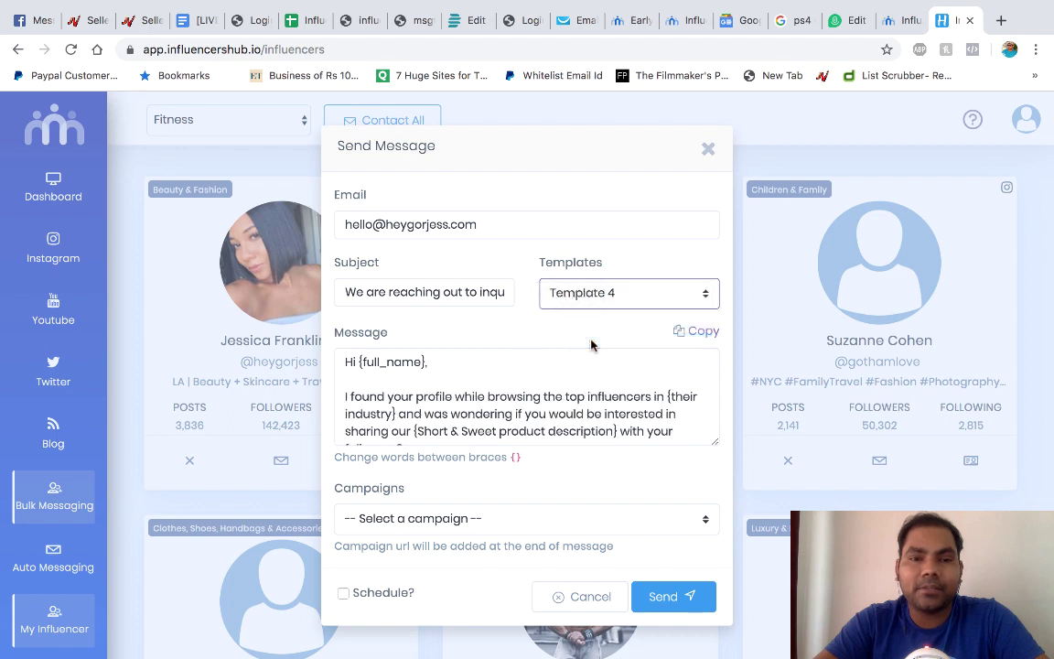
pyautogui.click(608, 292)
pyautogui.click(615, 263)
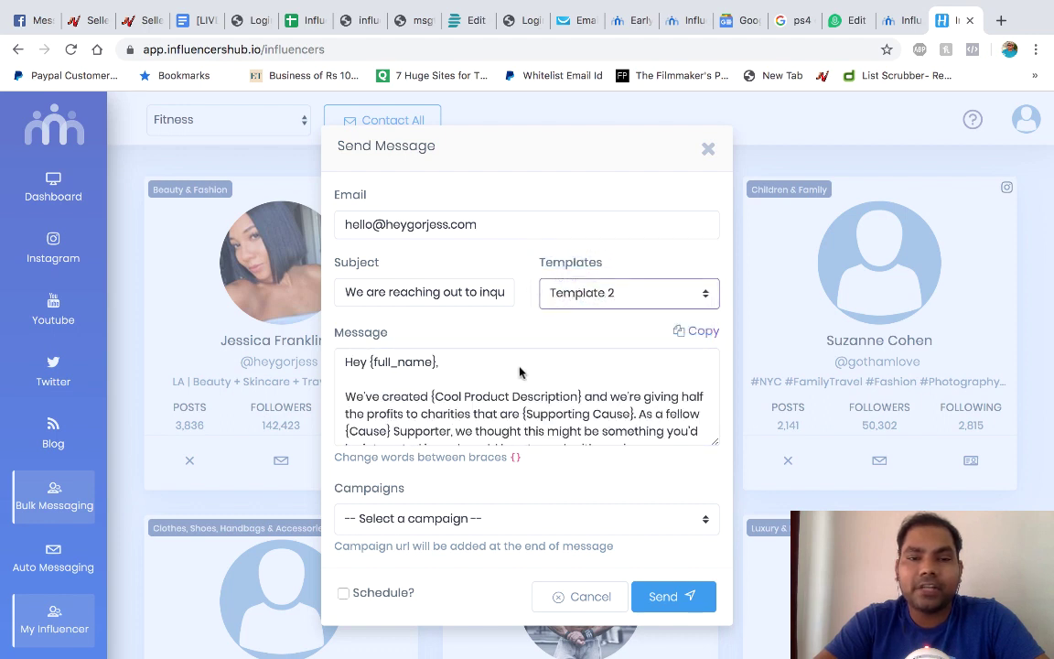
pyautogui.click(477, 378)
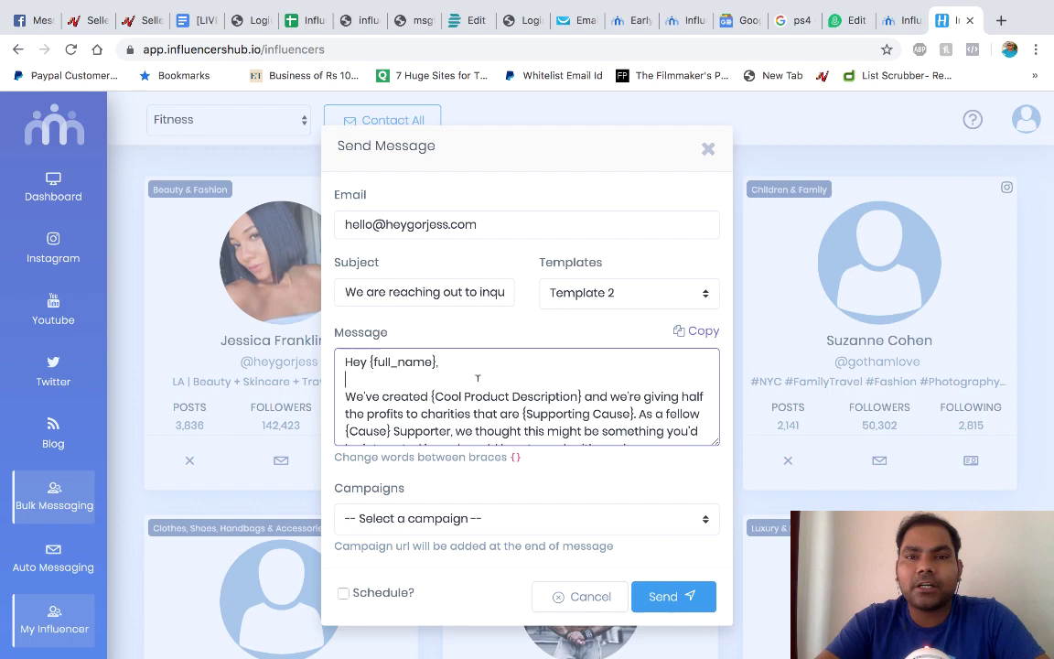
# - Check the empty Campaigns list, then close the message unsent
pyautogui.scroll(-5, 514, 391)
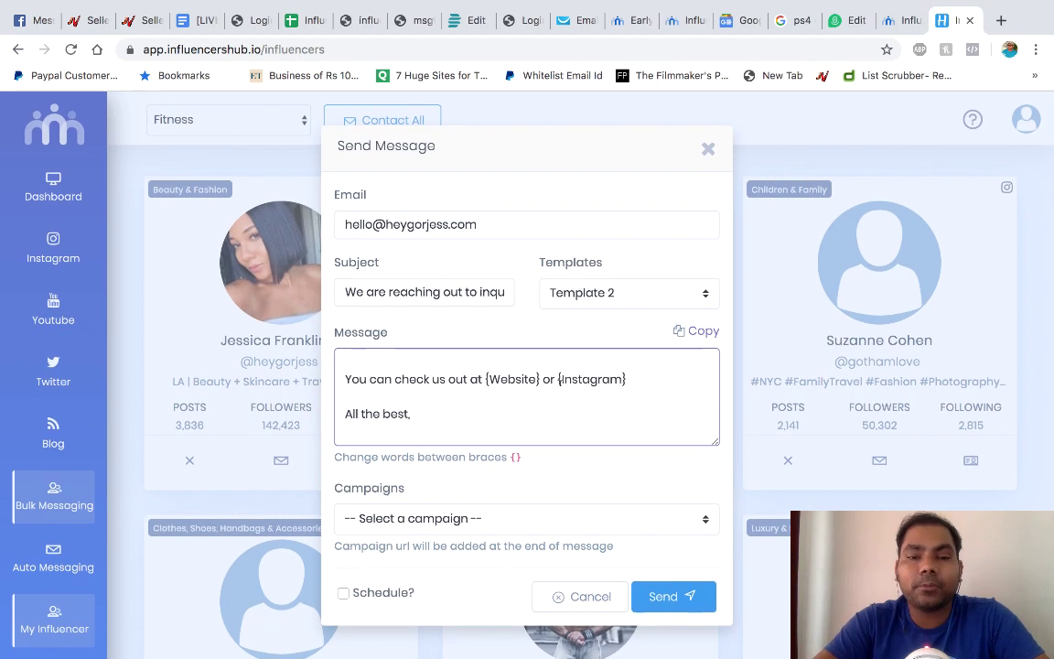
pyautogui.scroll(5, 560, 400)
pyautogui.click(513, 519)
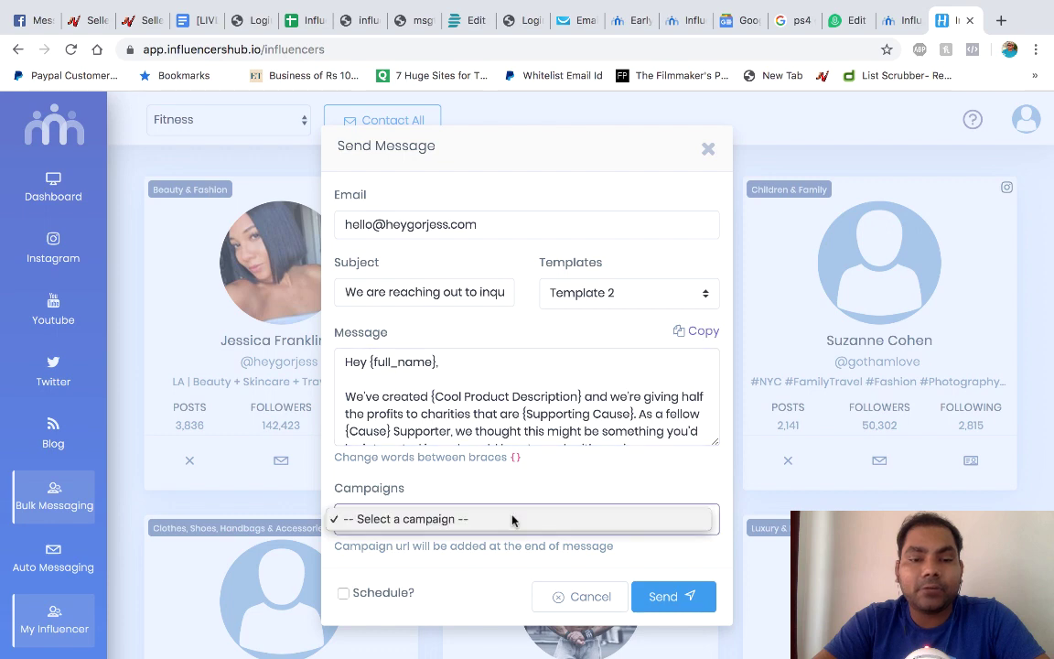
pyautogui.click(511, 518)
pyautogui.click(709, 150)
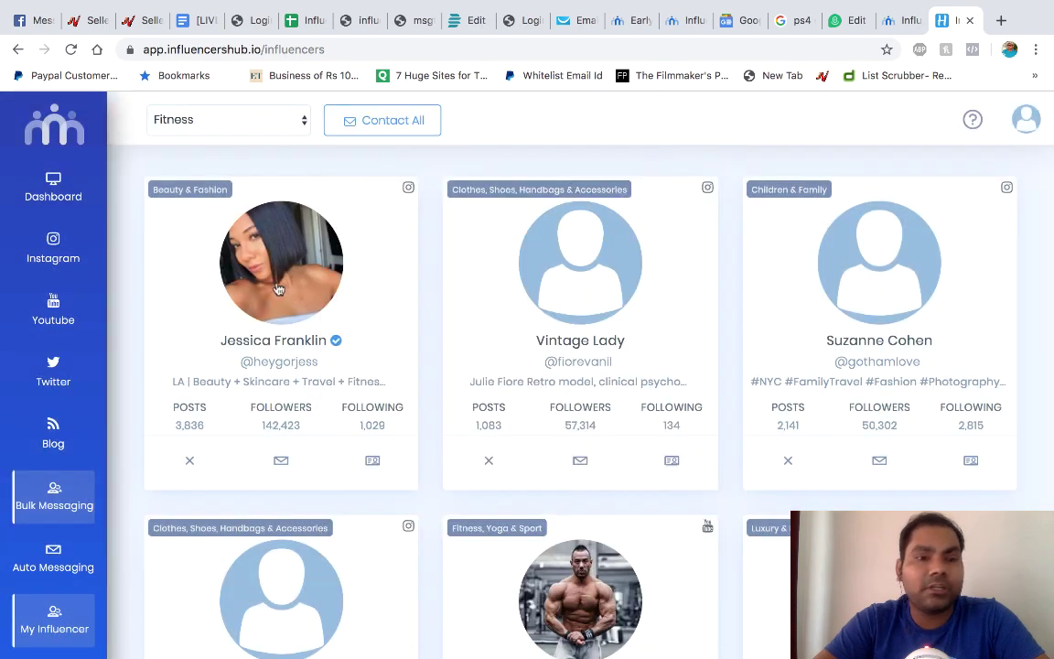
# - Create a new campaign named 'fitnessaustralia' from the Campaigns page
pyautogui.scroll(-2, 64, 476)
pyautogui.scroll(-1, 63, 476)
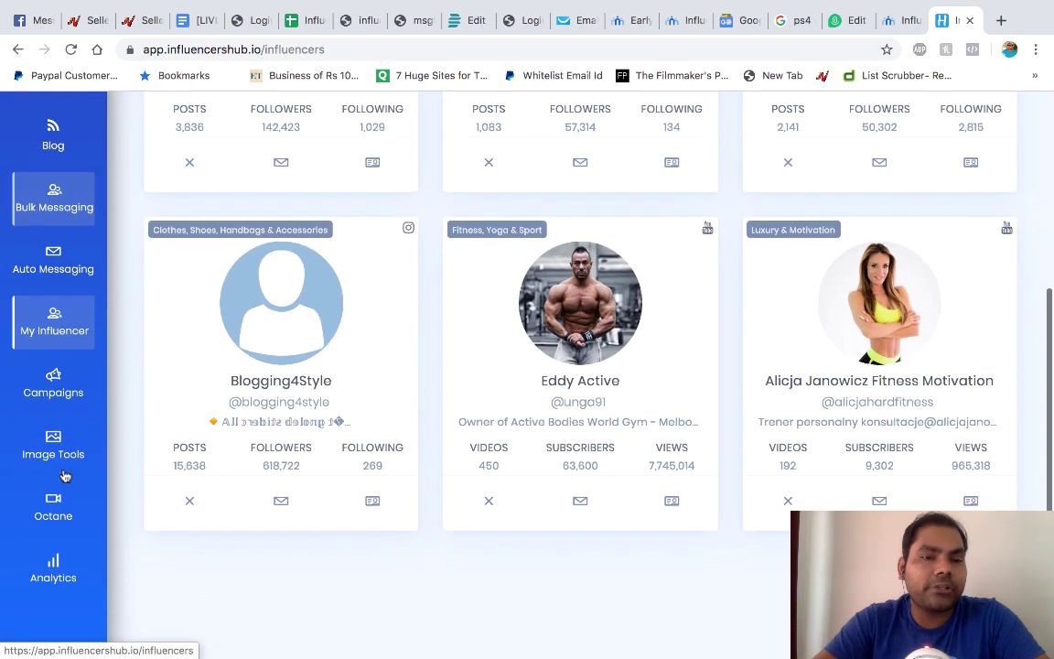
pyautogui.click(54, 382)
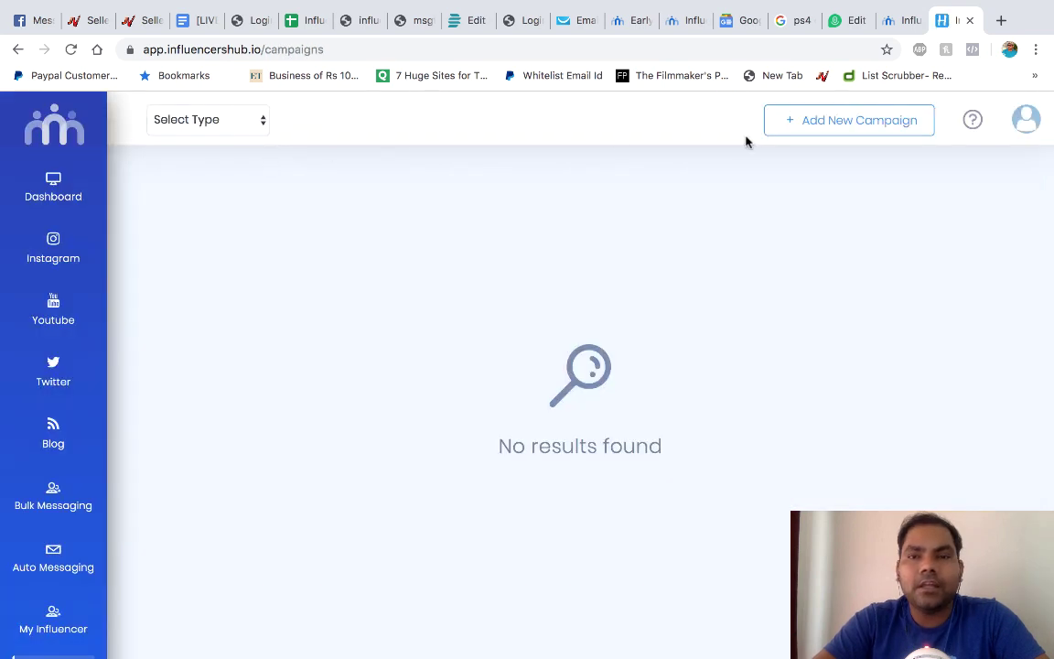
pyautogui.click(825, 123)
pyautogui.write('f')
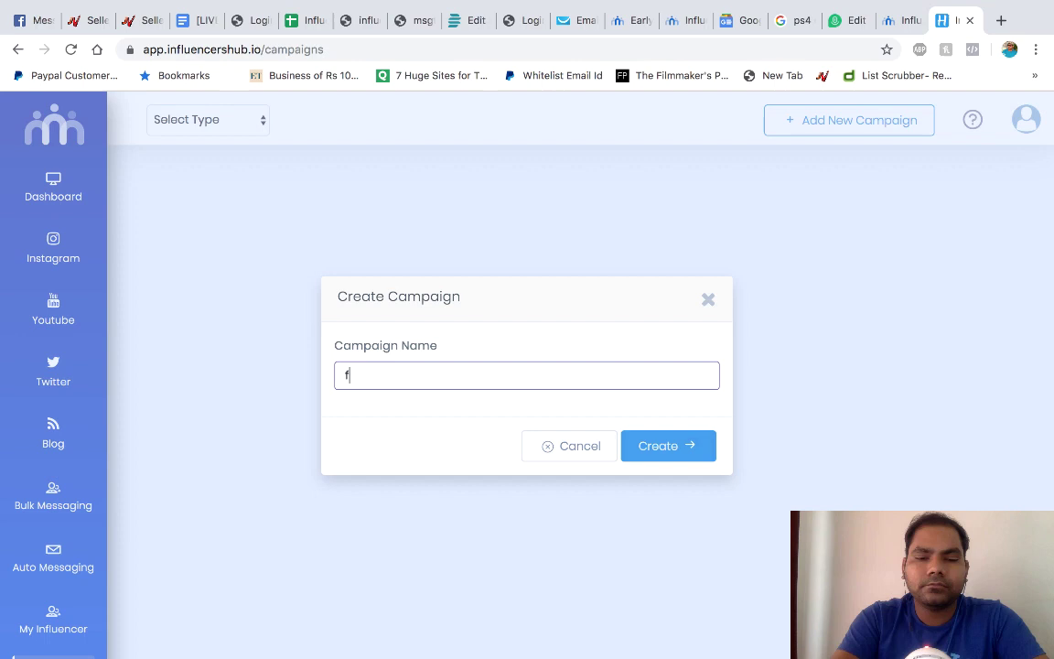
pyautogui.write('itnessa')
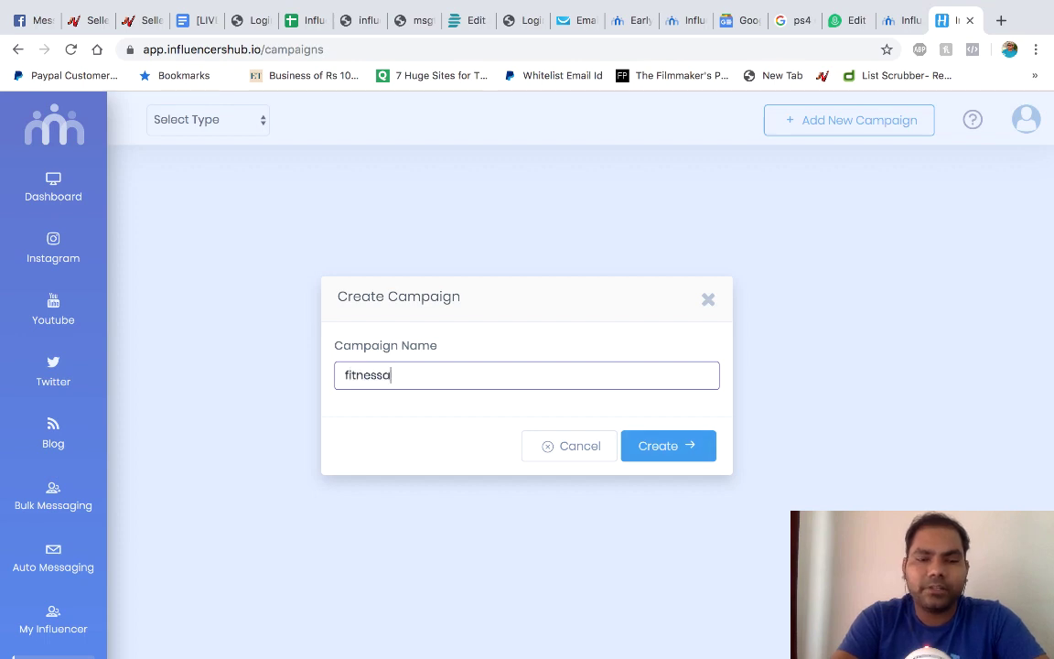
pyautogui.write('ustralia')
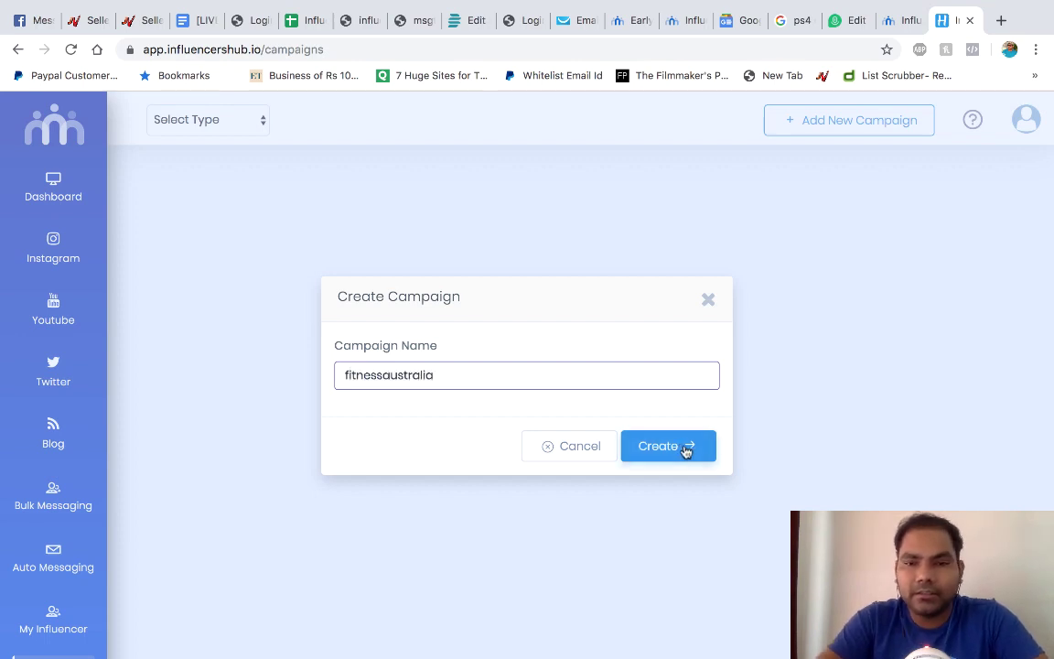
pyautogui.click(684, 446)
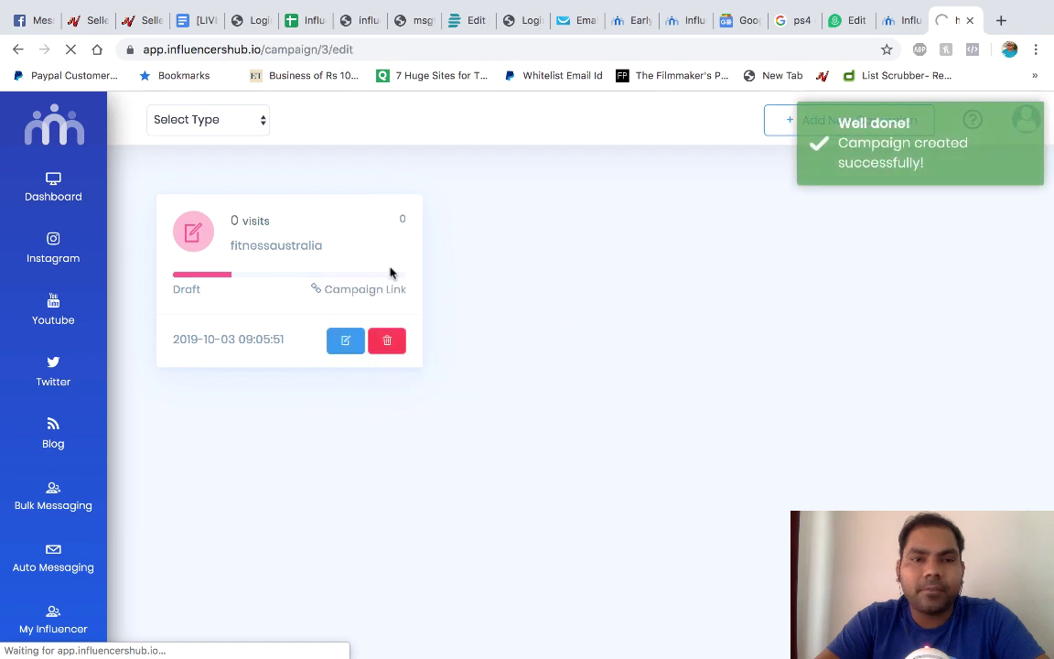
# - Edit the fitnessaustralia campaign and advance past the Website traffic goal to General Info
pyautogui.click(345, 341)
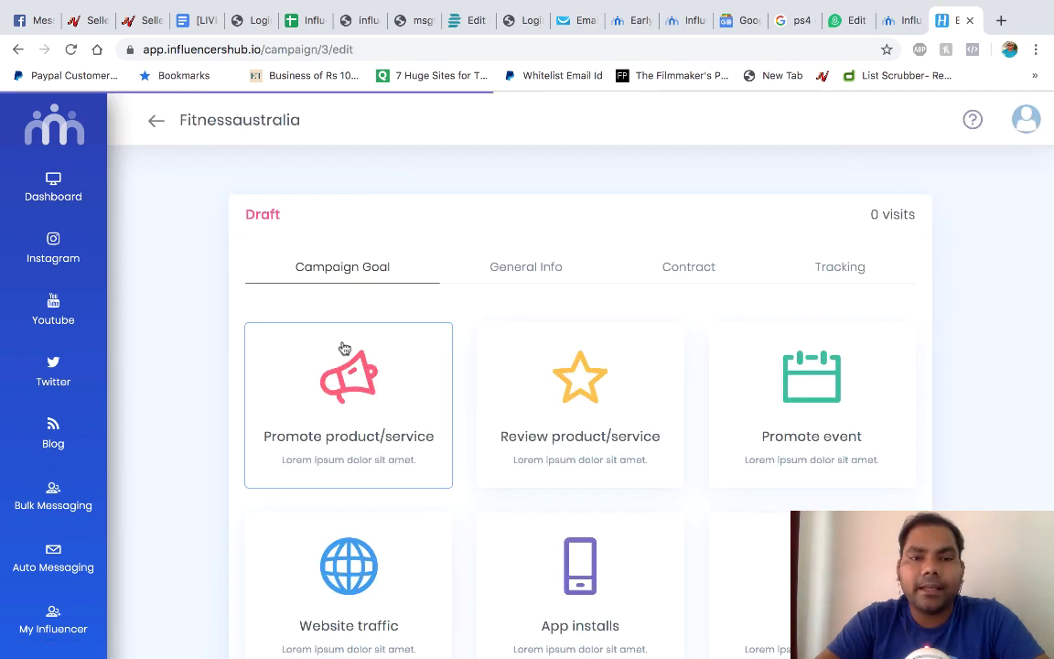
pyautogui.scroll(-2, 224, 416)
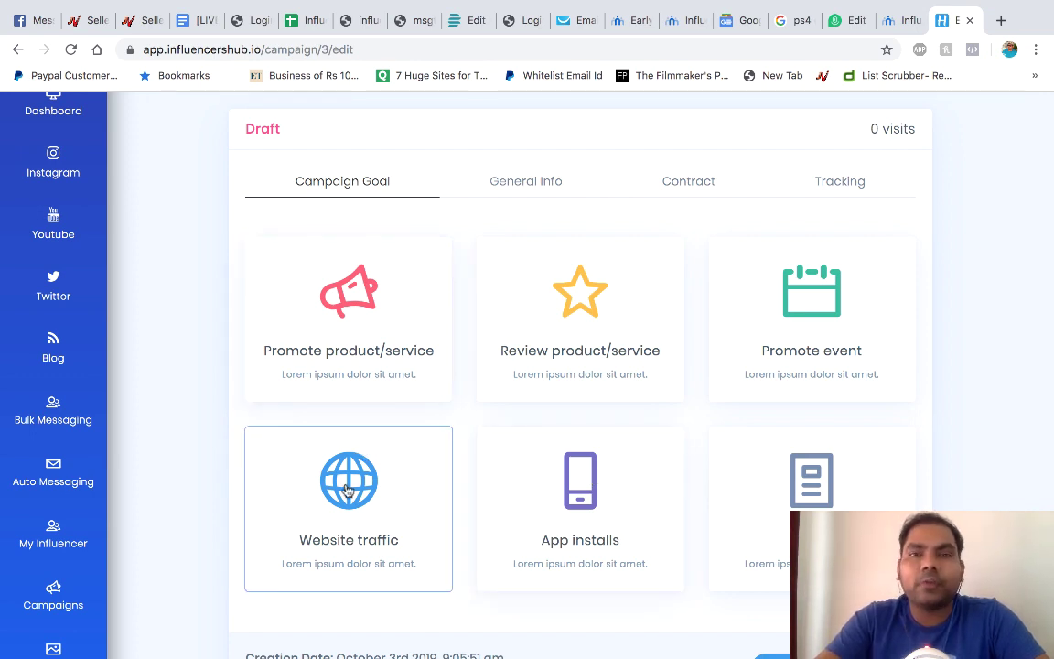
pyautogui.scroll(-2, 633, 512)
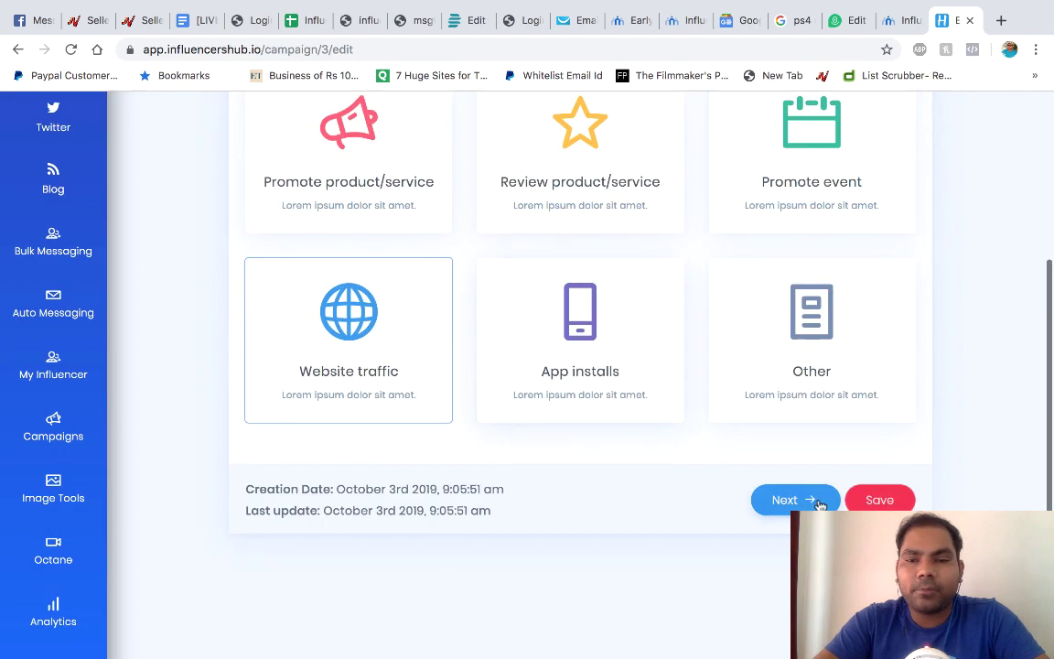
pyautogui.click(795, 499)
pyautogui.scroll(3, 654, 384)
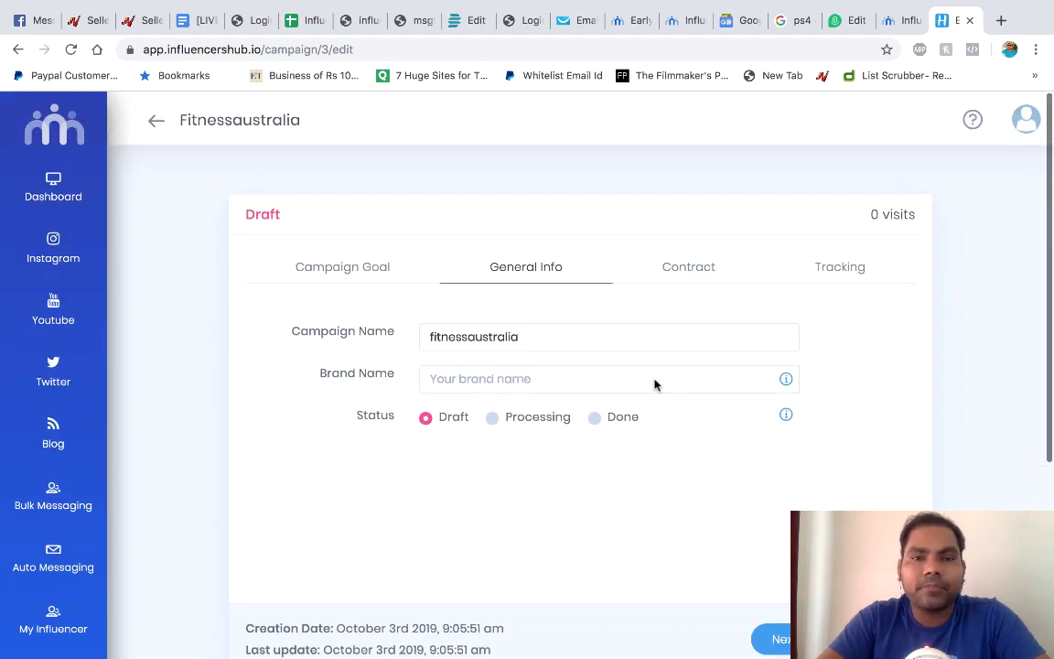
# - Replace the brand name 'gym' with 'progymfood' and continue to the Contract step
pyautogui.click(499, 375)
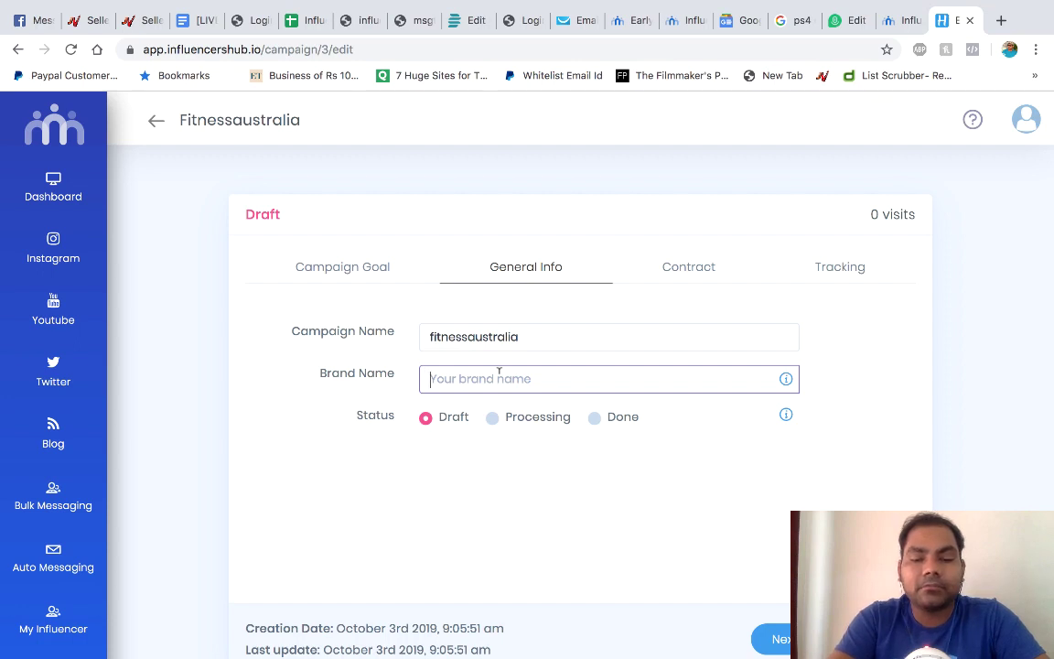
pyautogui.write('gym')
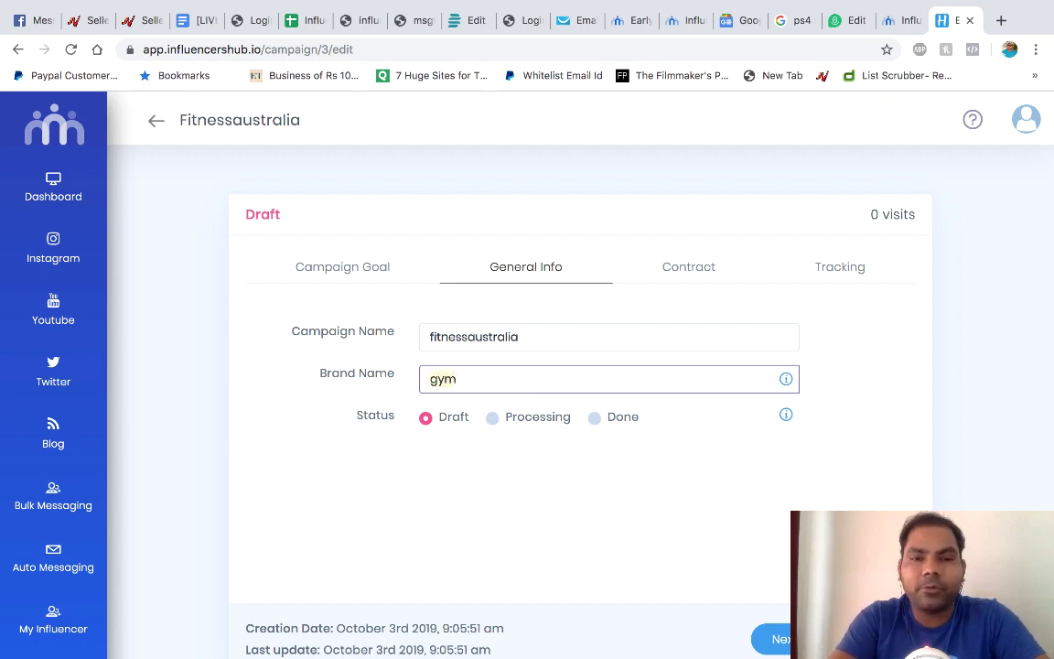
pyautogui.press('BackSpace')
pyautogui.press('BackSpace')
pyautogui.press('BackSpace')
pyautogui.write('progym')
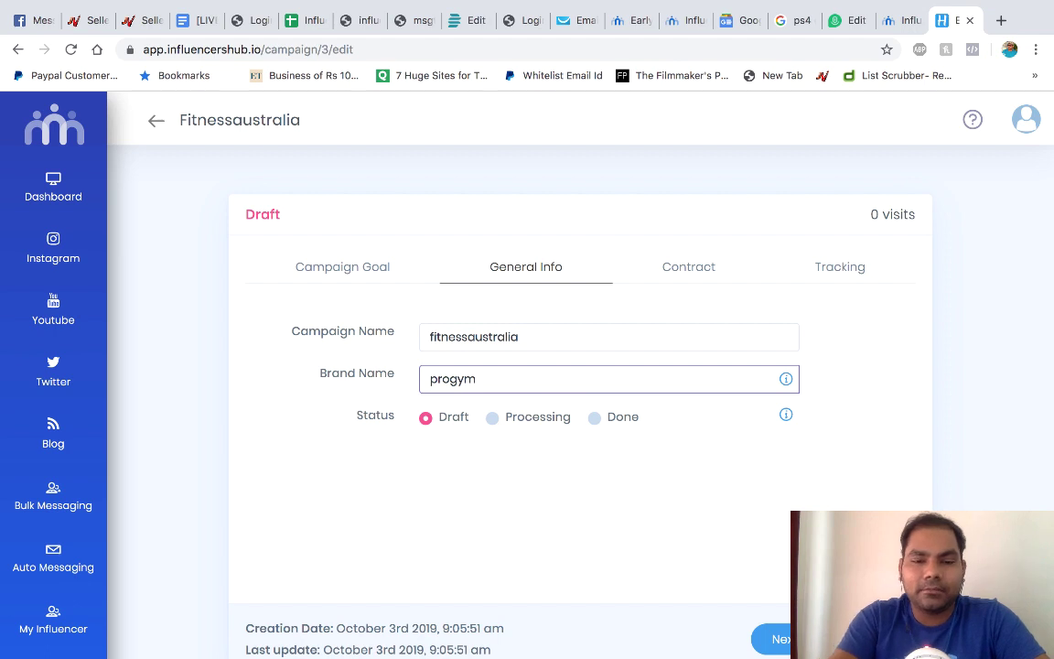
pyautogui.write('nutr')
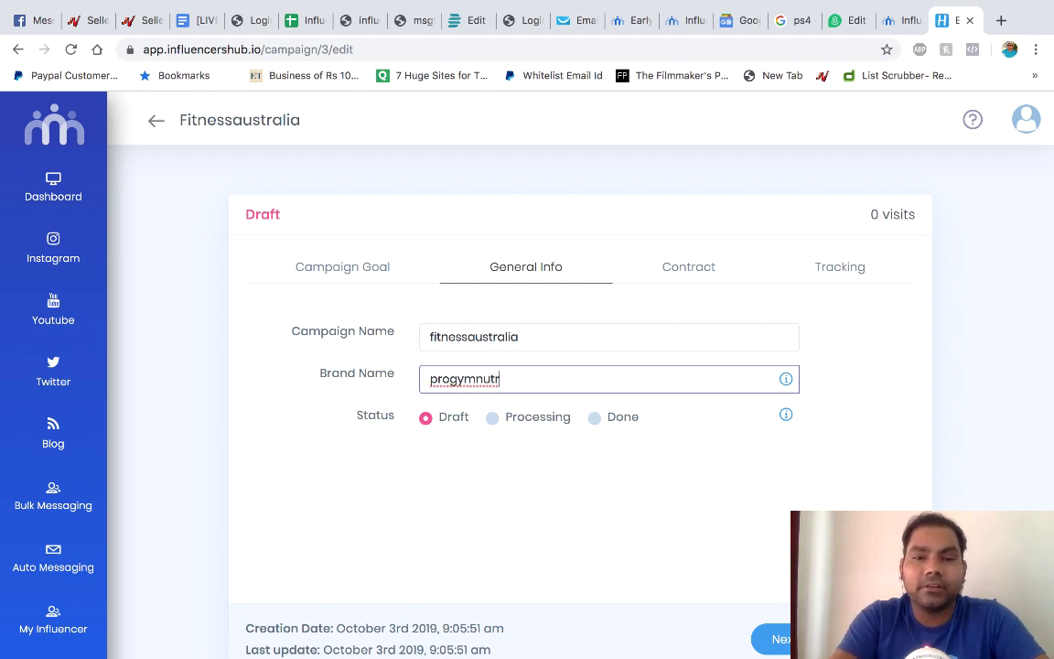
pyautogui.press('BackSpace')
pyautogui.press('BackSpace')
pyautogui.press('BackSpace')
pyautogui.press('BackSpace')
pyautogui.write('food')
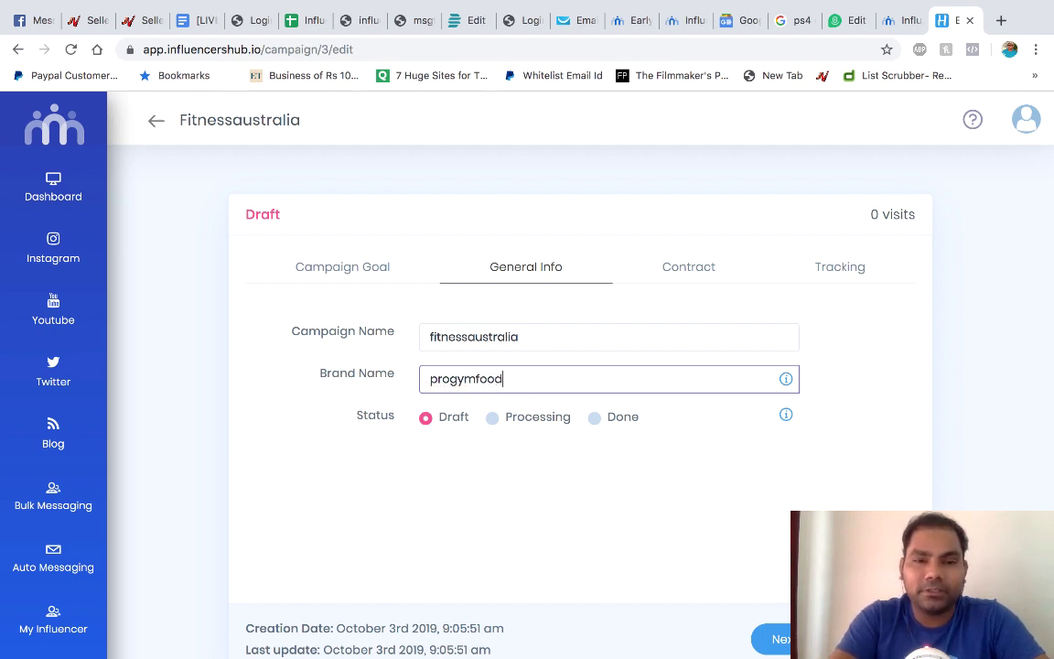
pyautogui.click(778, 636)
pyautogui.click(457, 337)
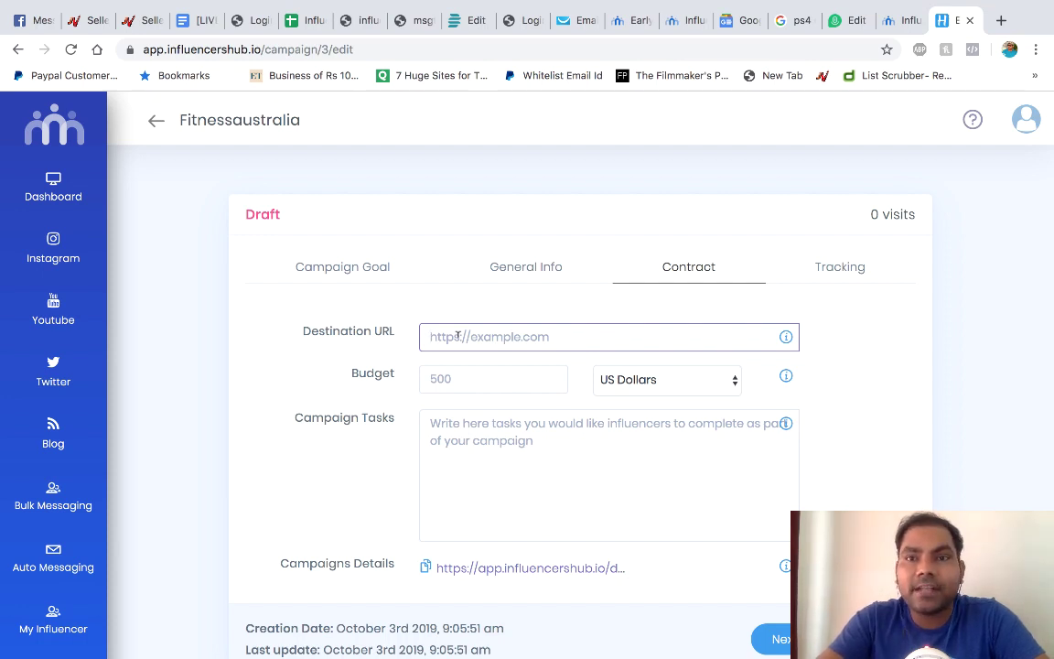
pyautogui.click(892, 19)
pyautogui.click(560, 38)
pyautogui.hotkey('ctrl', 'c')
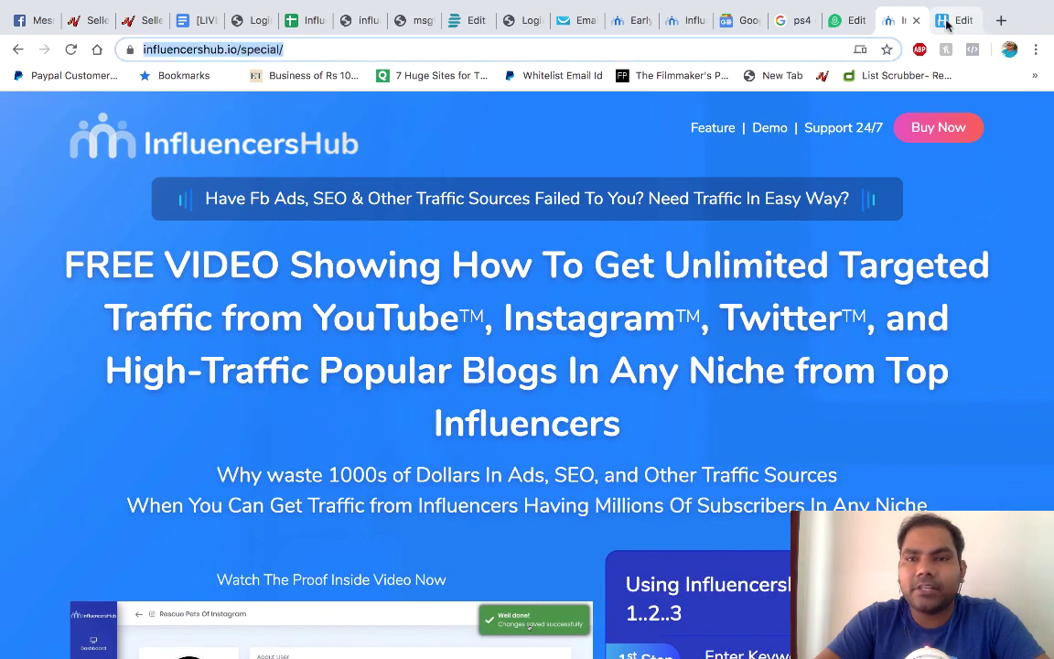
pyautogui.click(953, 19)
pyautogui.hotkey('ctrl', 'v')
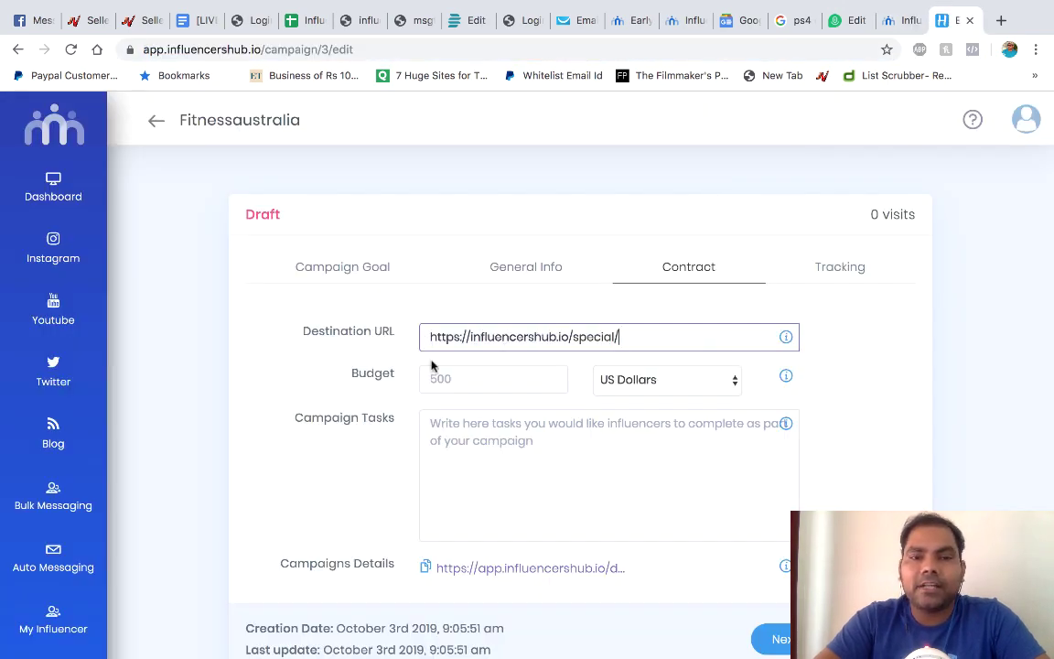
# - Set the budget to 50 Australia Dollars
pyautogui.click(473, 374)
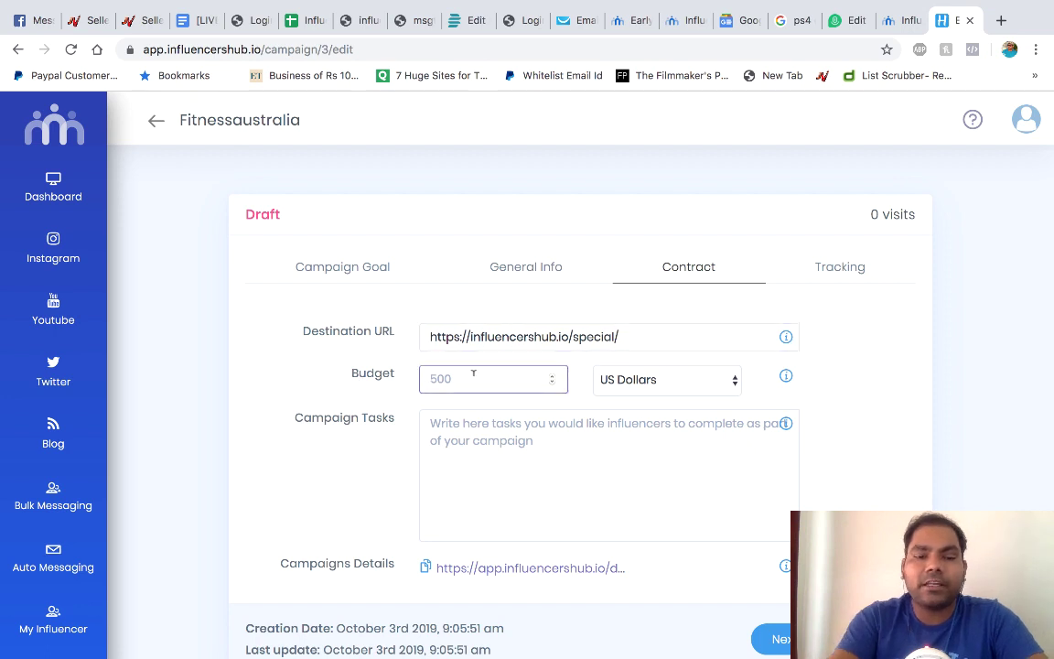
pyautogui.write('50')
pyautogui.click(650, 379)
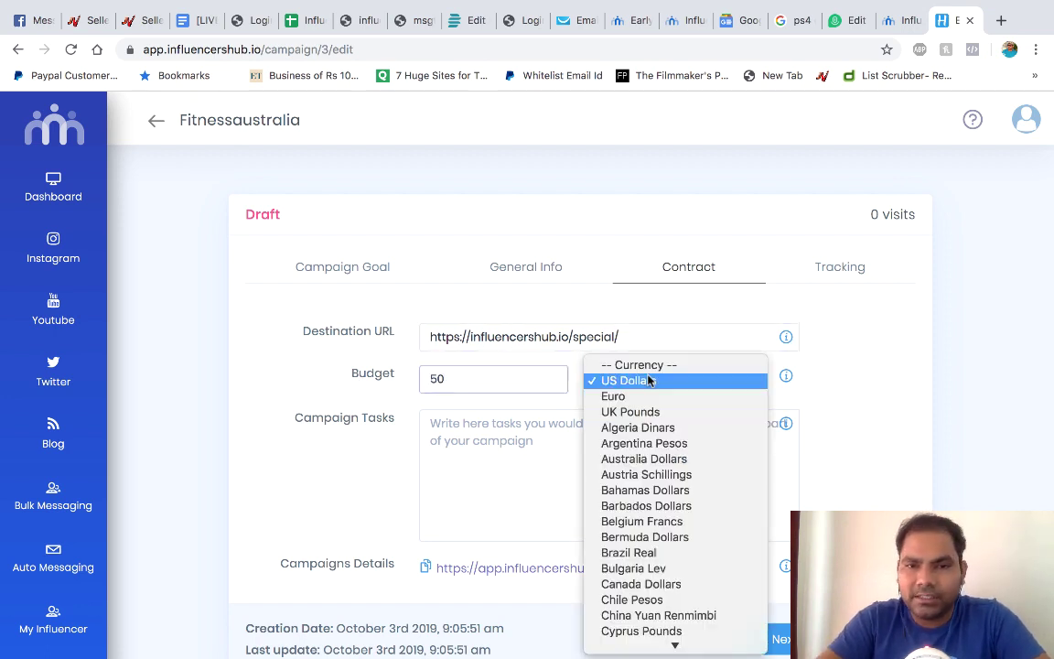
pyautogui.click(652, 459)
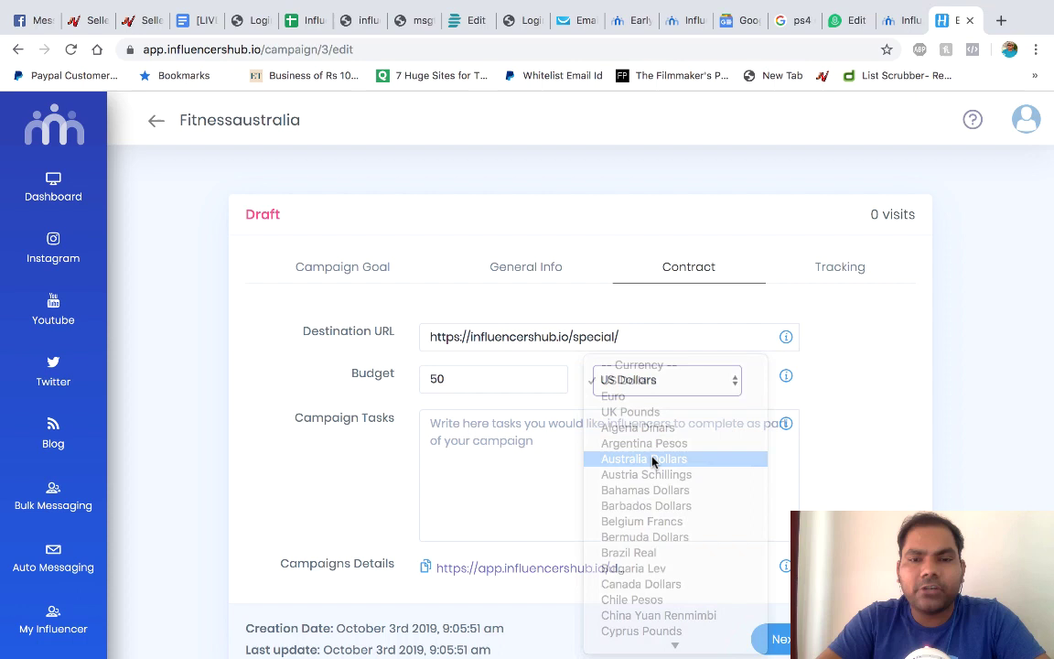
pyautogui.click(665, 379)
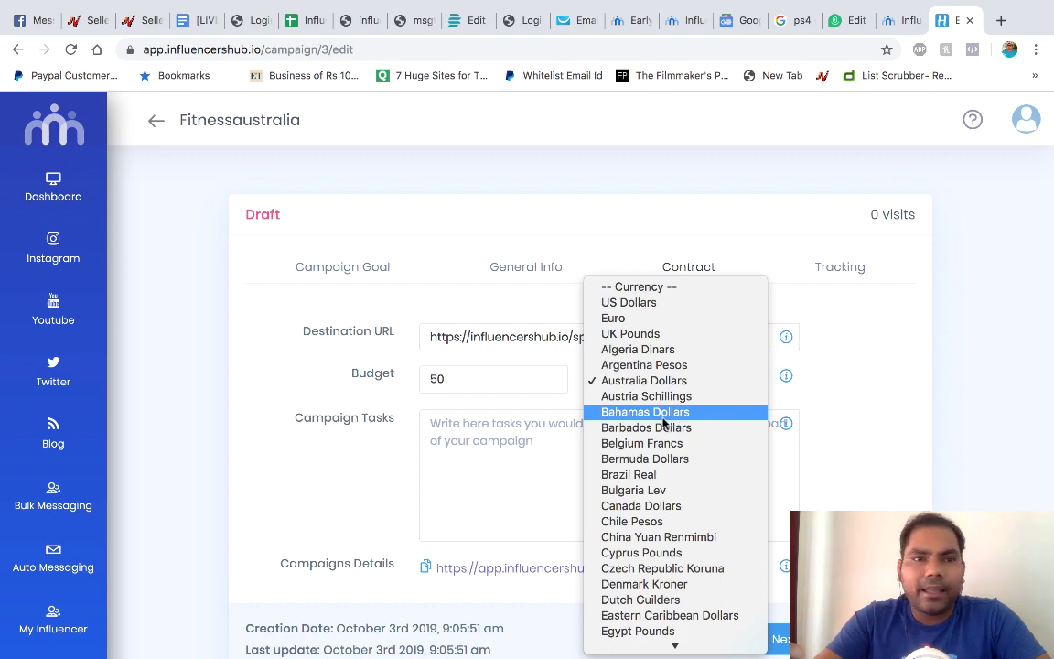
pyautogui.scroll(-10, 665, 423)
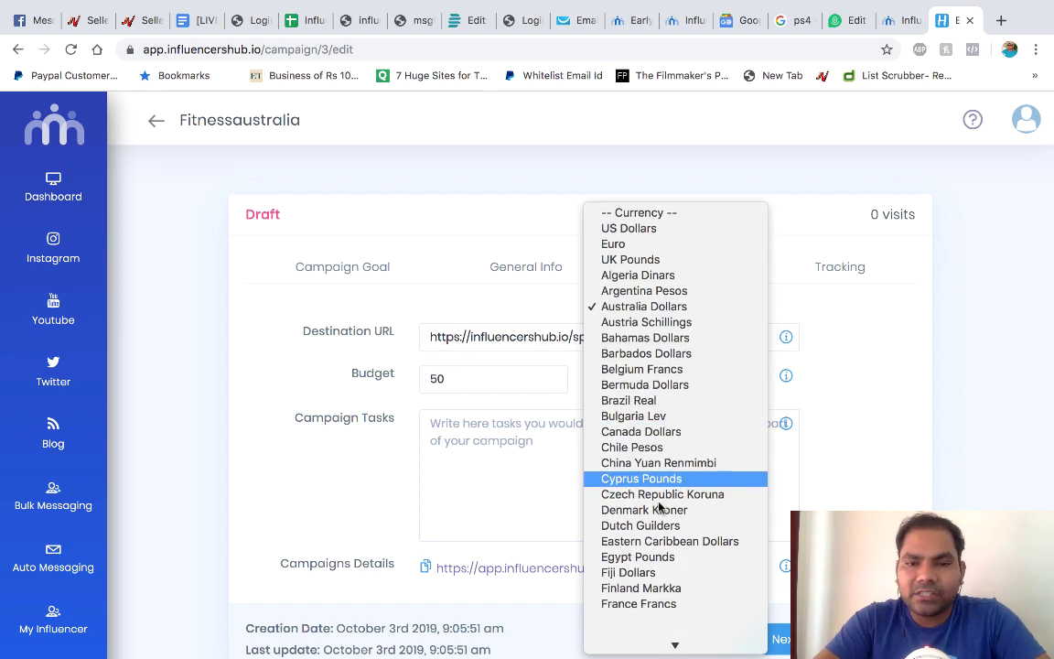
pyautogui.scroll(5, 666, 499)
pyautogui.click(332, 471)
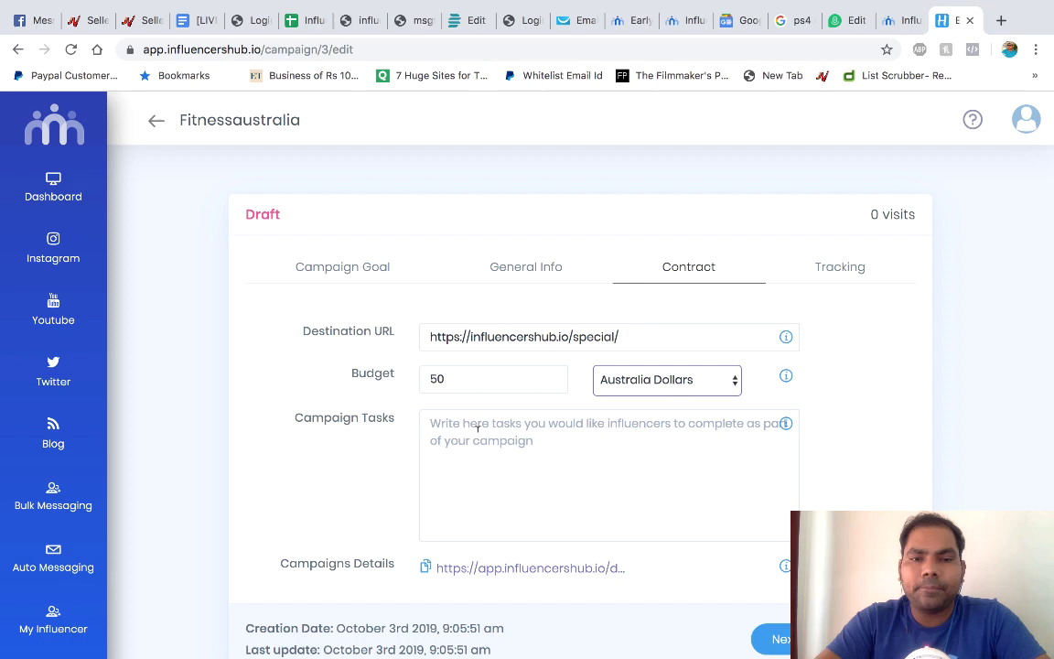
pyautogui.click(477, 428)
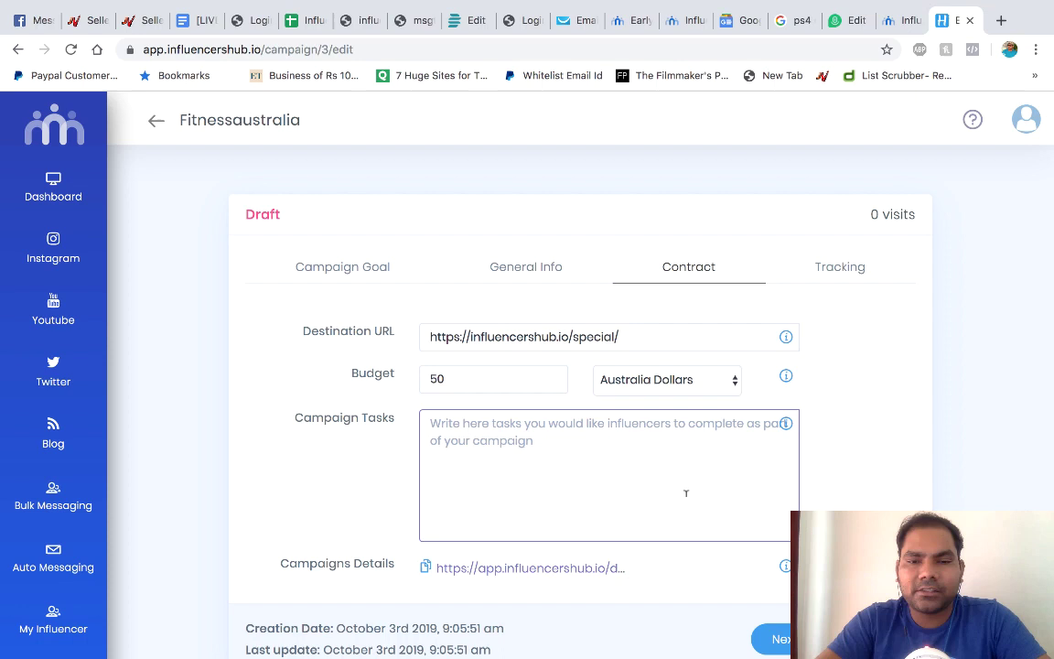
# - Enter 'todolist' as the campaign task and continue to the Tracking step
pyautogui.scroll(-2, 686, 493)
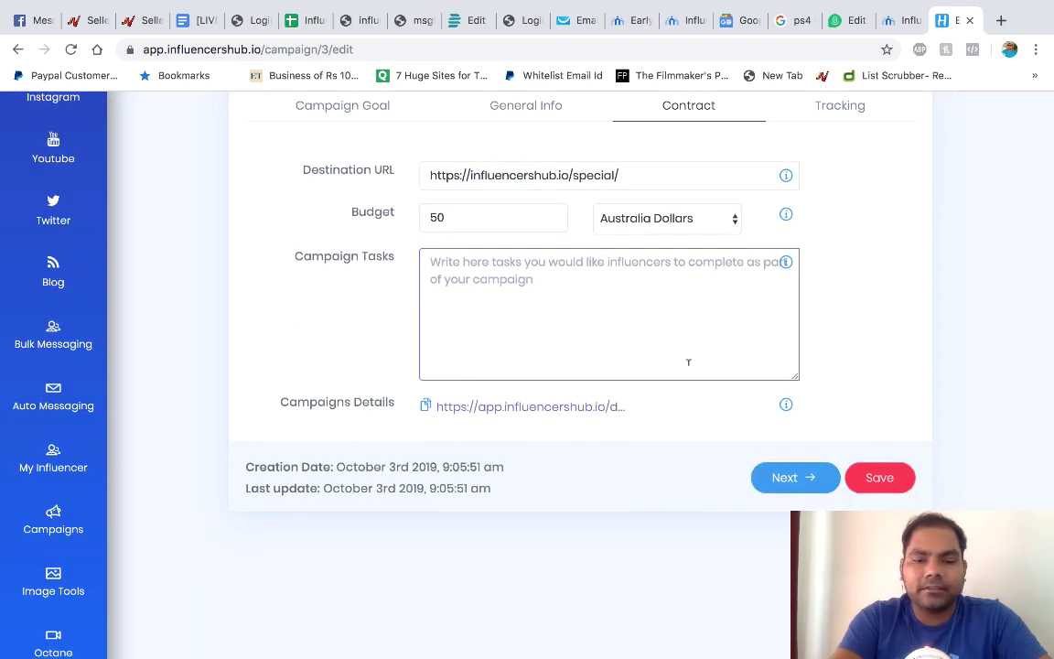
pyautogui.write('todolist')
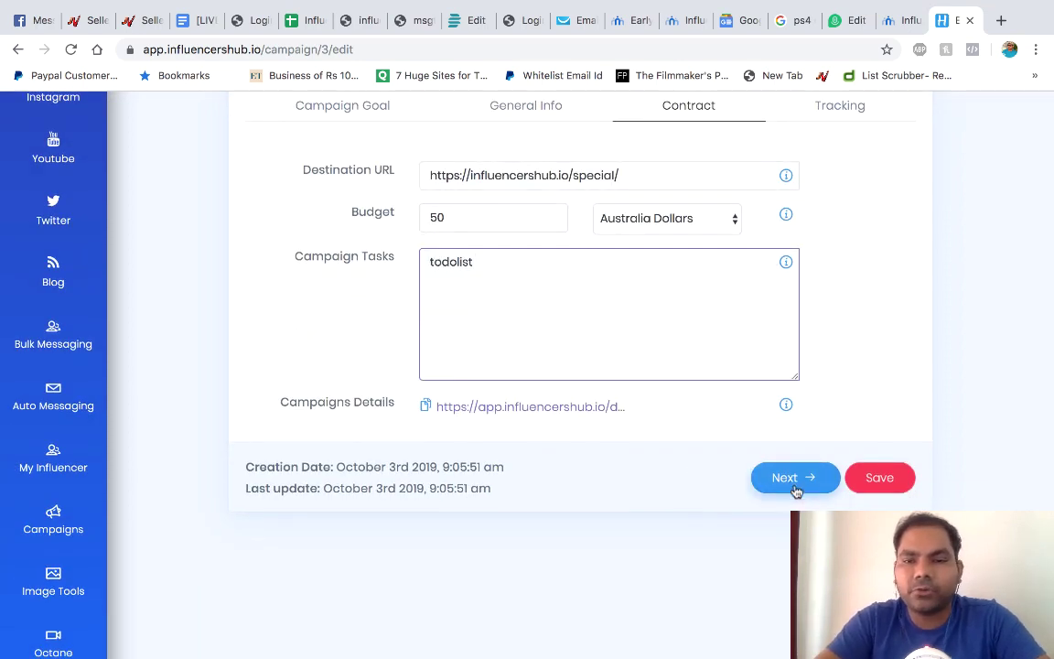
pyautogui.click(792, 478)
pyautogui.scroll(2, 655, 341)
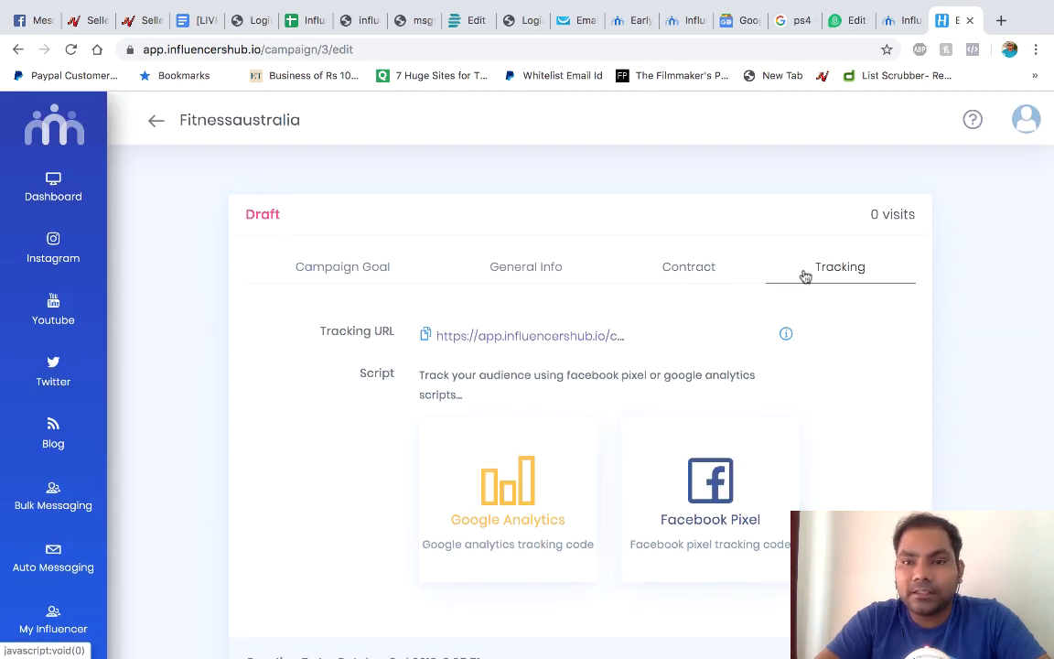
# - Review the General Info, Contract and Tracking tabs, then go to My Influencer
pyautogui.click(540, 275)
pyautogui.click(666, 270)
pyautogui.scroll(-2, 682, 421)
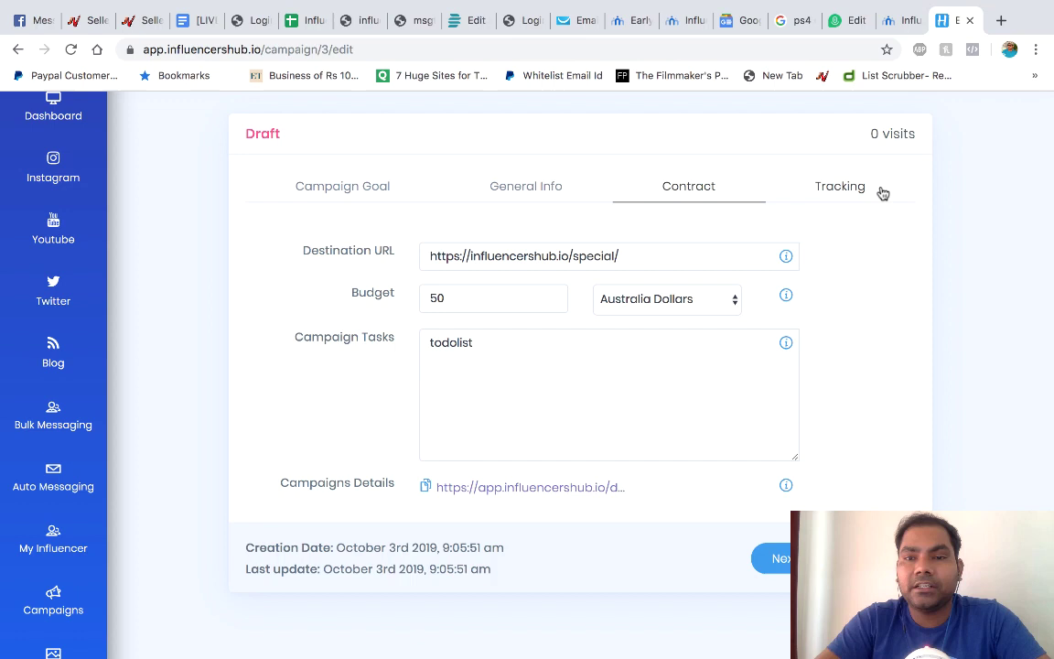
pyautogui.click(853, 186)
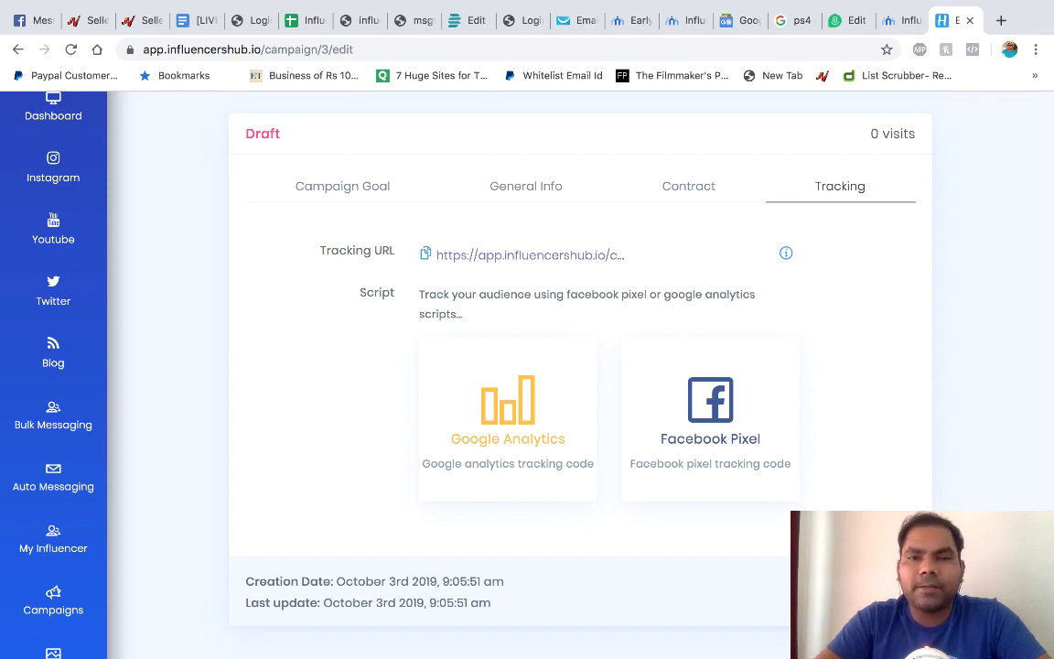
pyautogui.scroll(-1, 924, 449)
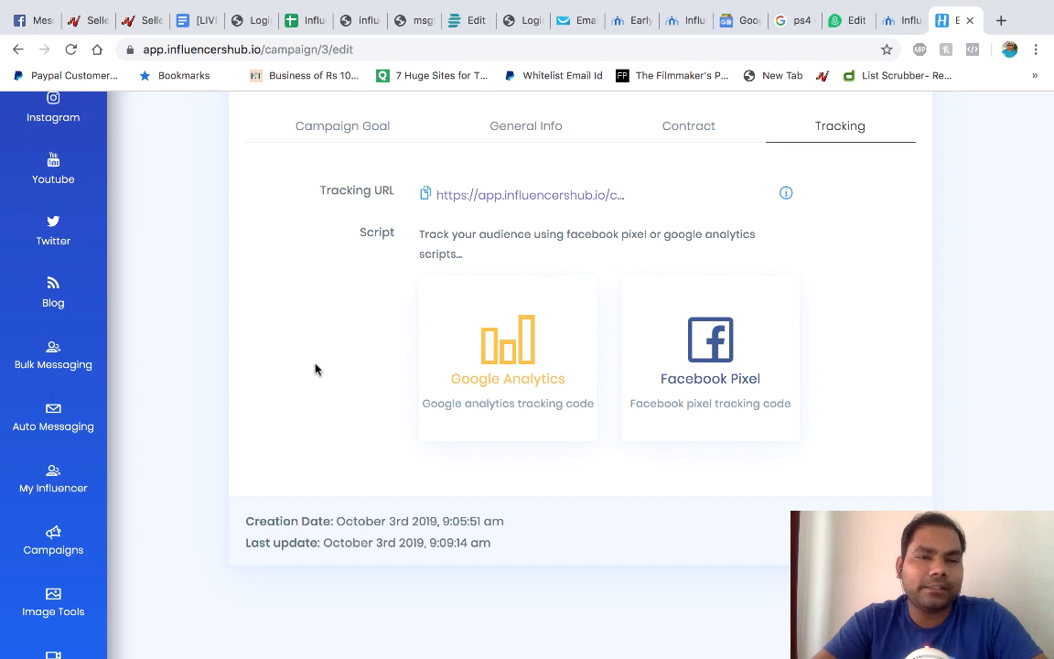
pyautogui.click(55, 473)
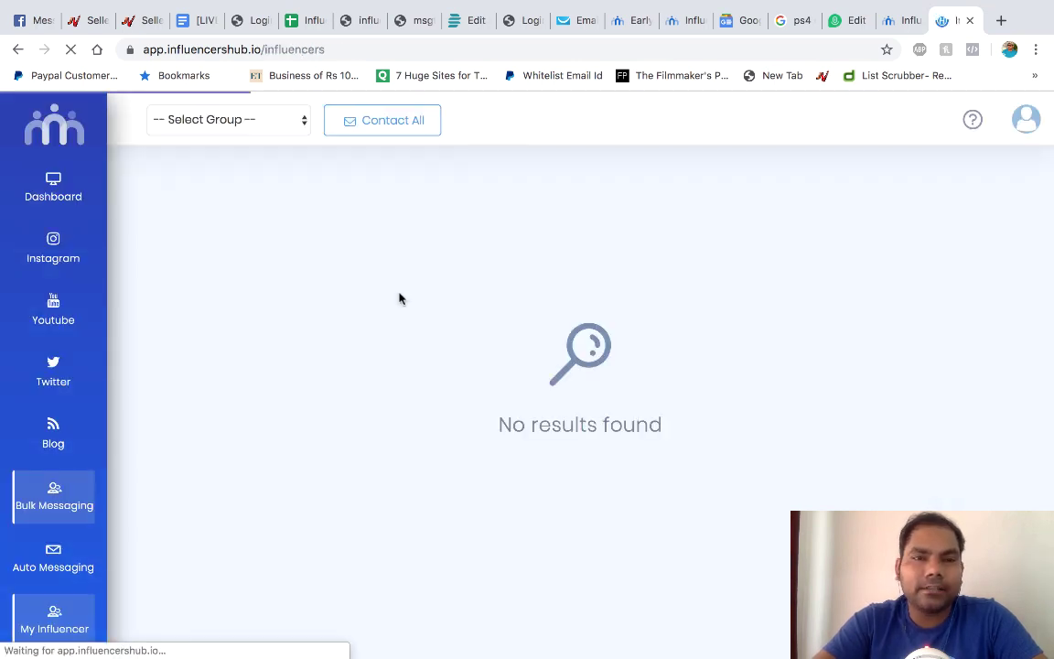
# - Filter influencers to the Fitness group and start a message with the fitnessaustralia campaign attached
pyautogui.click(261, 131)
pyautogui.click(226, 119)
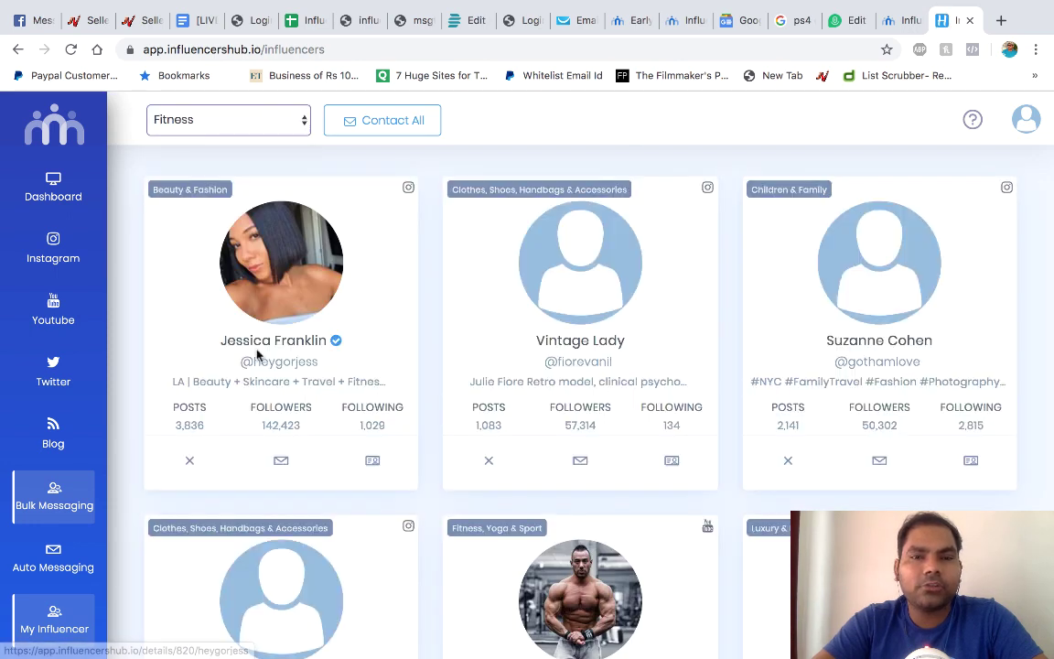
pyautogui.click(280, 463)
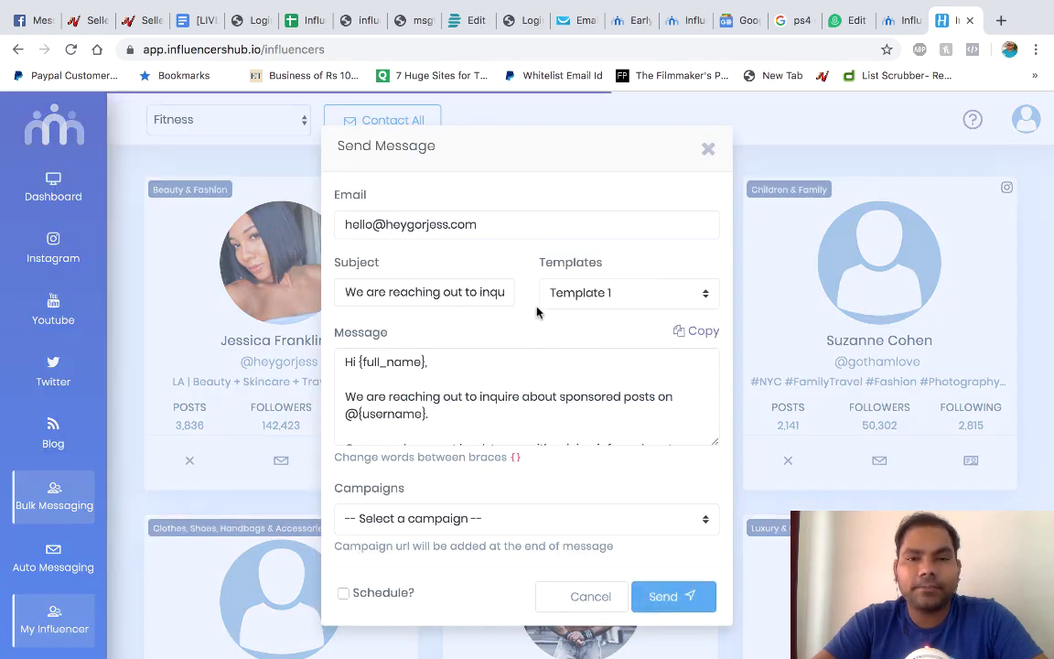
pyautogui.click(492, 518)
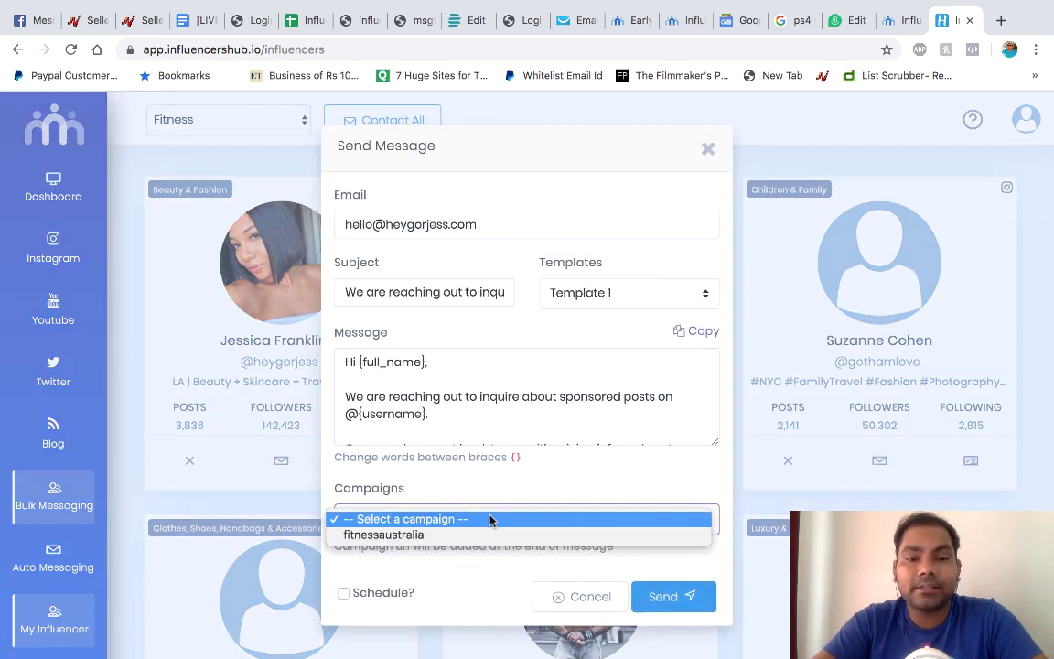
pyautogui.click(460, 536)
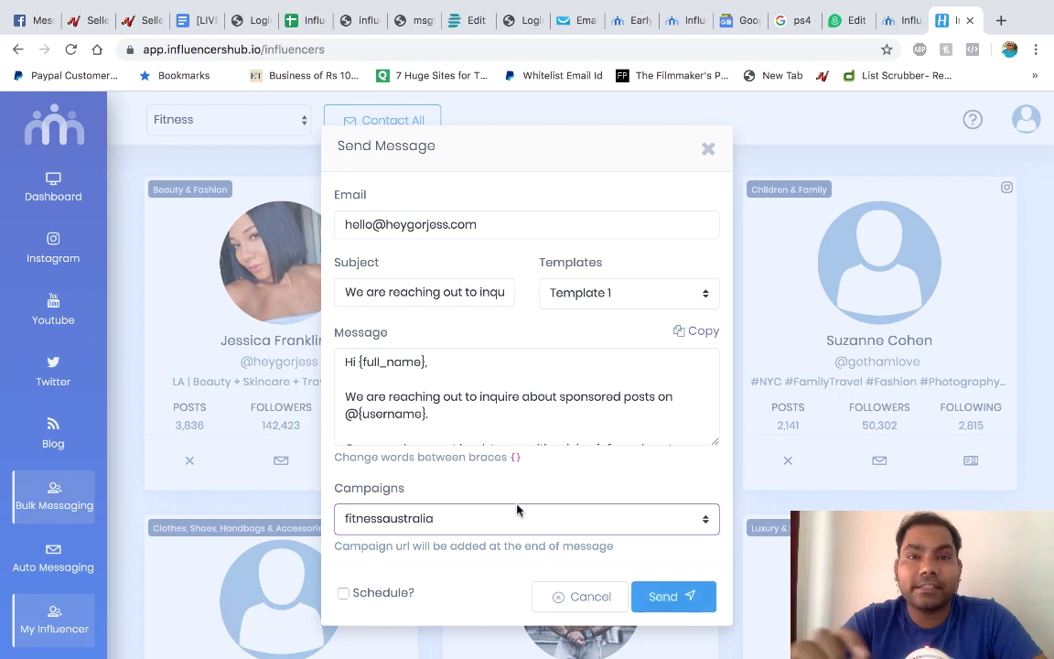
# - Review the message, try Template 2, then switch back to Template 1
pyautogui.click(585, 394)
pyautogui.scroll(-5, 586, 394)
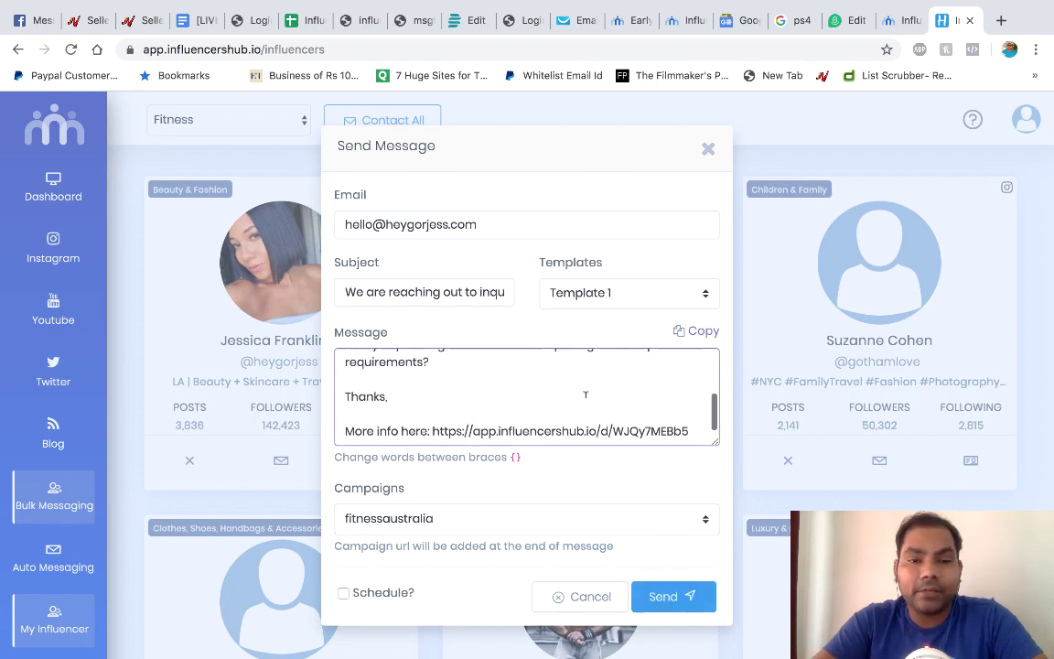
pyautogui.scroll(5, 421, 388)
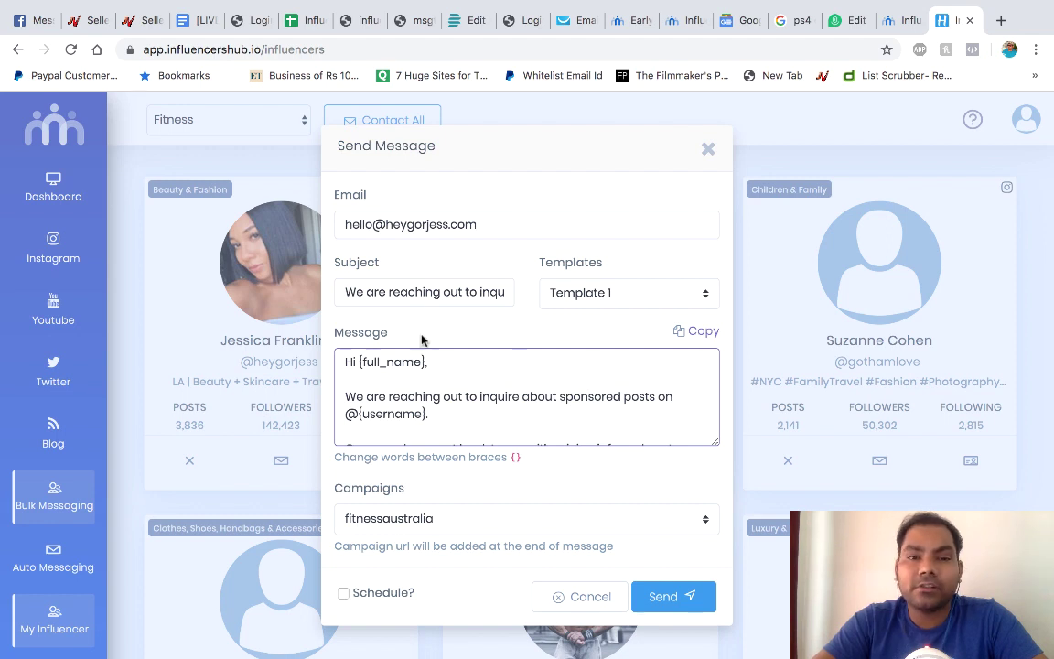
pyautogui.click(429, 291)
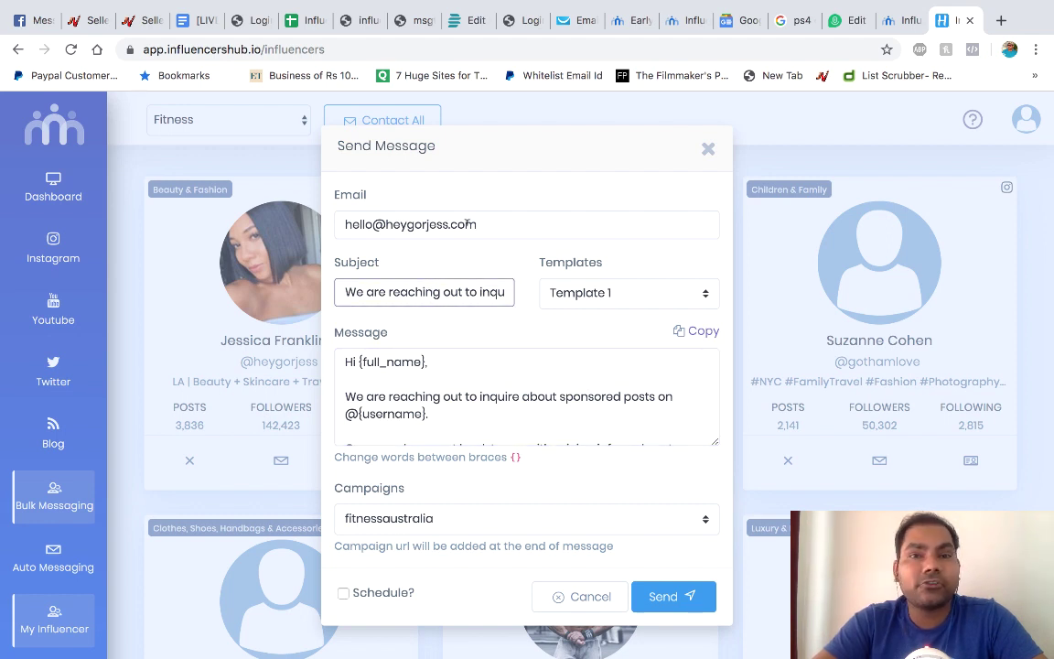
pyautogui.click(648, 291)
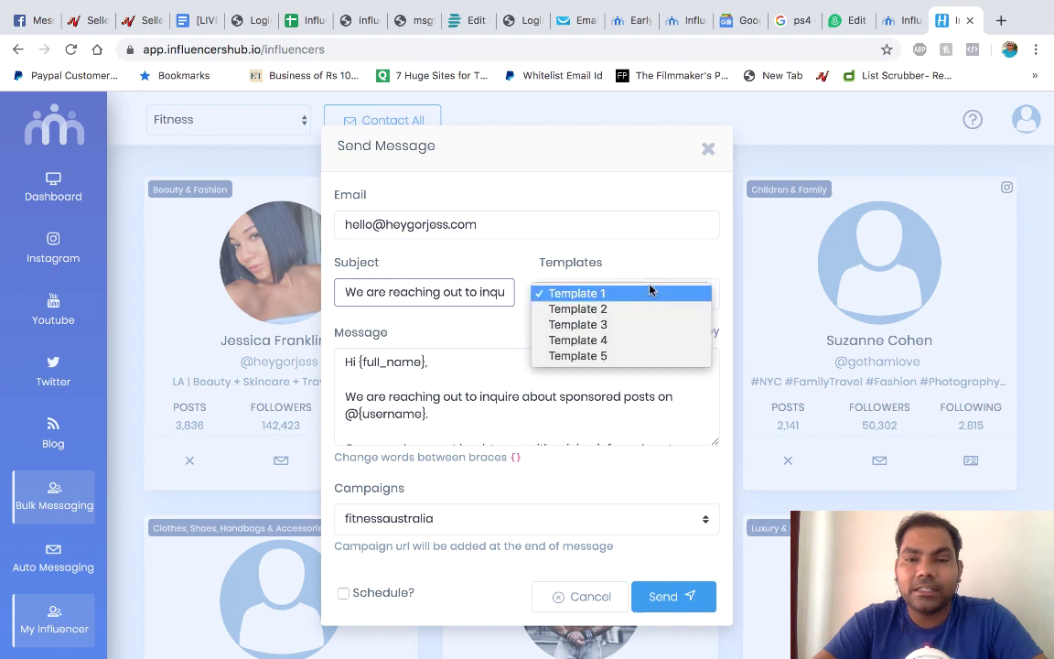
pyautogui.click(604, 309)
pyautogui.scroll(-5, 483, 388)
pyautogui.scroll(-1, 483, 388)
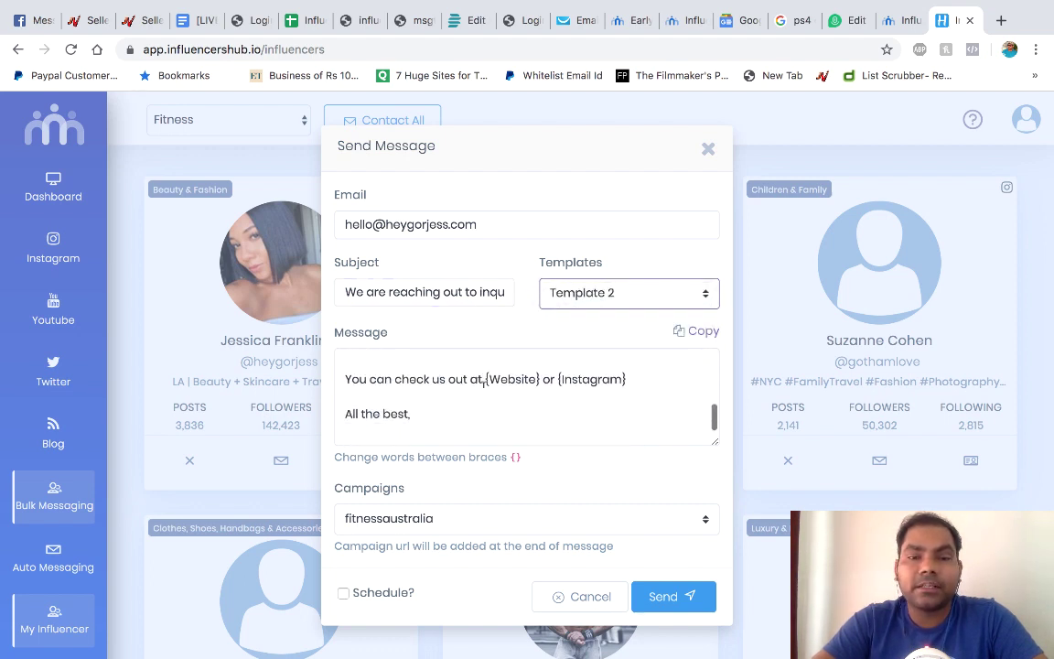
pyautogui.scroll(2, 483, 382)
pyautogui.scroll(-2, 487, 388)
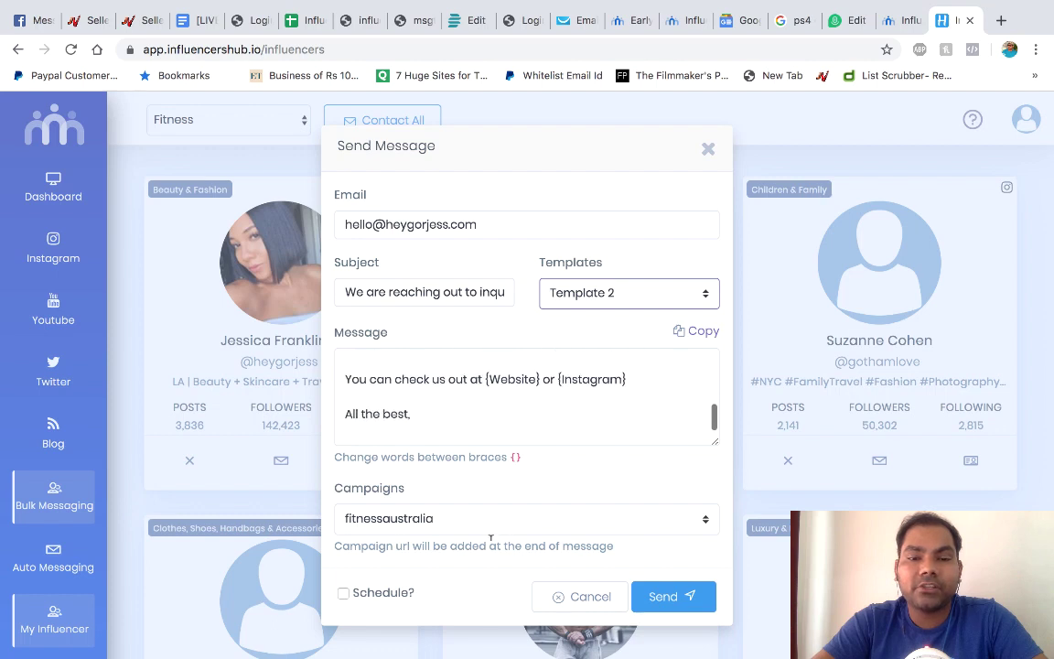
pyautogui.click(604, 295)
pyautogui.click(554, 276)
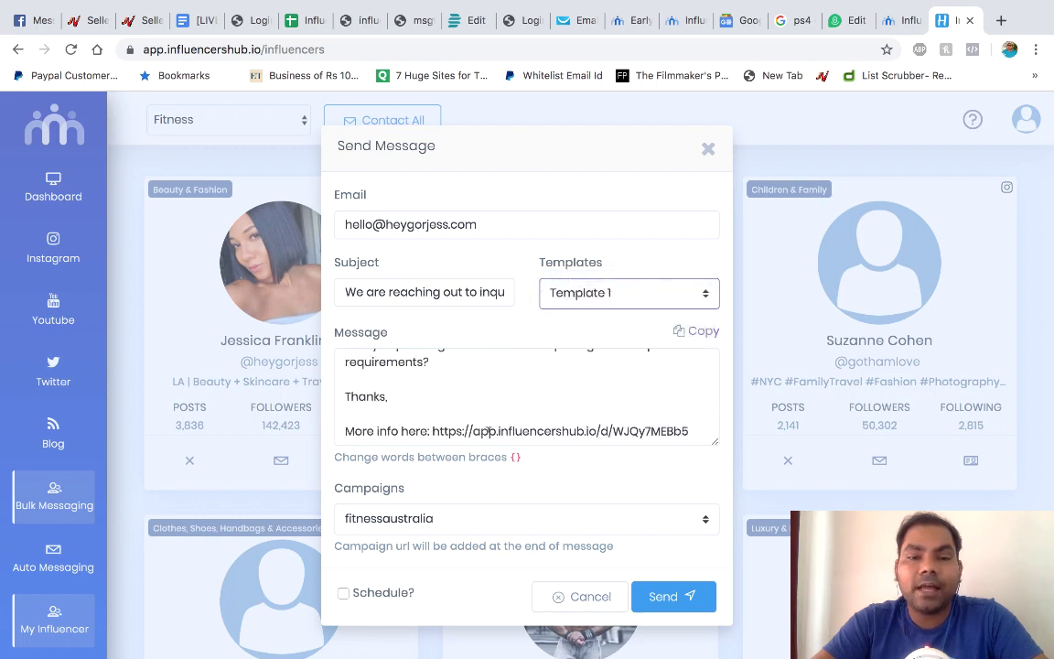
# - Select the fitnessaustralia campaign link after 'More info here:' in the message body
pyautogui.click(484, 408)
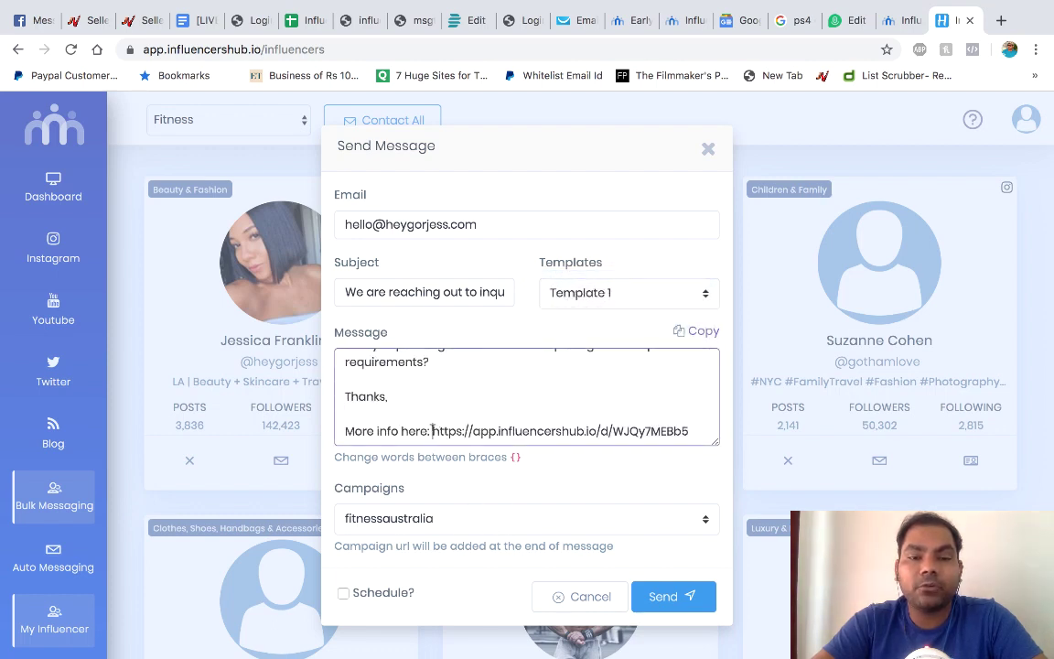
pyautogui.keyDown('shift'); pyautogui.click(688, 430); pyautogui.keyUp('shift')
pyautogui.press('super+c')
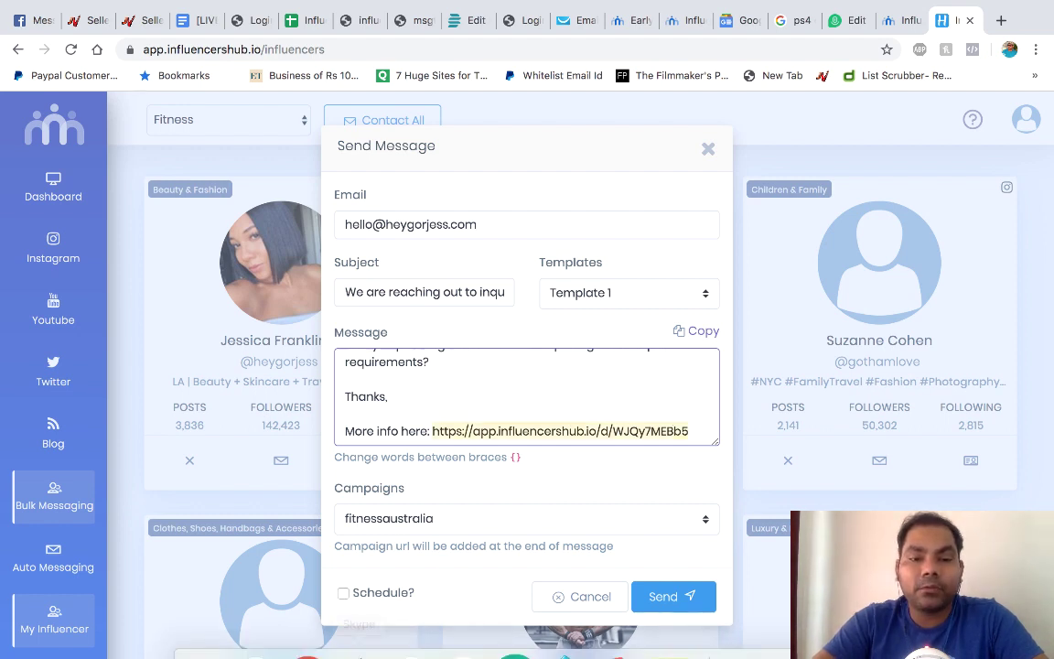
pyautogui.moveTo(311, 649)
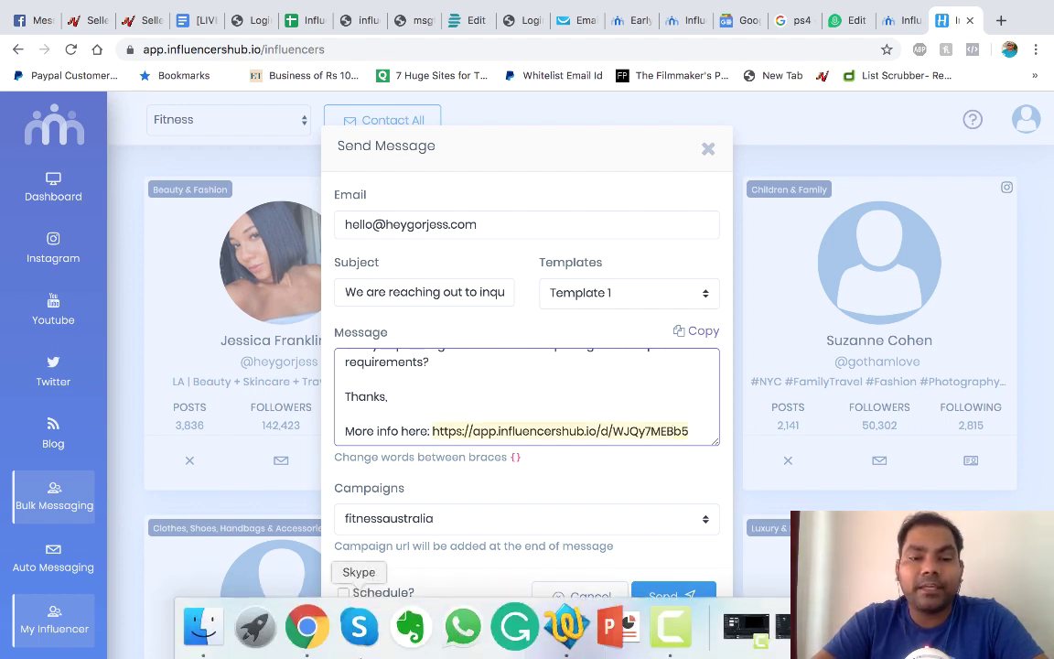
# - Load the copied campaign link in a new maximized Incognito window
pyautogui.rightClick(302, 638)
pyautogui.click(454, 198)
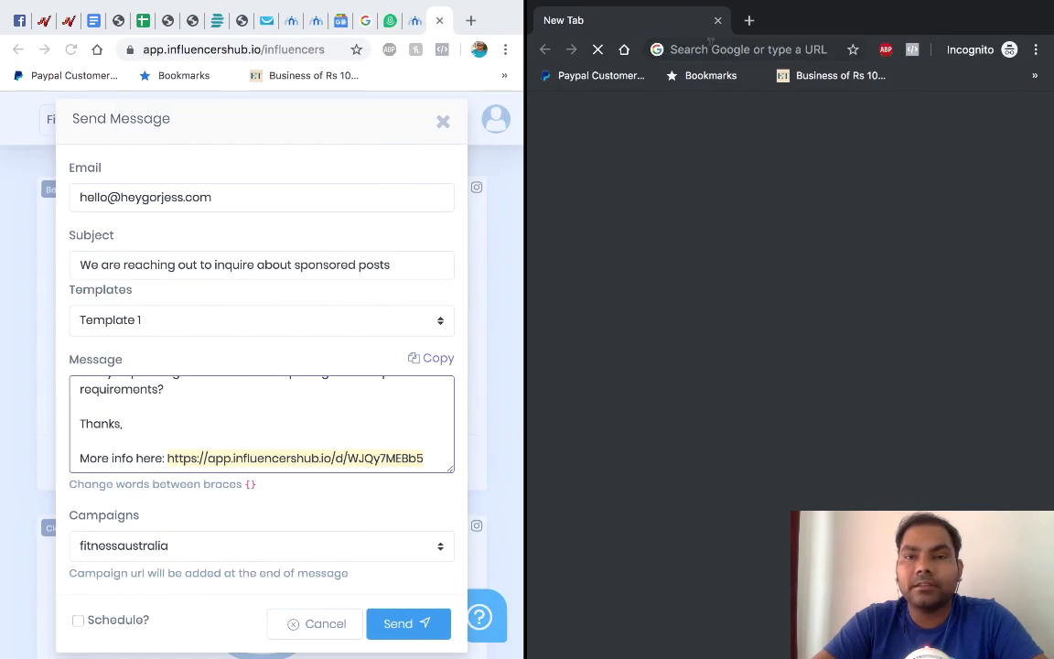
pyautogui.press('super+v')
pyautogui.press('Return')
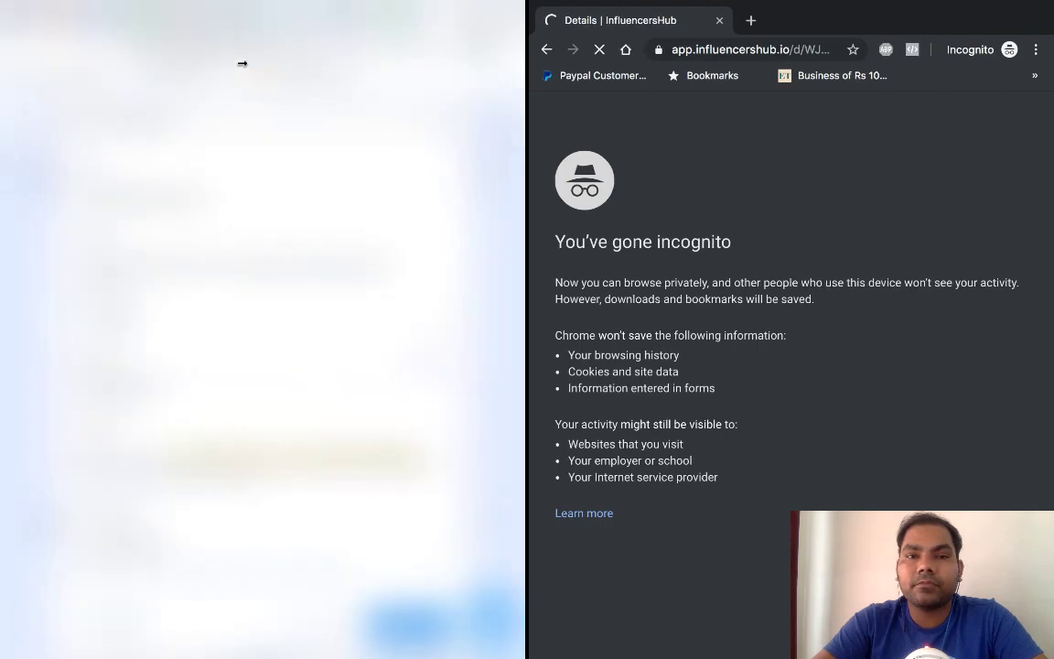
pyautogui.moveTo(424, 8)
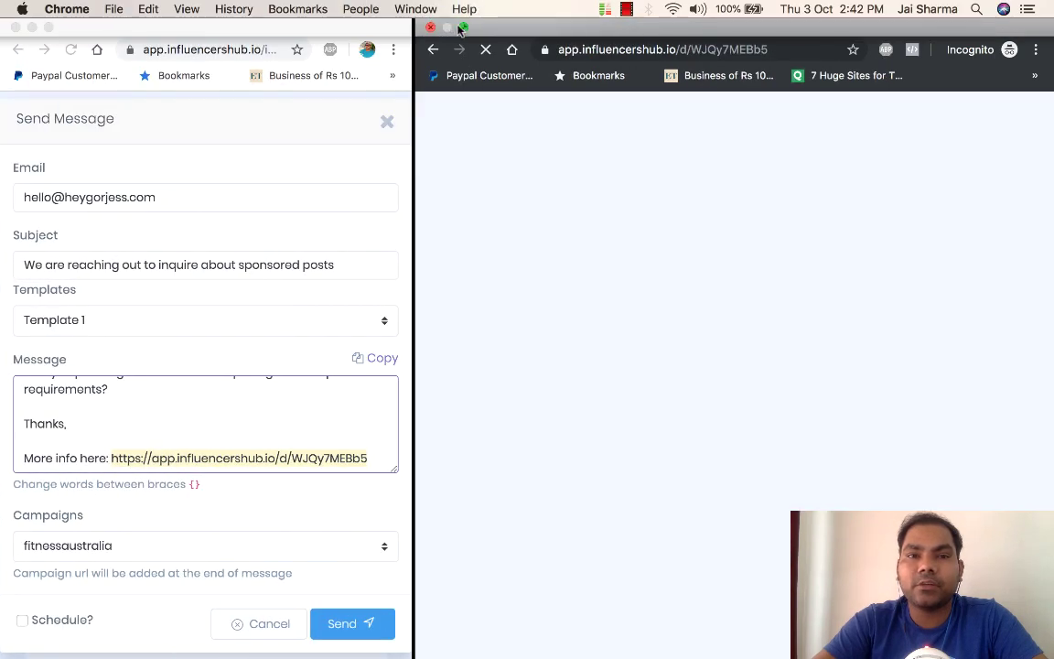
pyautogui.click(462, 28)
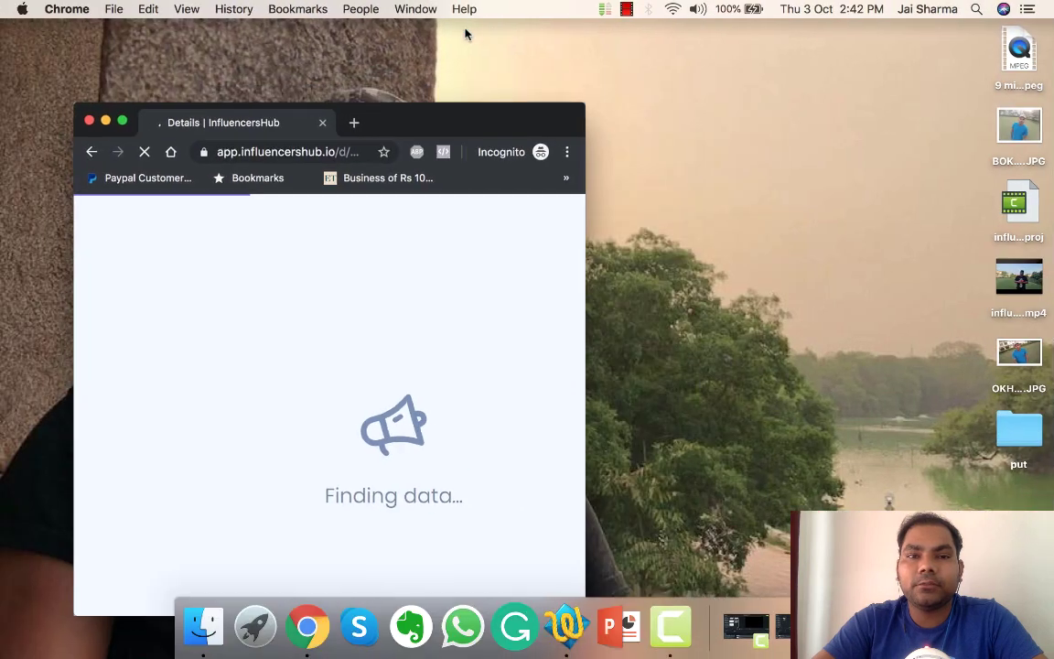
pyautogui.click(122, 120)
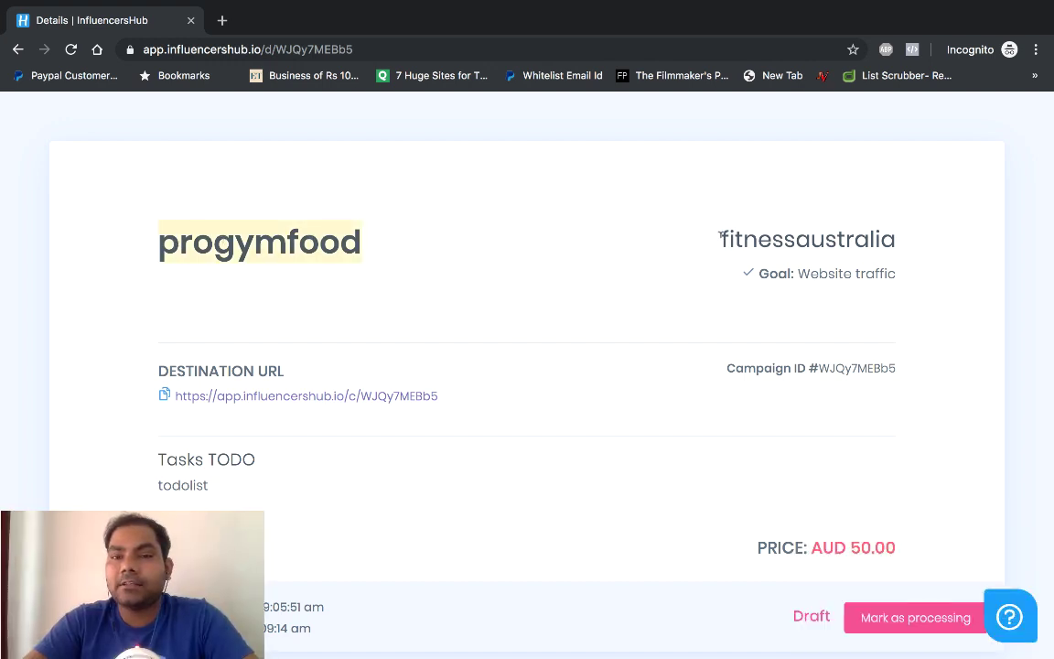
# - Highlight progymfood, fitnessaustralia, and the goal and campaign ID on the details page
pyautogui.moveTo(720, 236); pyautogui.dragTo(876, 240)
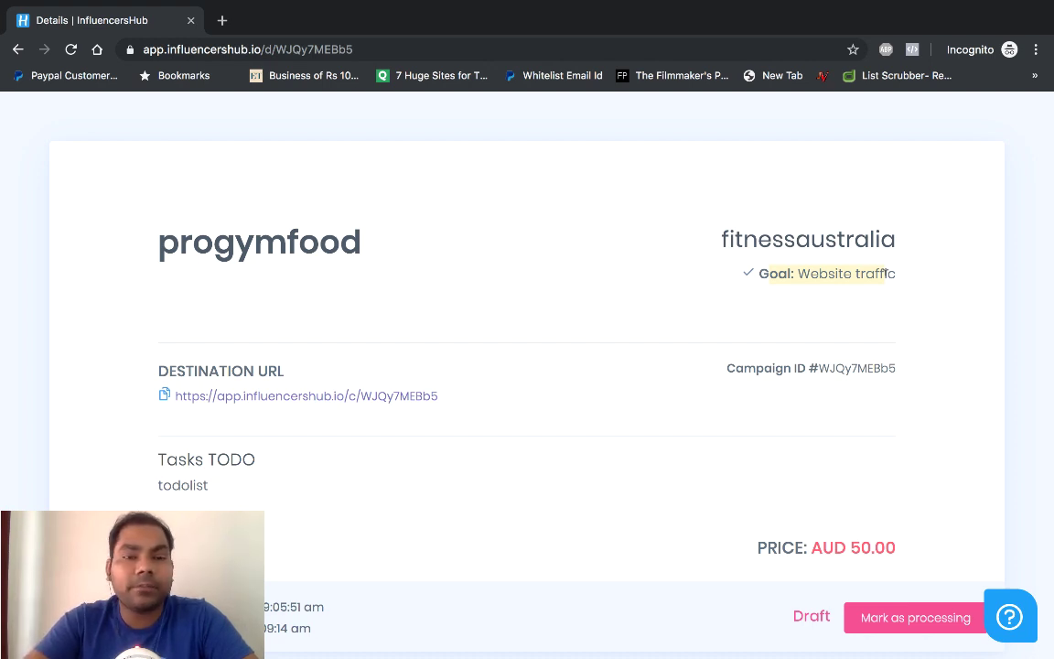
pyautogui.click(190, 485)
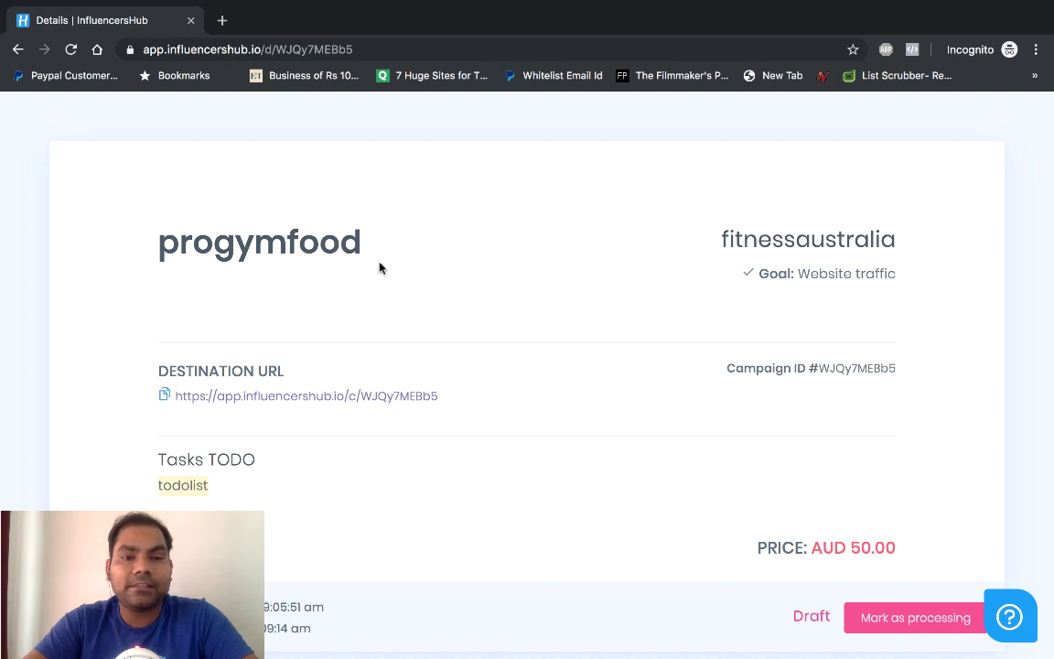
pyautogui.moveTo(362, 243); pyautogui.dragTo(178, 243)
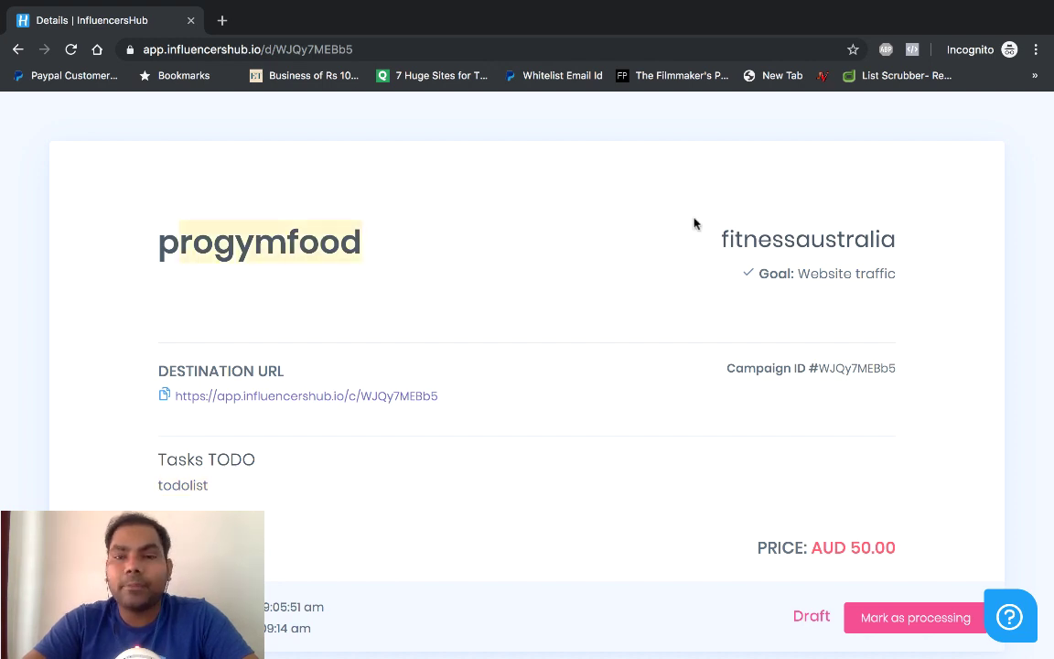
pyautogui.moveTo(718, 239); pyautogui.dragTo(778, 271)
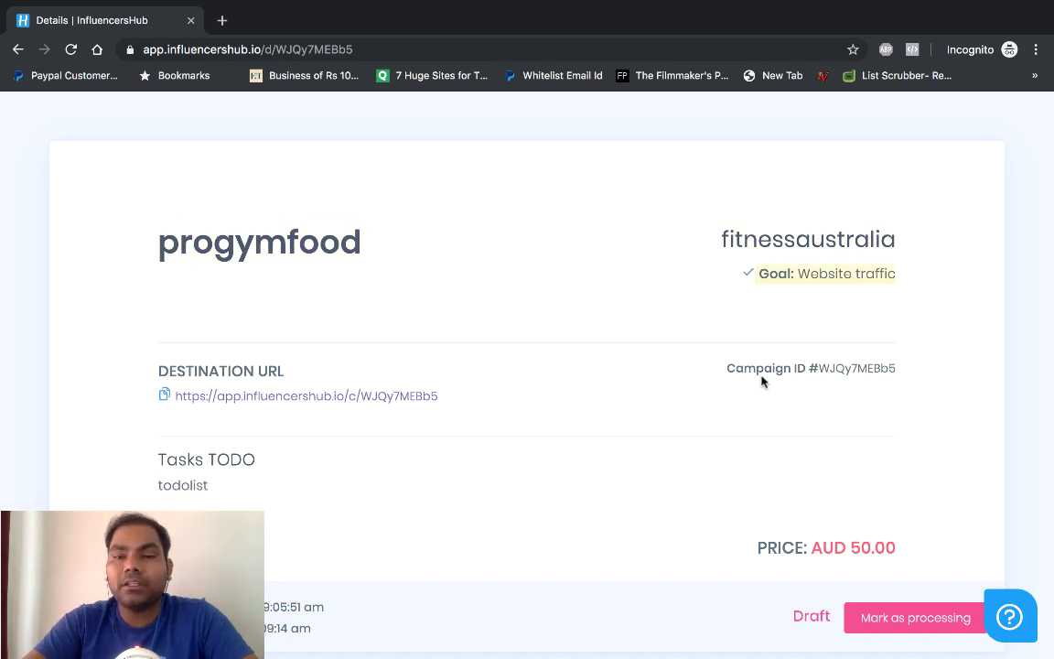
pyautogui.moveTo(757, 372); pyautogui.dragTo(842, 376)
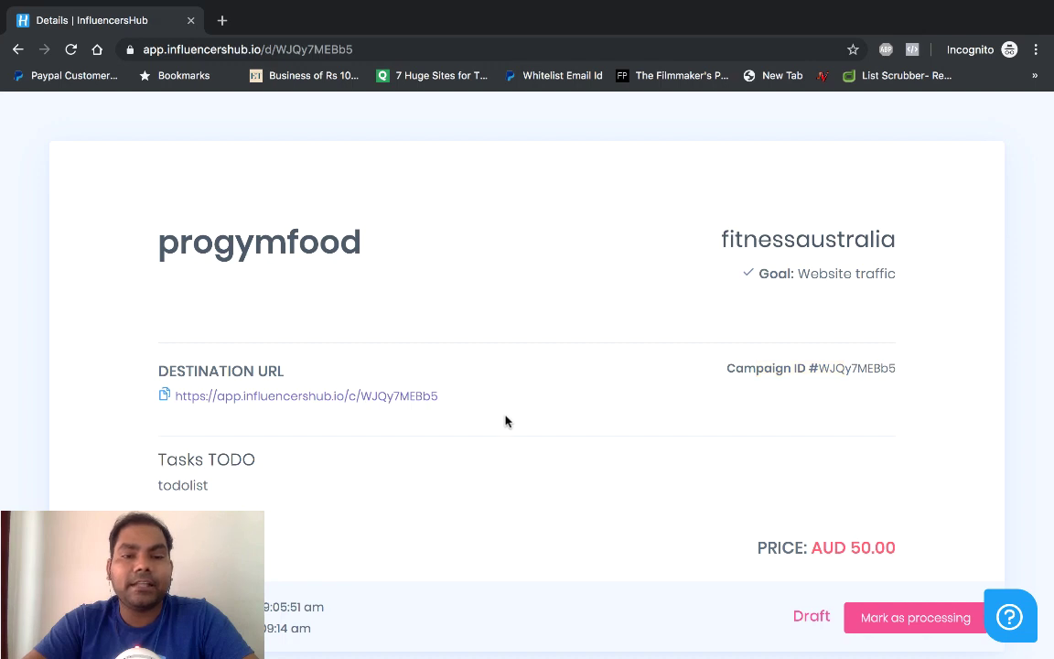
# - Try the campaign's destination URL in a new tab, then close that tab
pyautogui.click(384, 397)
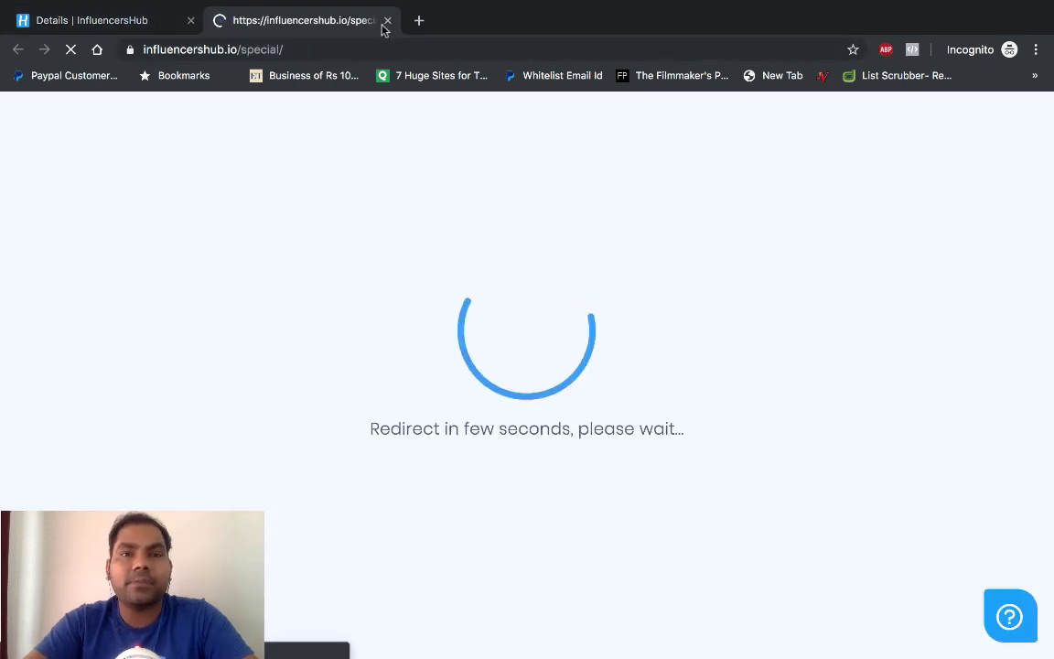
pyautogui.hotkey('ctrl', 'w')
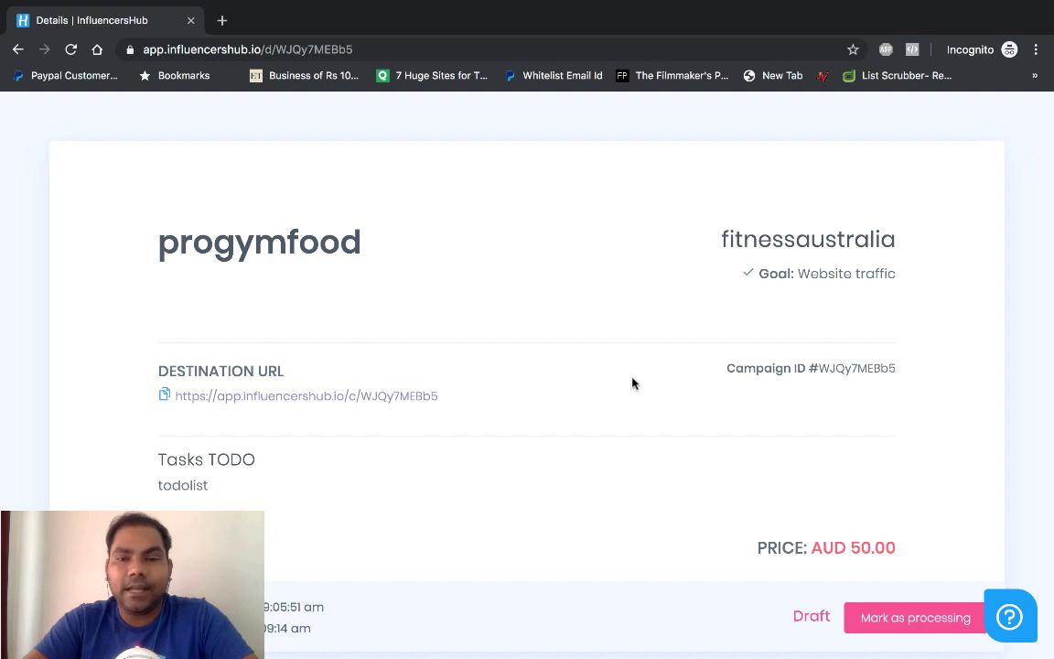
pyautogui.scroll(-2, 717, 508)
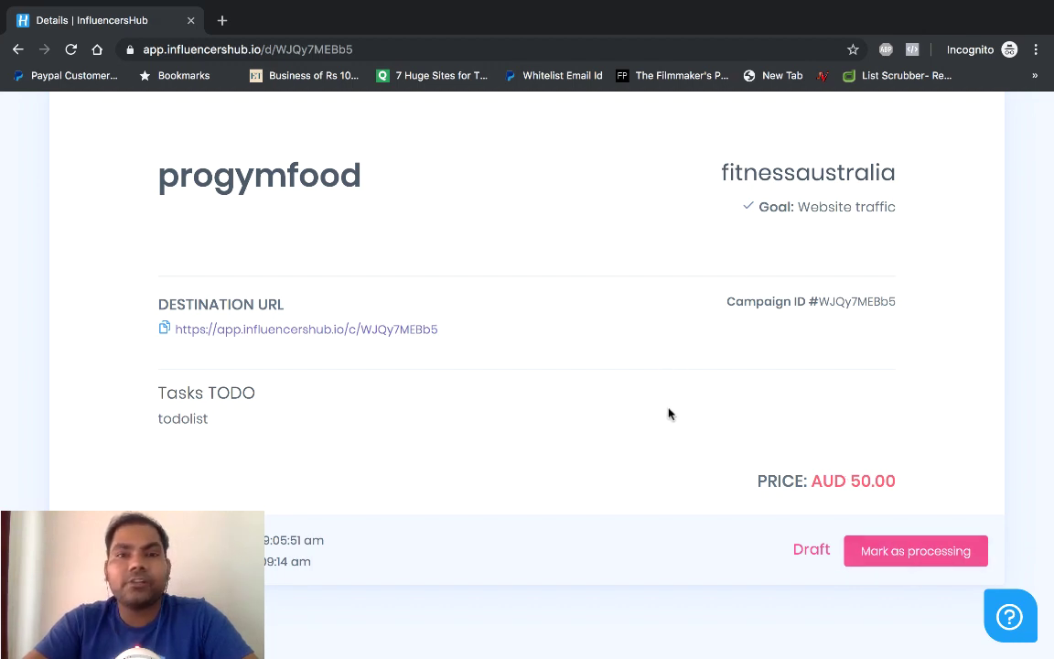
pyautogui.scroll(2, 668, 413)
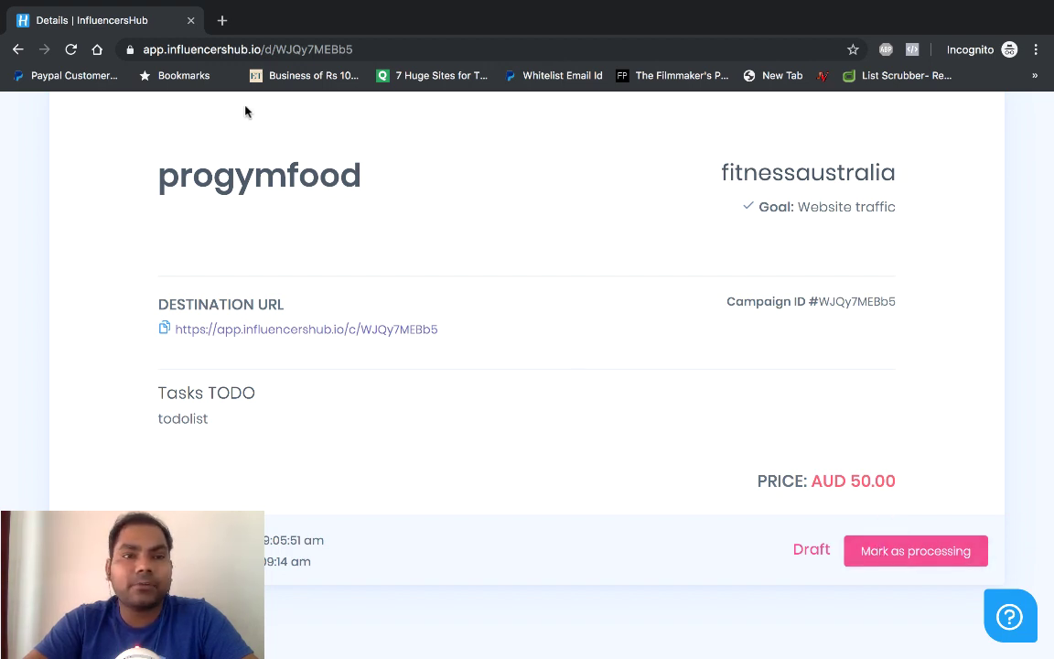
# - Close the Incognito window and the unsent message, then open the Campaigns list
pyautogui.click(190, 24)
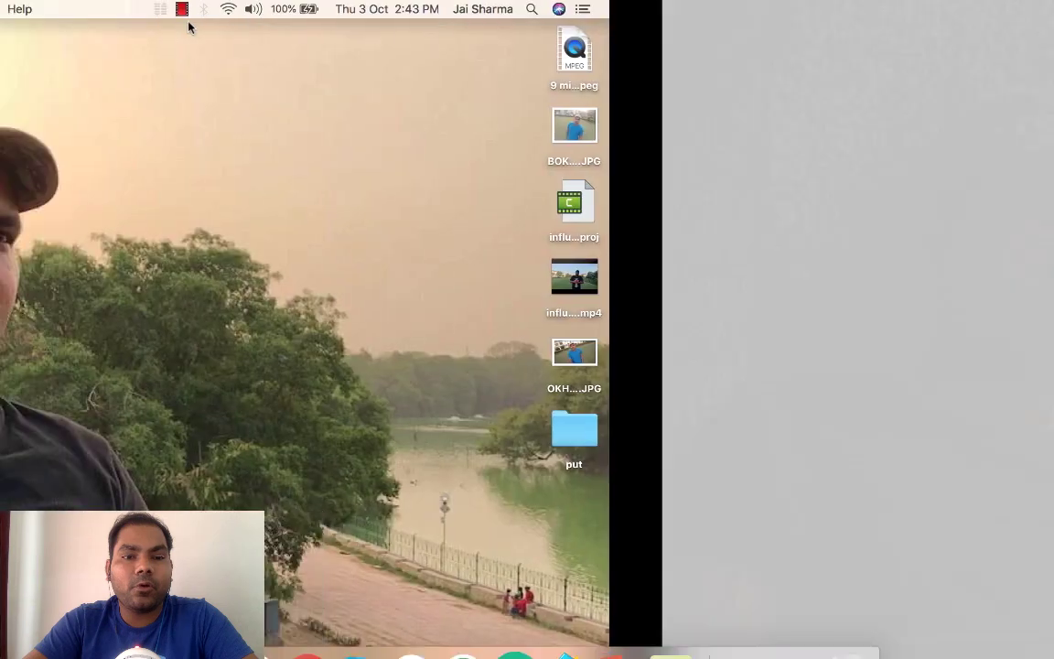
pyautogui.click(306, 624)
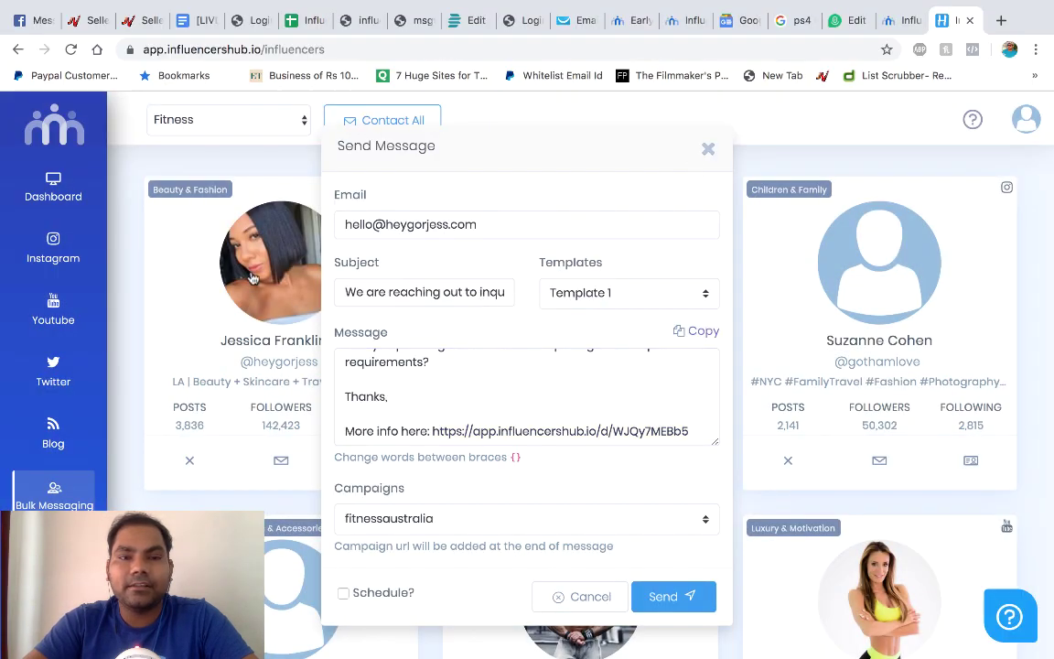
pyautogui.click(253, 279)
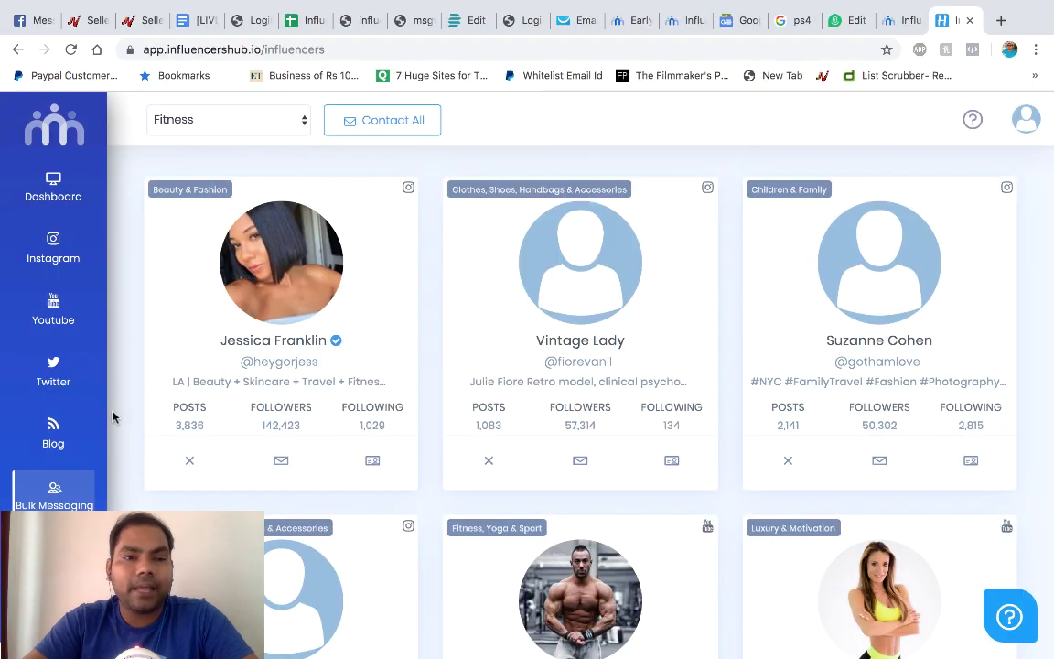
pyautogui.scroll(-3, 110, 413)
pyautogui.scroll(1, 45, 408)
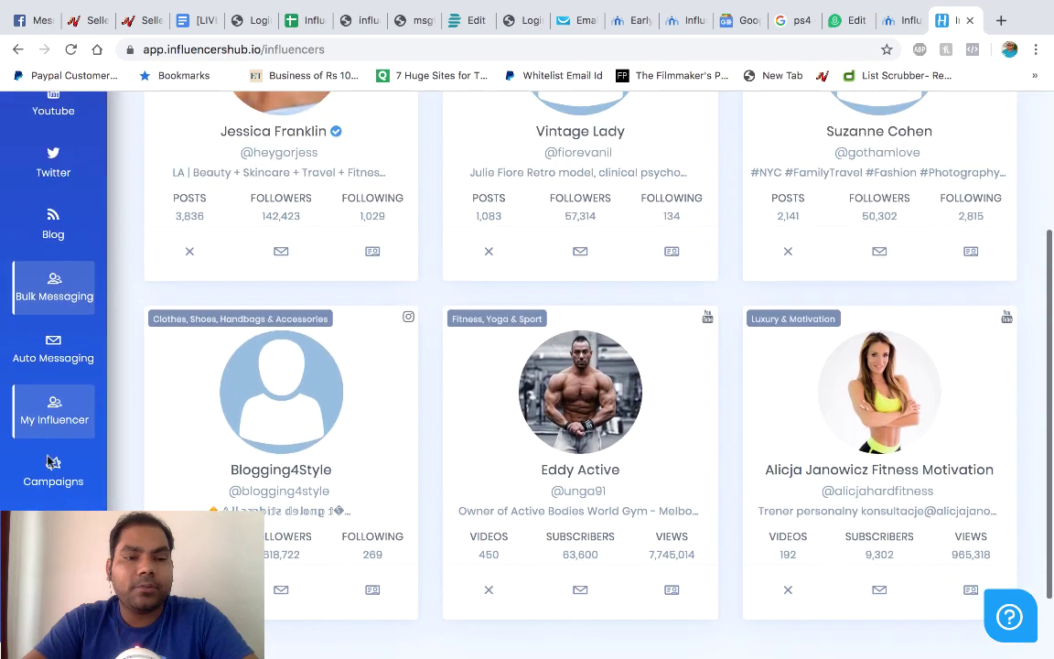
pyautogui.click(50, 473)
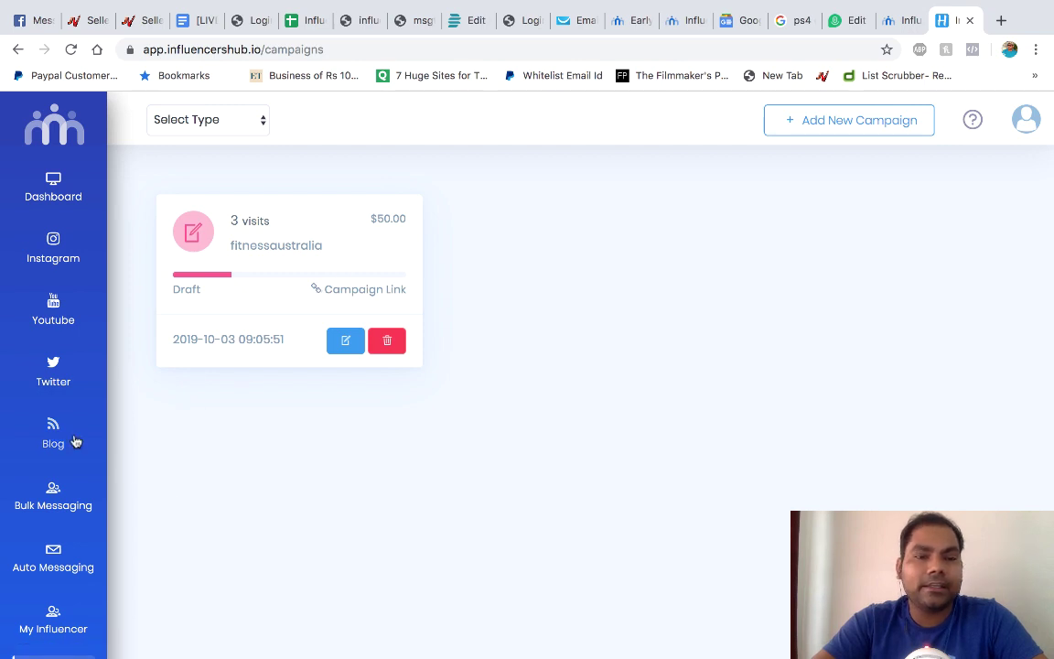
# - Open Analytics to see fitnessaustralia's 3 store visits and the Fitness group
pyautogui.scroll(-3, 76, 442)
pyautogui.click(55, 574)
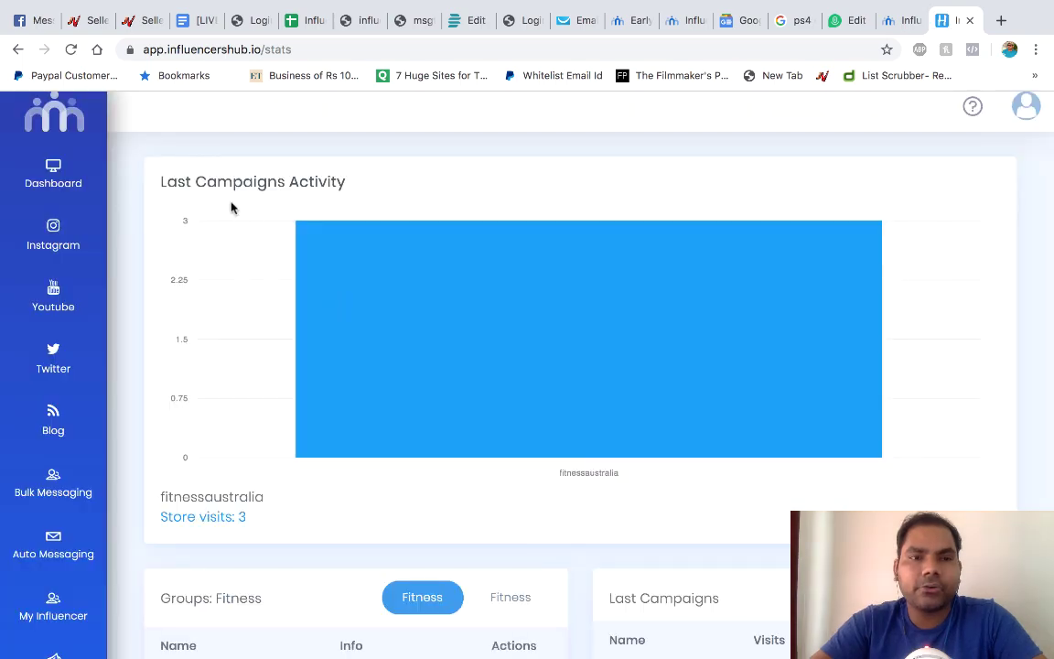
pyautogui.scroll(-3, 183, 462)
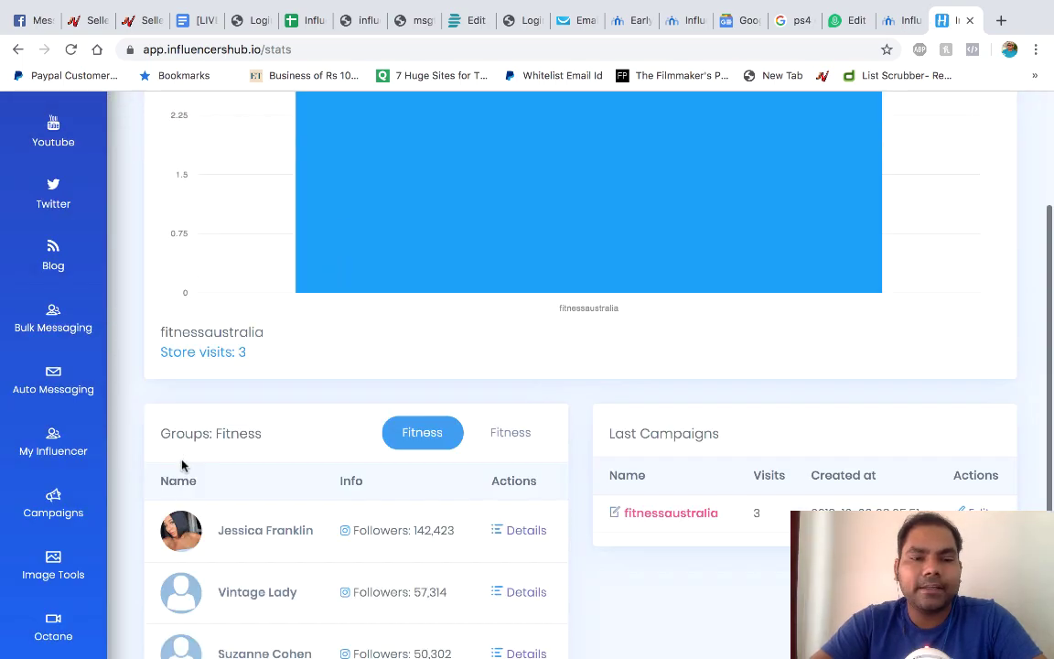
pyautogui.scroll(3, 247, 302)
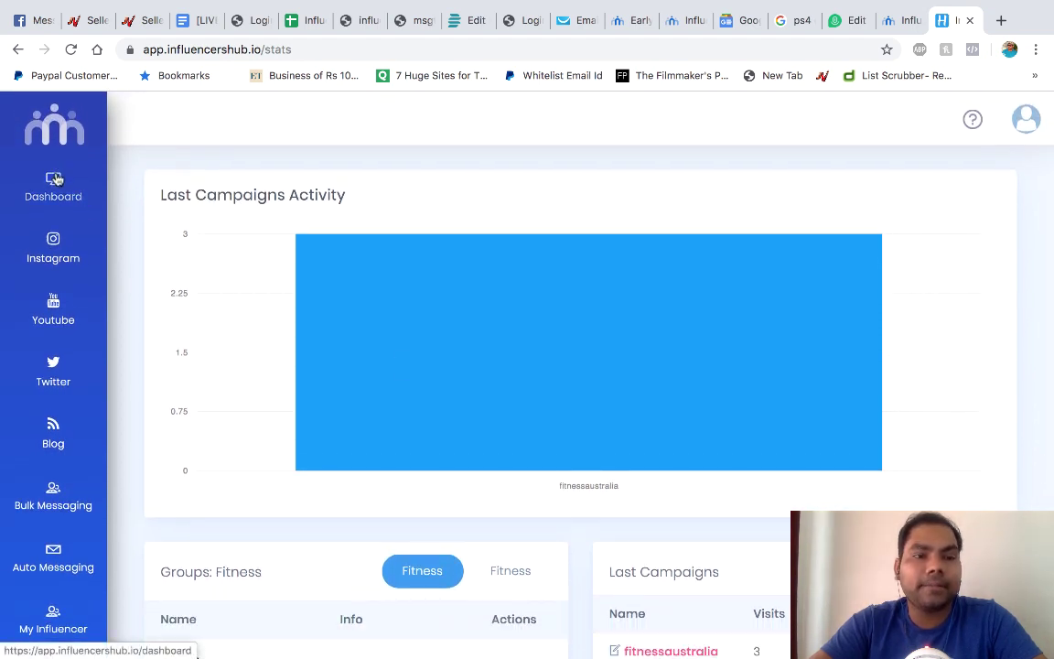
# - Open the Instagram influencer listing from the sidebar
pyautogui.click(57, 250)
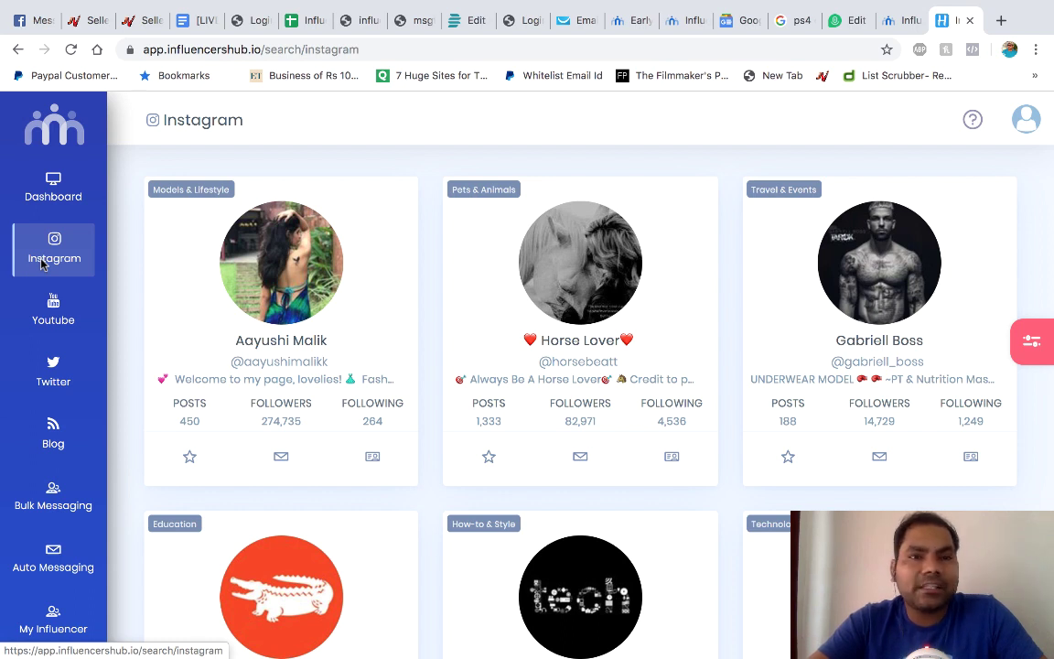
# - Go to the Dashboard, open the Help centre in a new tab, and return to the dashboard
pyautogui.click(41, 186)
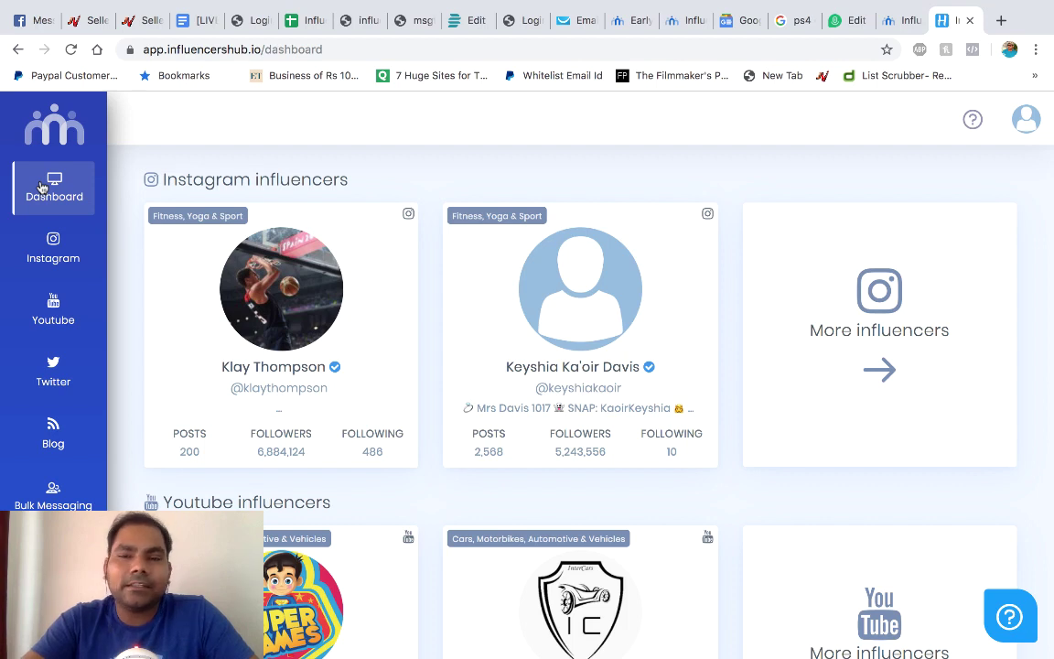
pyautogui.click(1010, 617)
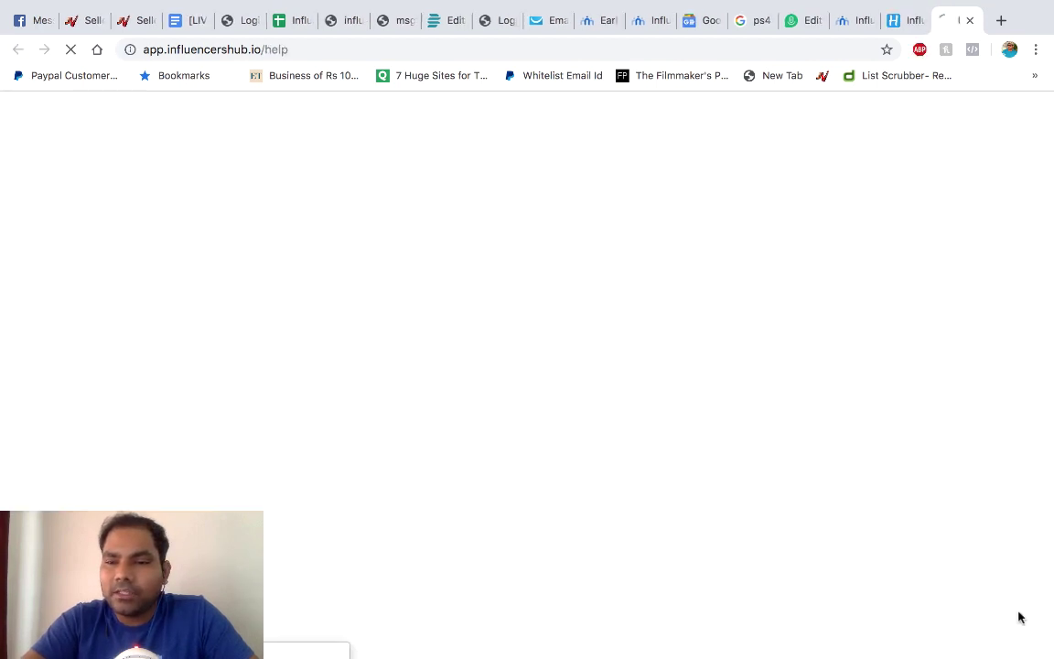
pyautogui.click(898, 29)
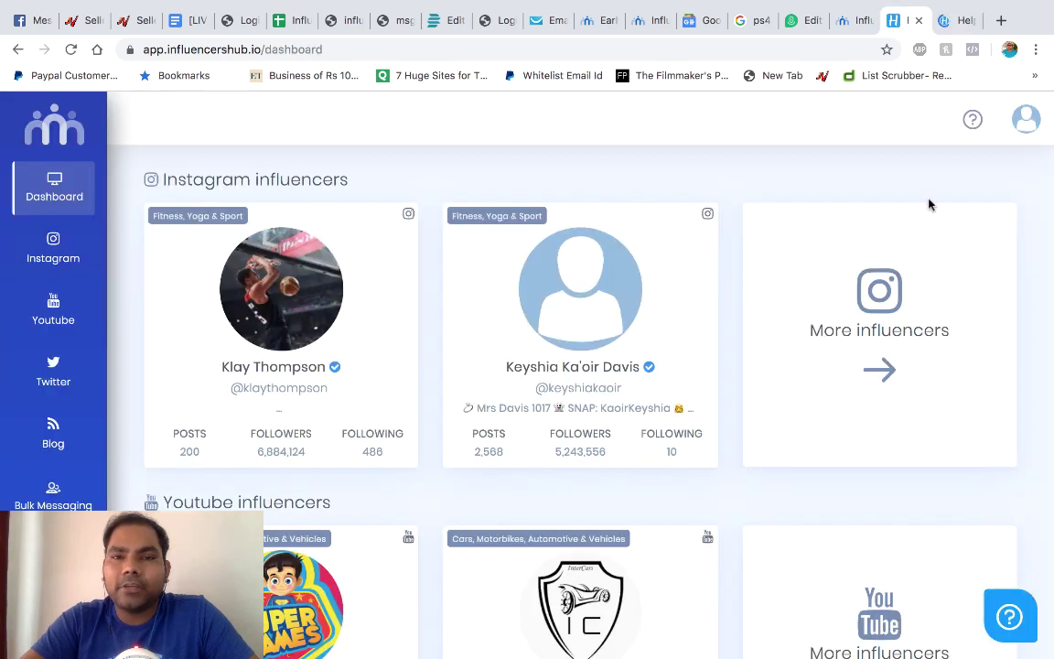
pyautogui.click(950, 28)
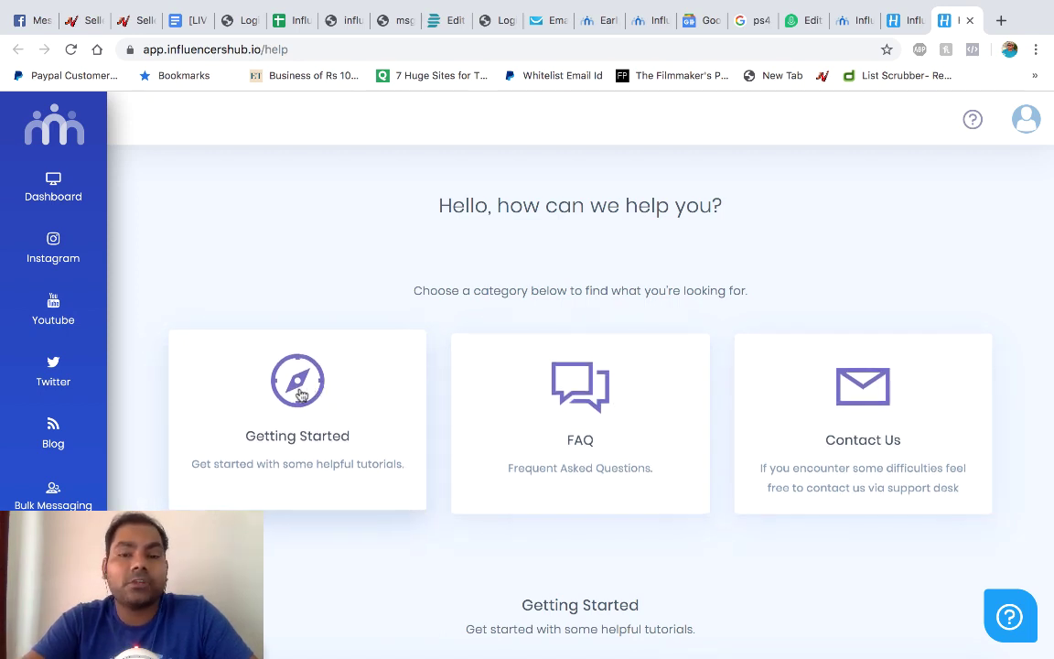
pyautogui.click(905, 20)
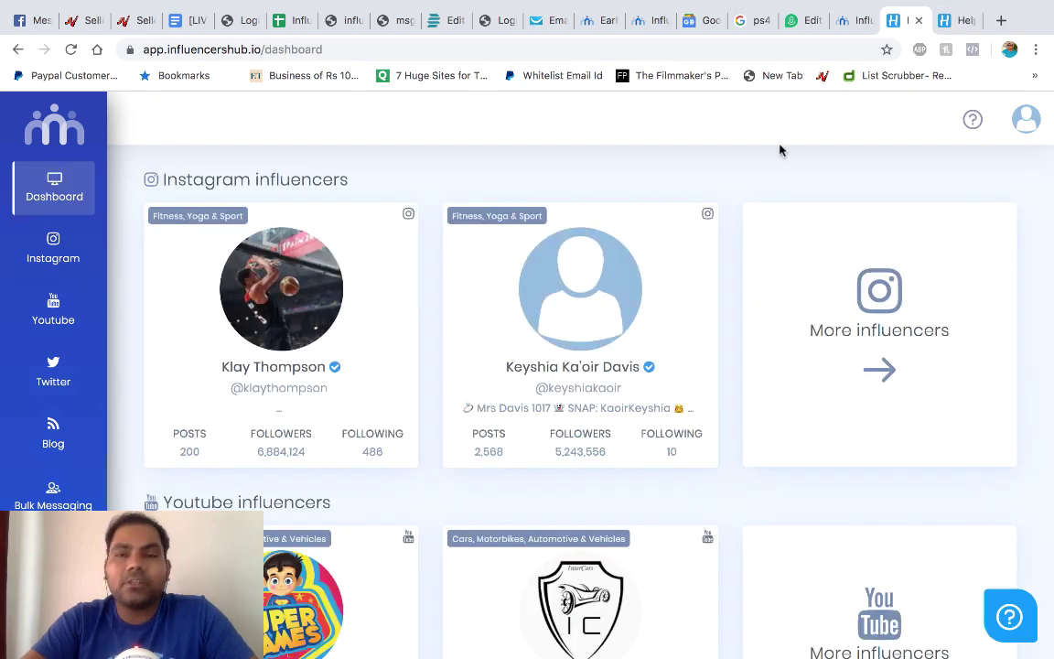